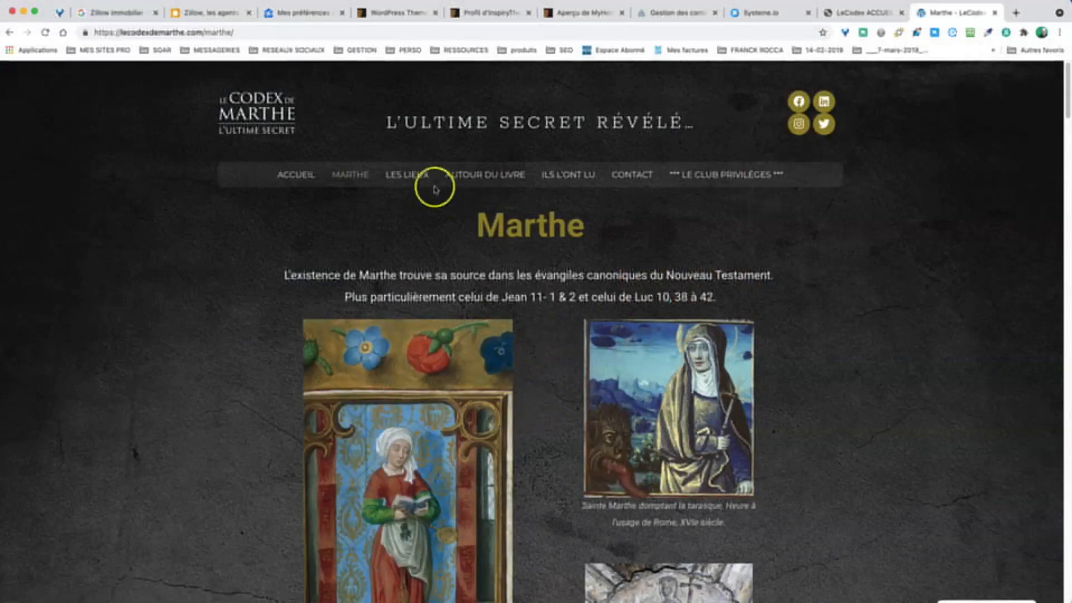
Look through the Marthe page from its title down to the footnotes and back to the Hôtesse du Christ section
scroll(545, 340, "down", 15)
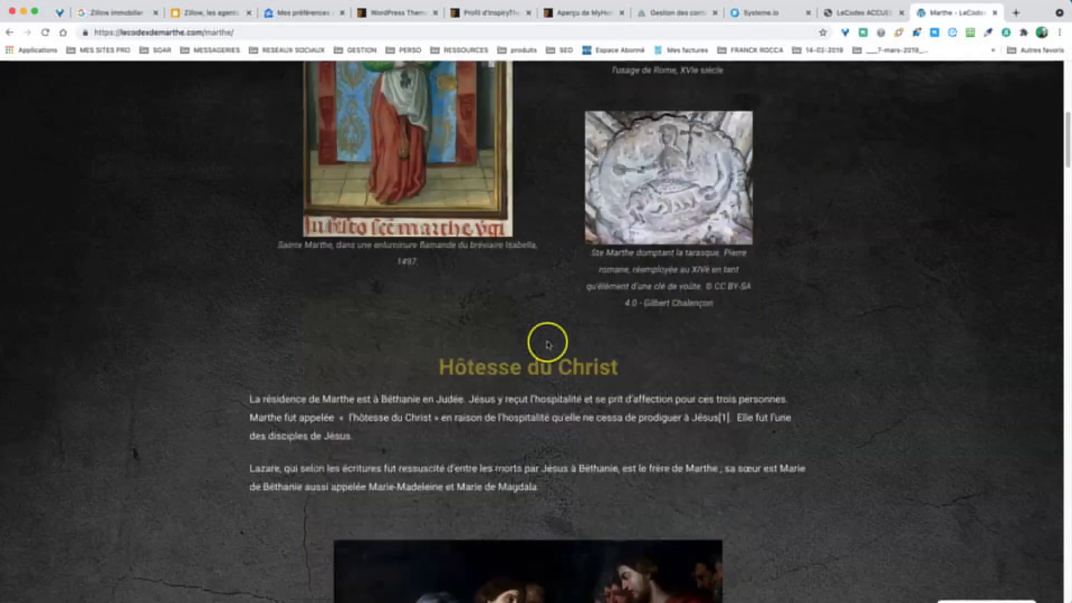
scroll(547, 343, "down", 20)
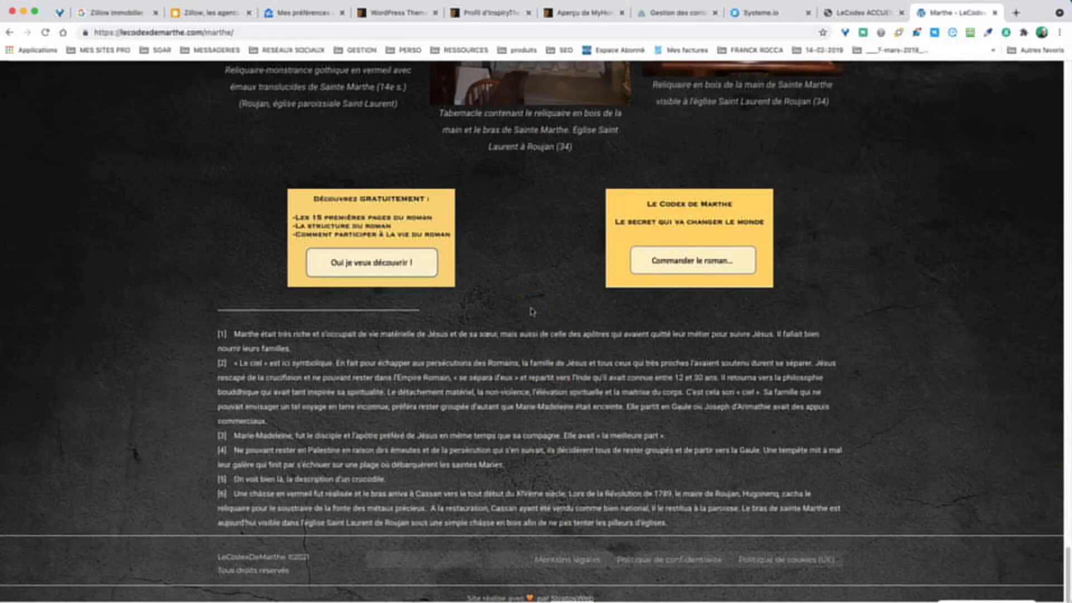
scroll(534, 312, "up", 15)
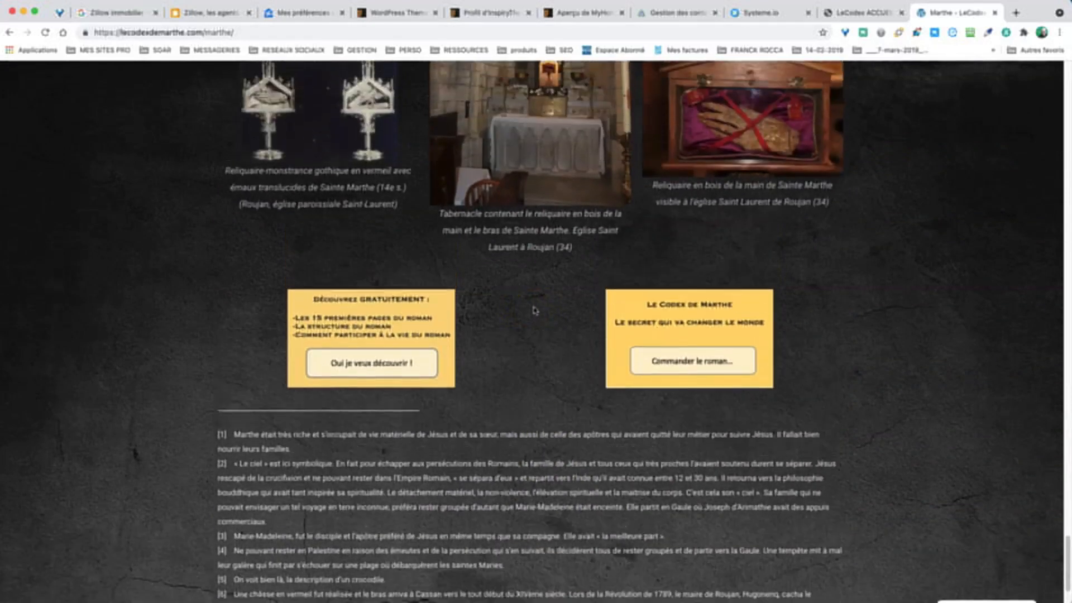
scroll(538, 311, "up", 20)
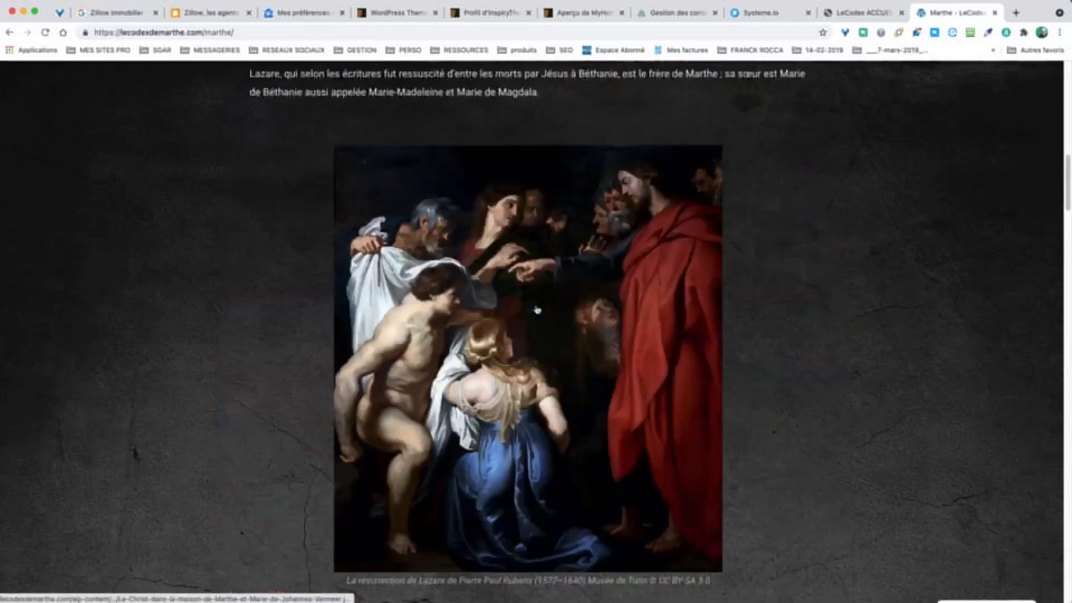
scroll(553, 305, "down", 7)
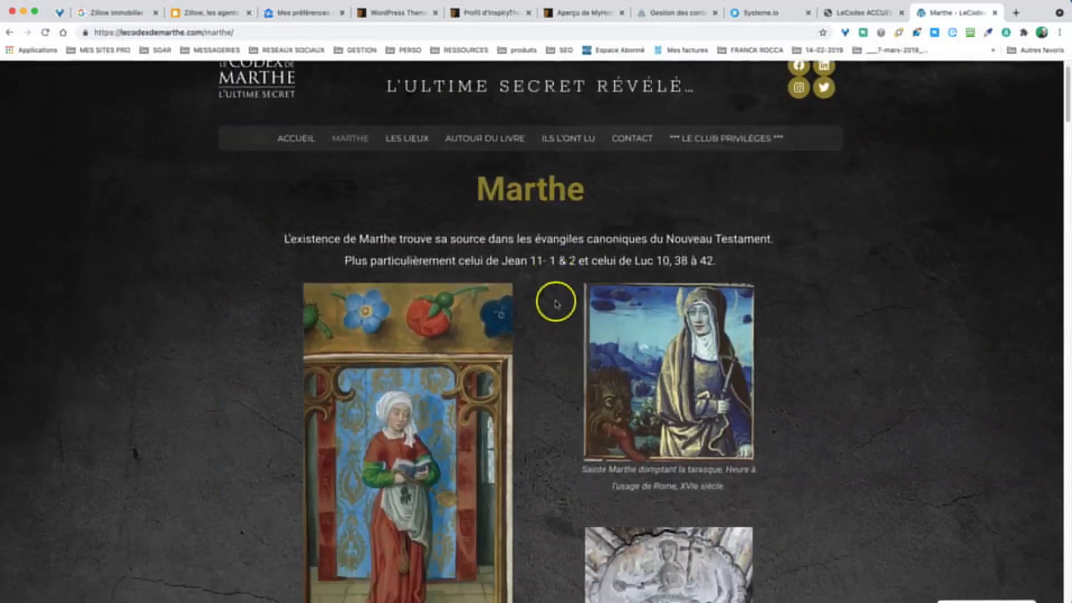
scroll(552, 302, "down", 4)
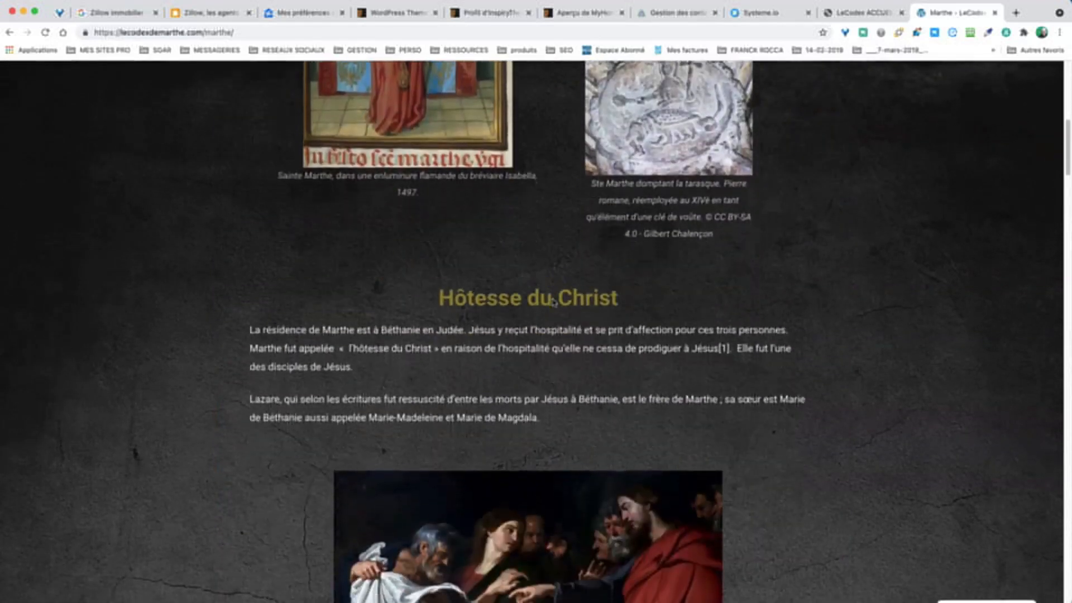
scroll(553, 302, "up", 1)
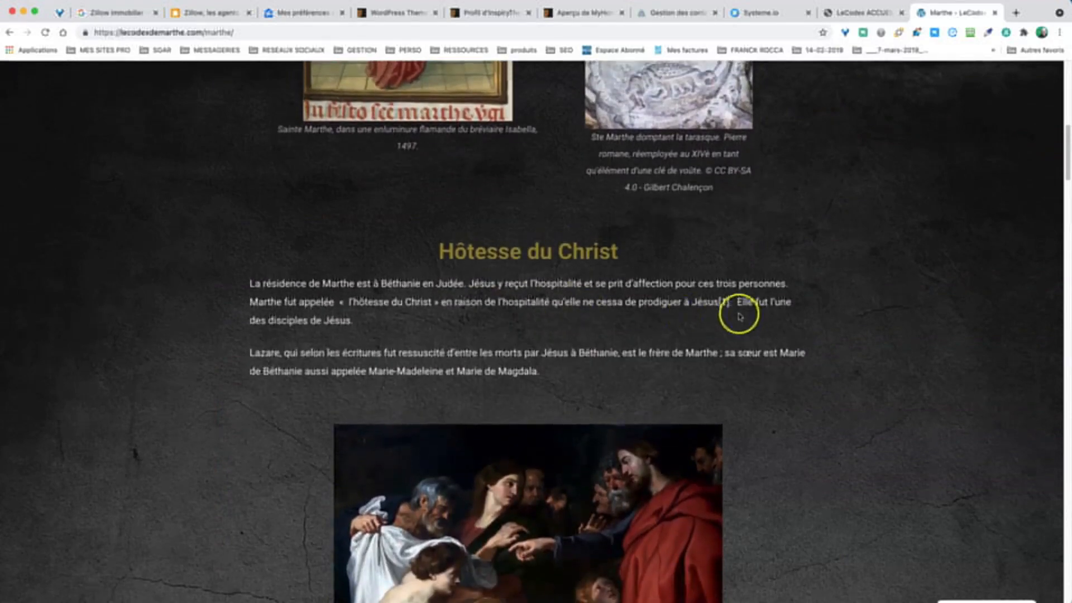
Compare the [1] marker after "Jésus" in the Hôtesse du Christ text with its matching footnote at the end of the page
left_click_drag(724, 302, 692, 302)
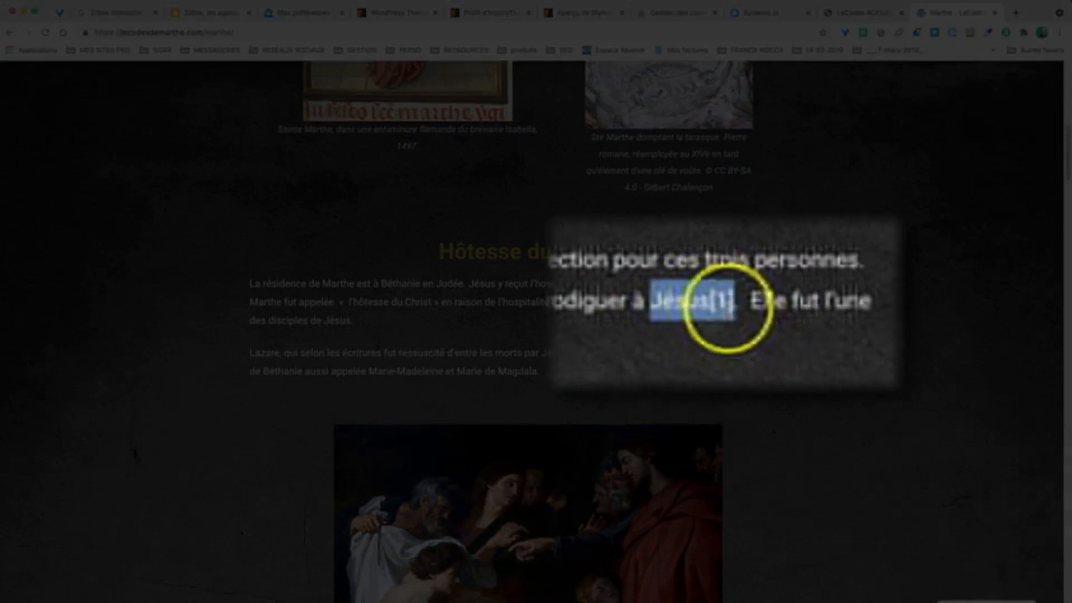
scroll(759, 383, "down", 20)
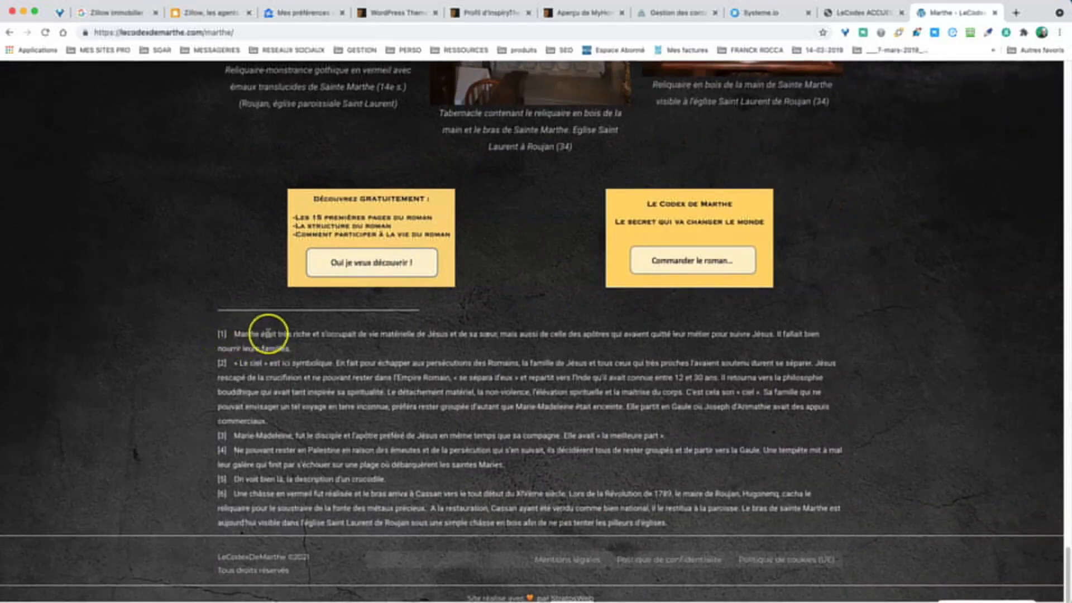
left_click_drag(297, 349, 213, 334)
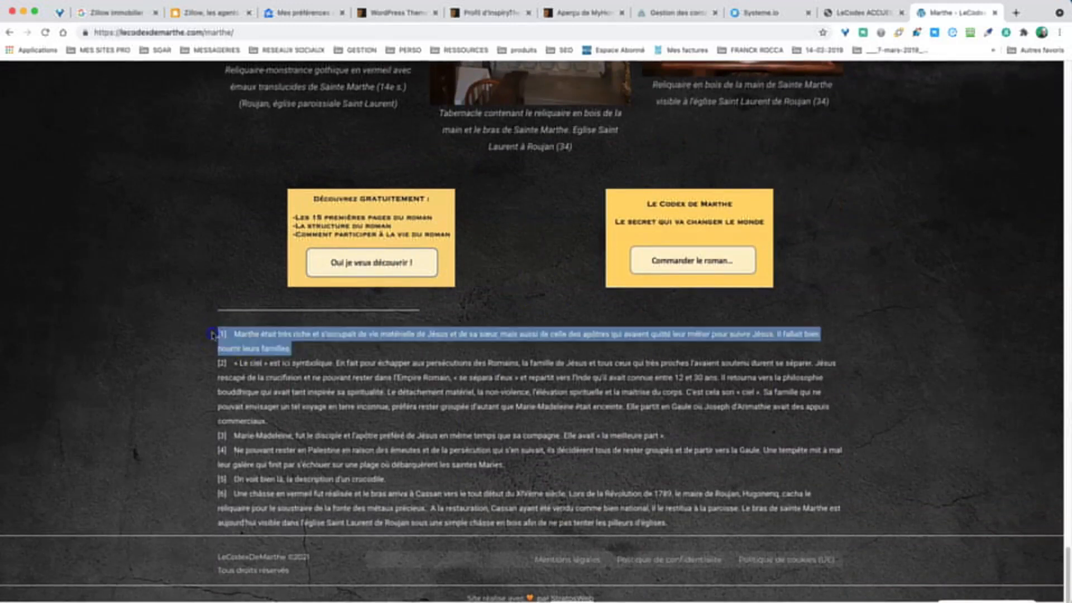
left_click(315, 335)
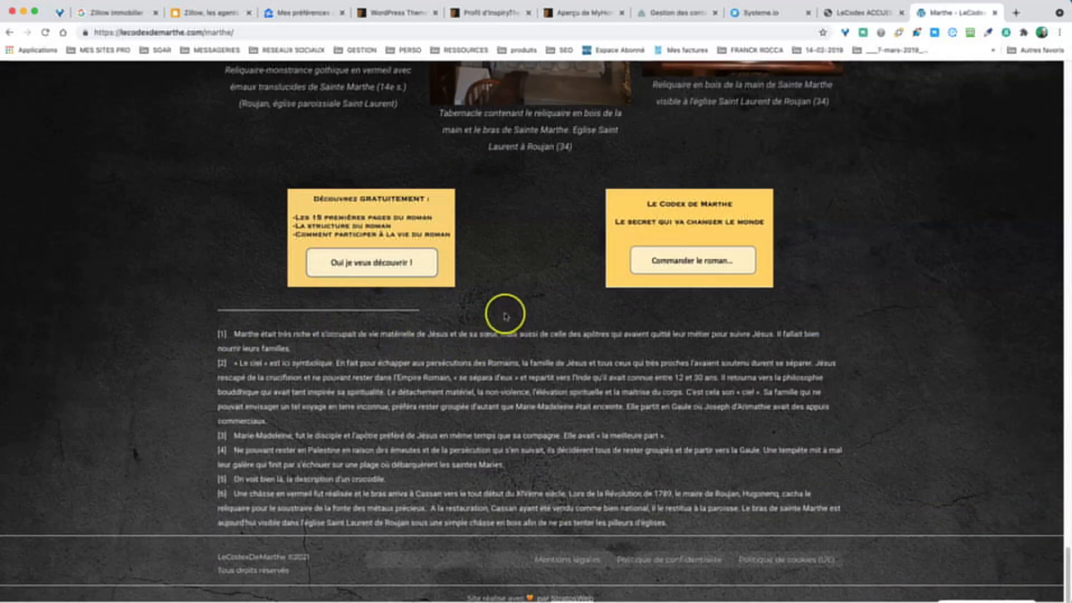
scroll(543, 268, "up", 15)
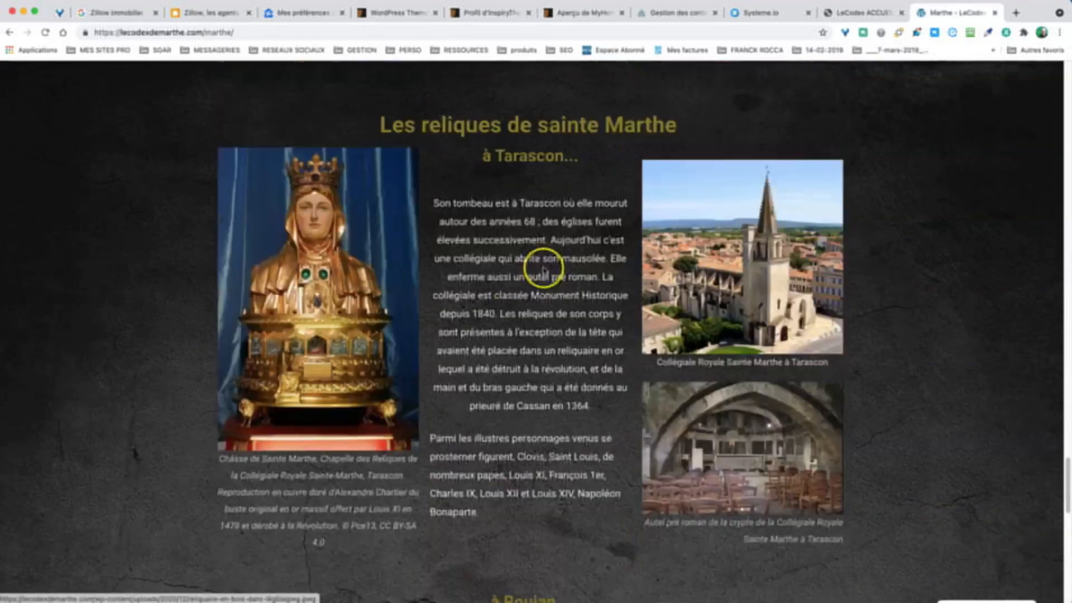
scroll(541, 271, "up", 5)
scroll(505, 360, "down", 12)
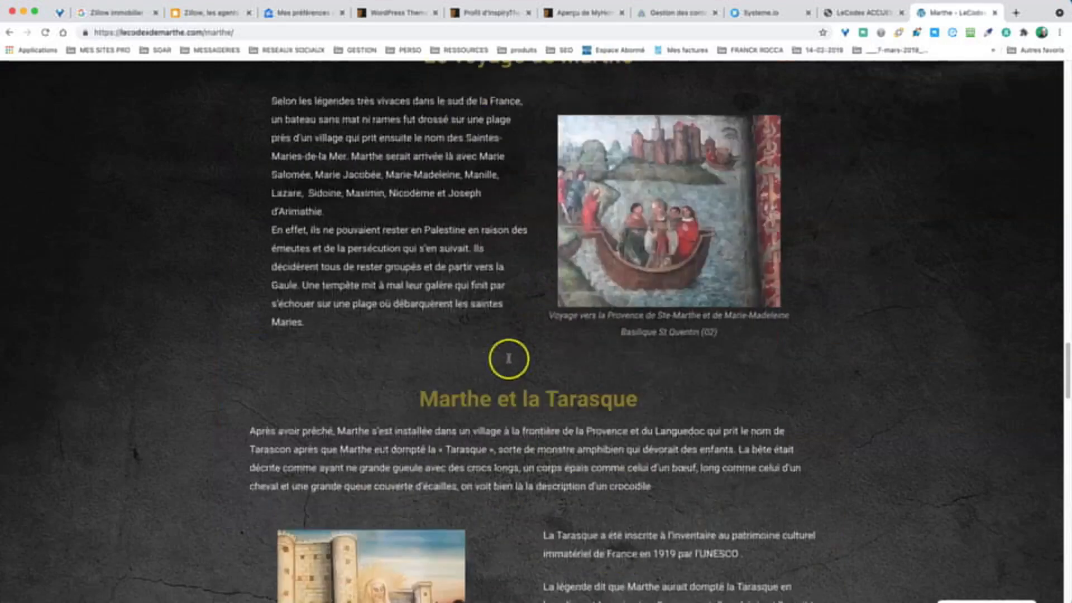
scroll(510, 359, "down", 20)
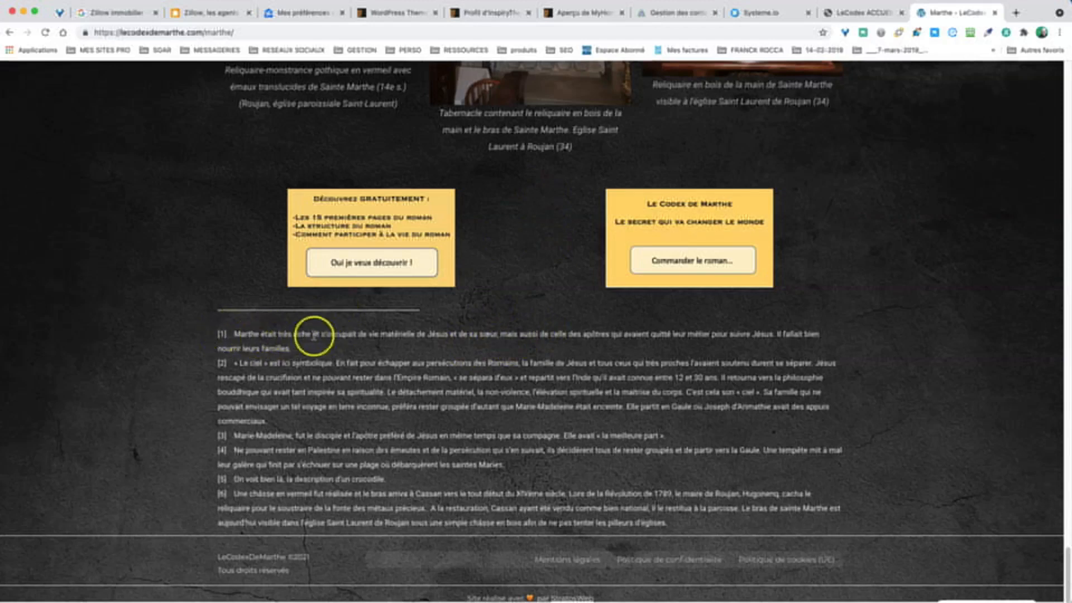
scroll(520, 336, "up", 10)
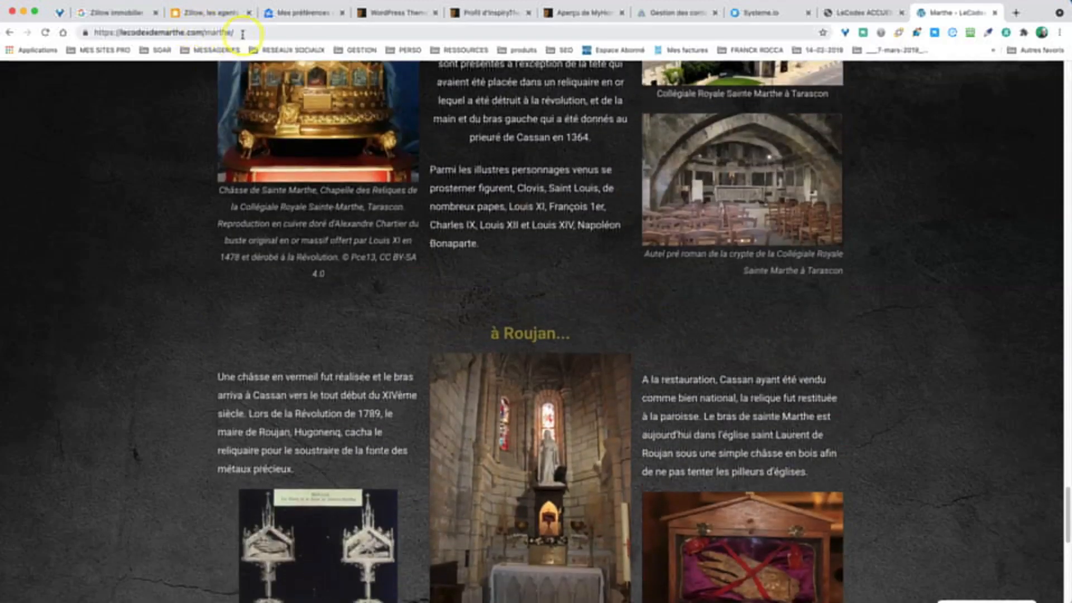
Open the site's WordPress administration at lecodexdemarthe.com/wp-admin/
left_click(216, 32)
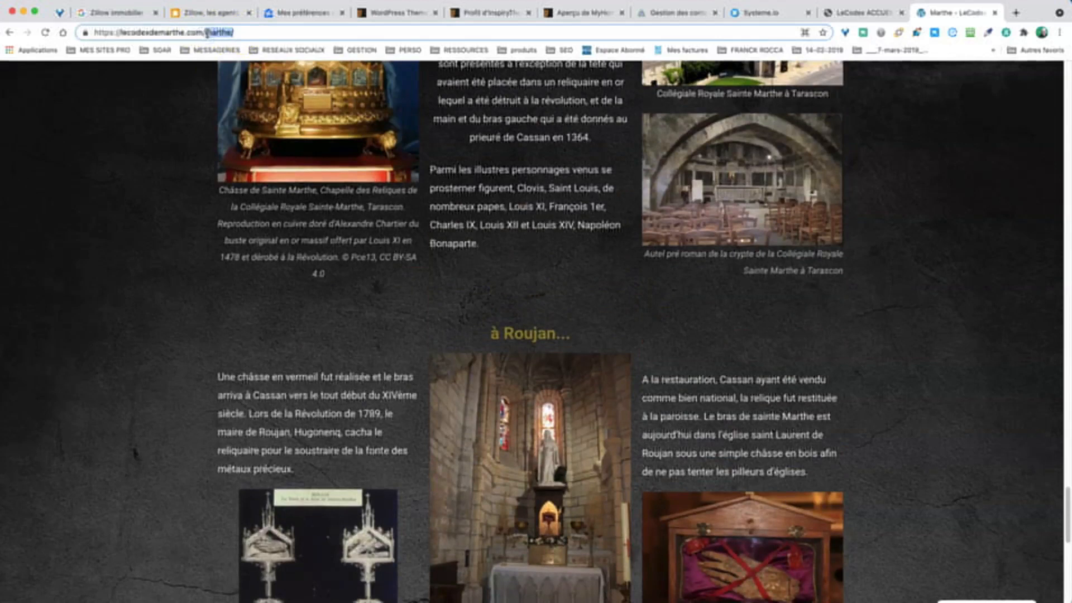
type("wp-a")
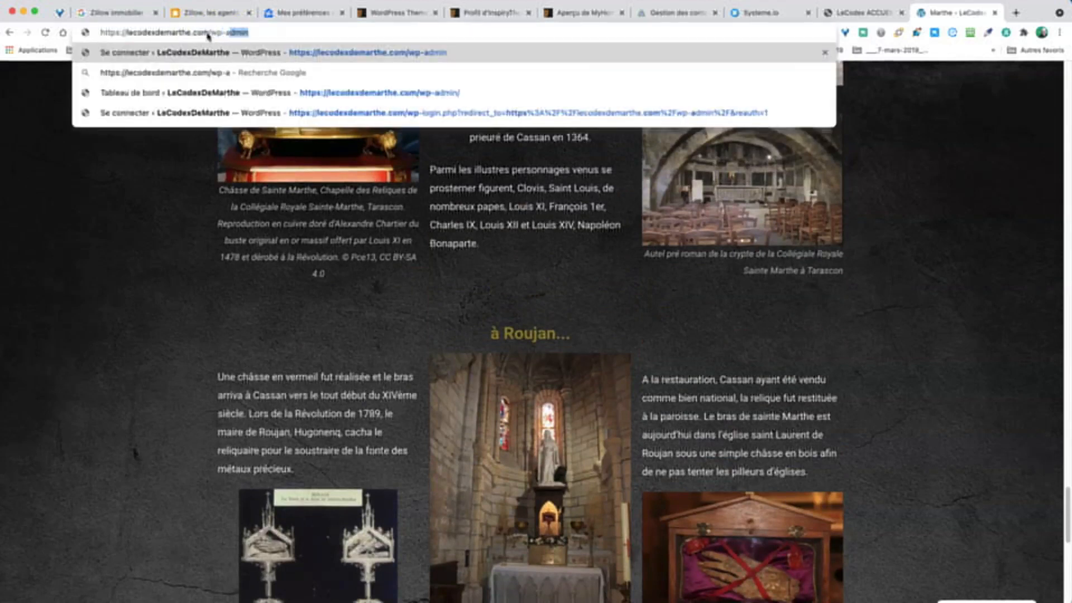
type("dm")
type("in/")
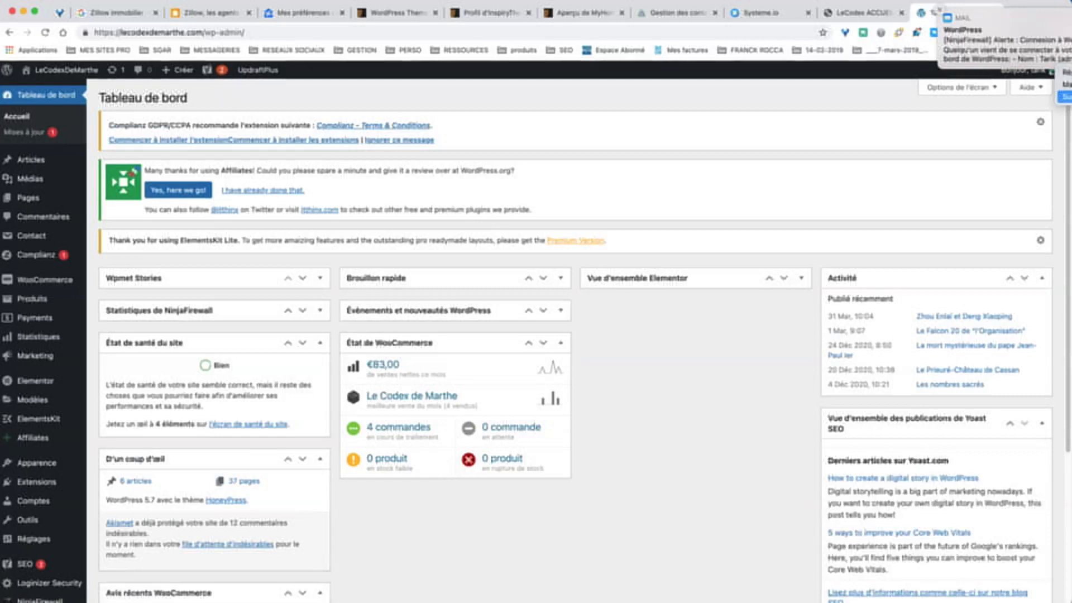
Show the list of all pages and search it for "marthe"
mouse_move(27, 197)
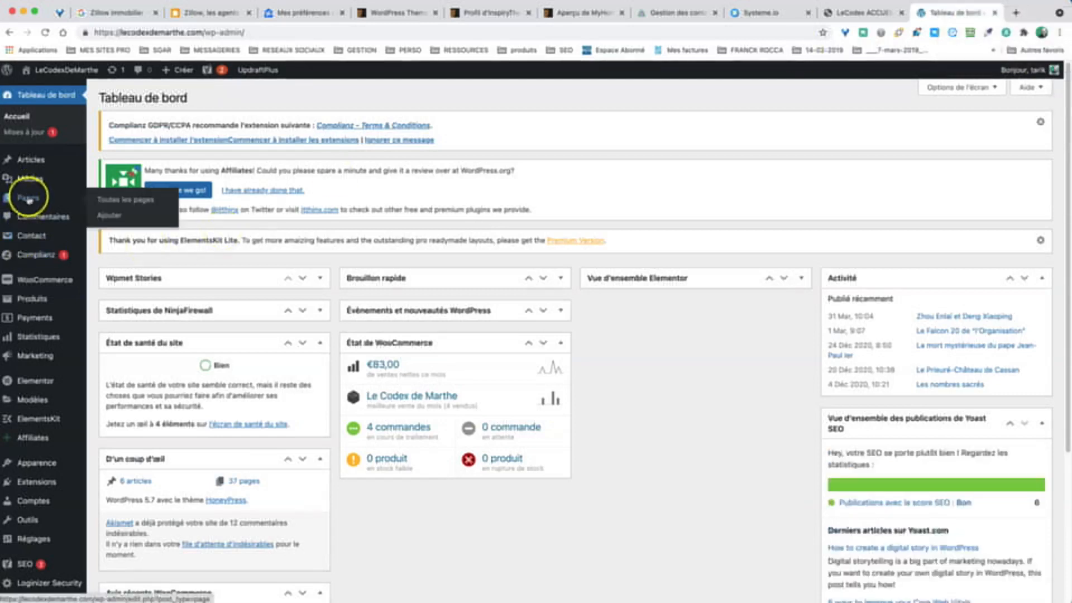
left_click(104, 203)
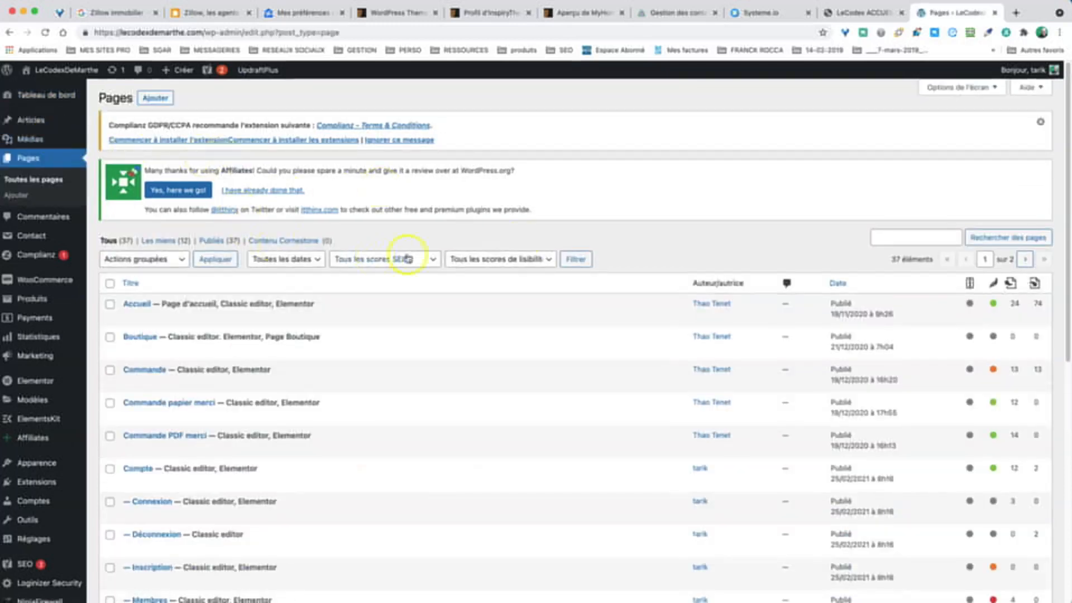
left_click(909, 237)
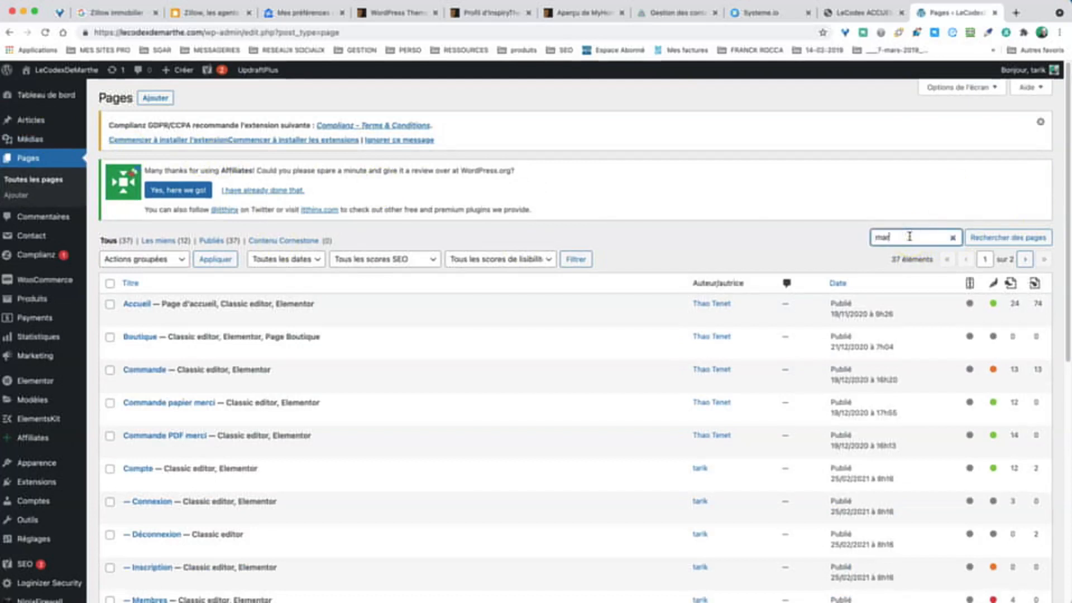
left_click(1002, 238)
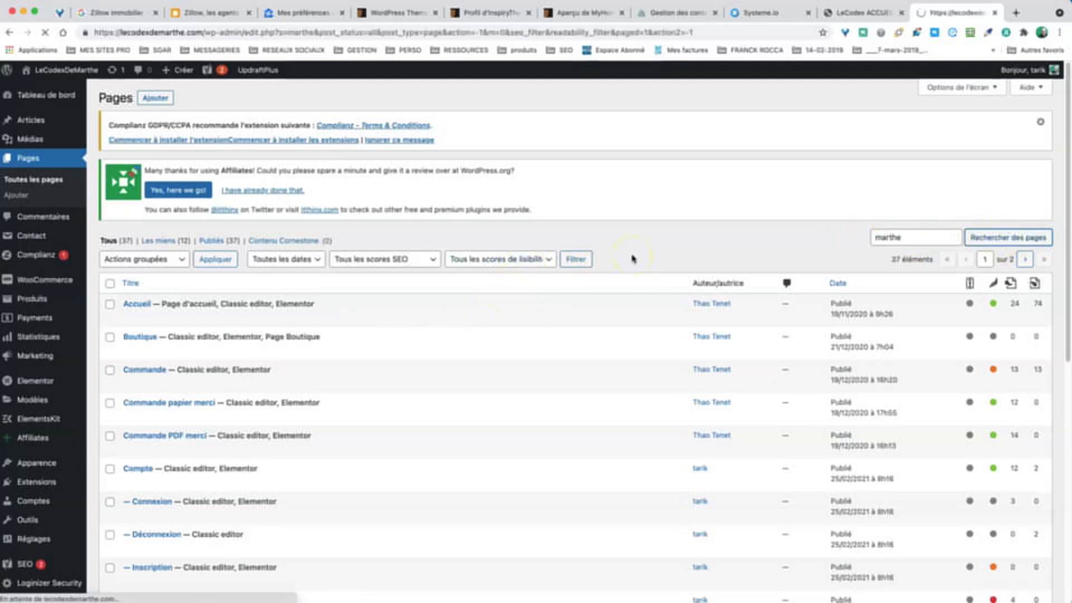
Find the Marthe page in the search results and open it for editing with Elementor
scroll(373, 349, "down", 10)
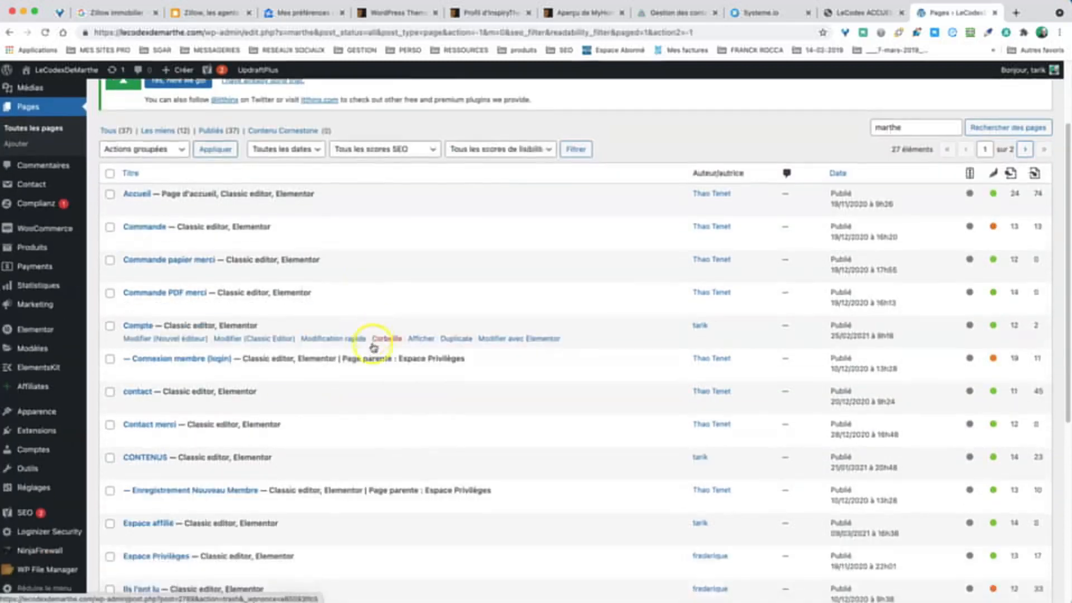
scroll(325, 356, "down", 2)
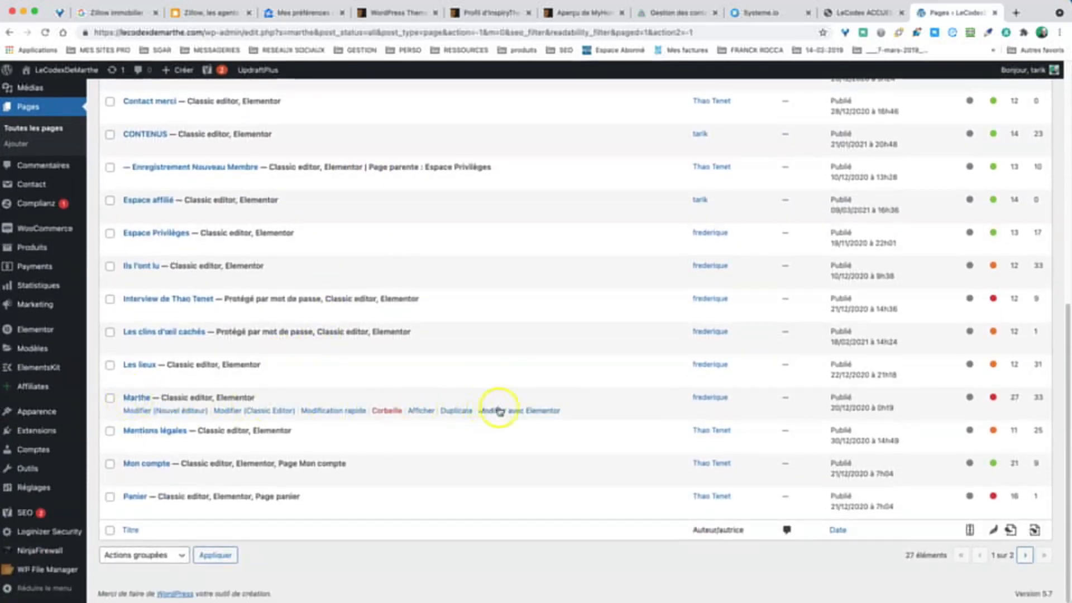
left_click(522, 411)
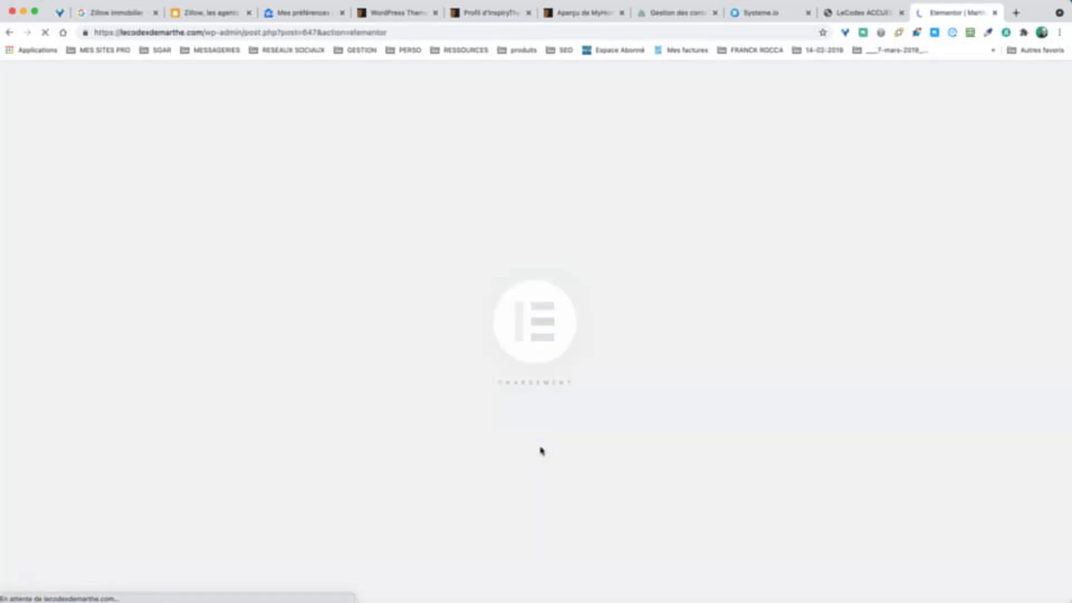
left_click(542, 447)
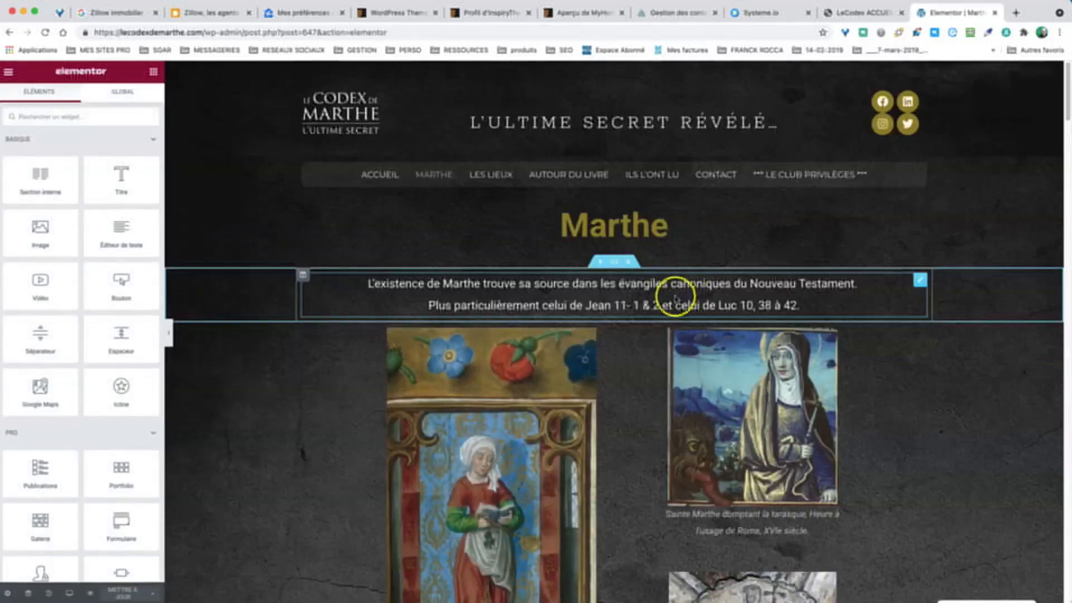
Open the text block under the Hôtesse du Christ heading for editing
scroll(674, 291, "down", 2)
scroll(674, 295, "down", 10)
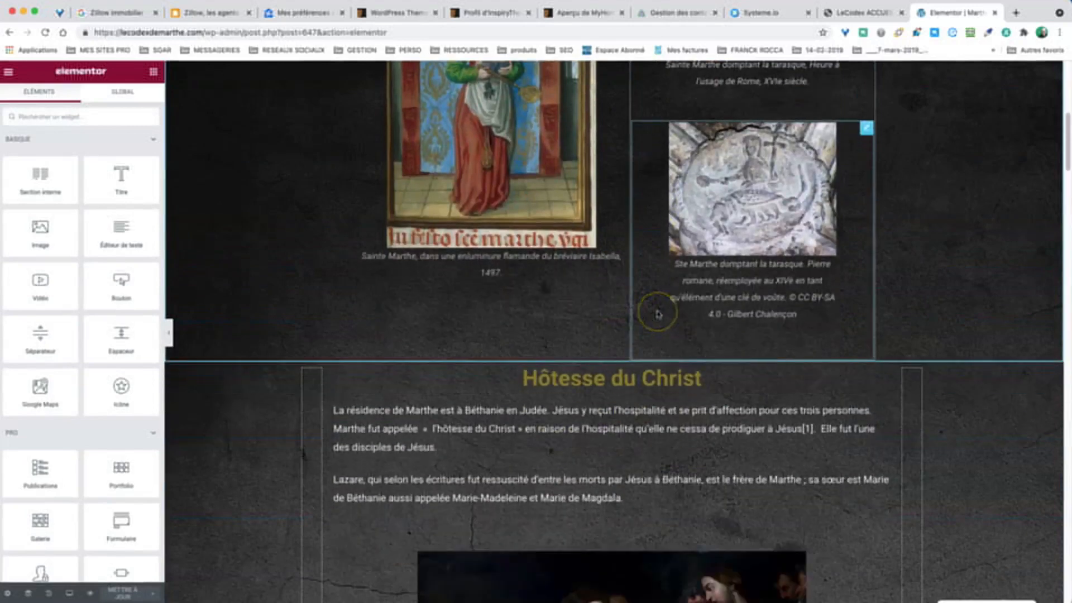
scroll(658, 314, "down", 1)
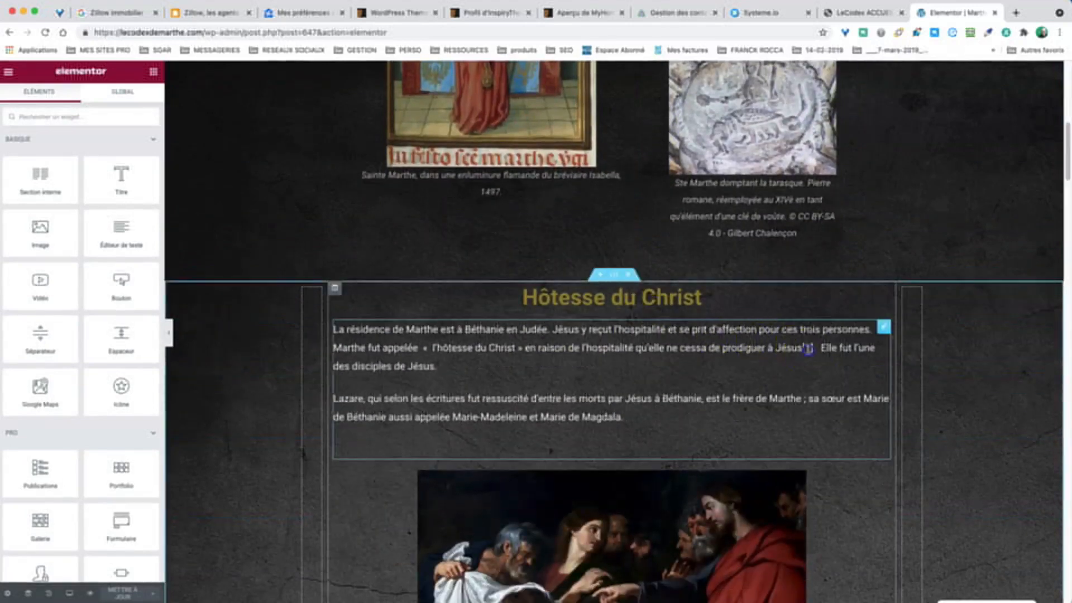
left_click(805, 348)
left_click(805, 349)
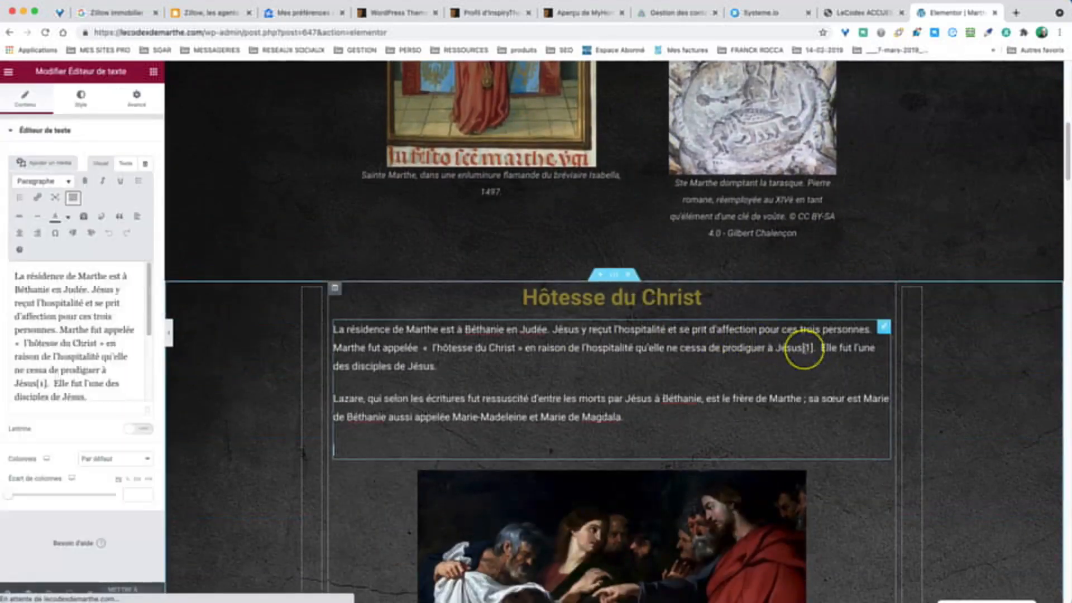
Widen the editing panel and switch the Hôtesse du Christ text from visual to HTML text mode
scroll(62, 340, "down", 3)
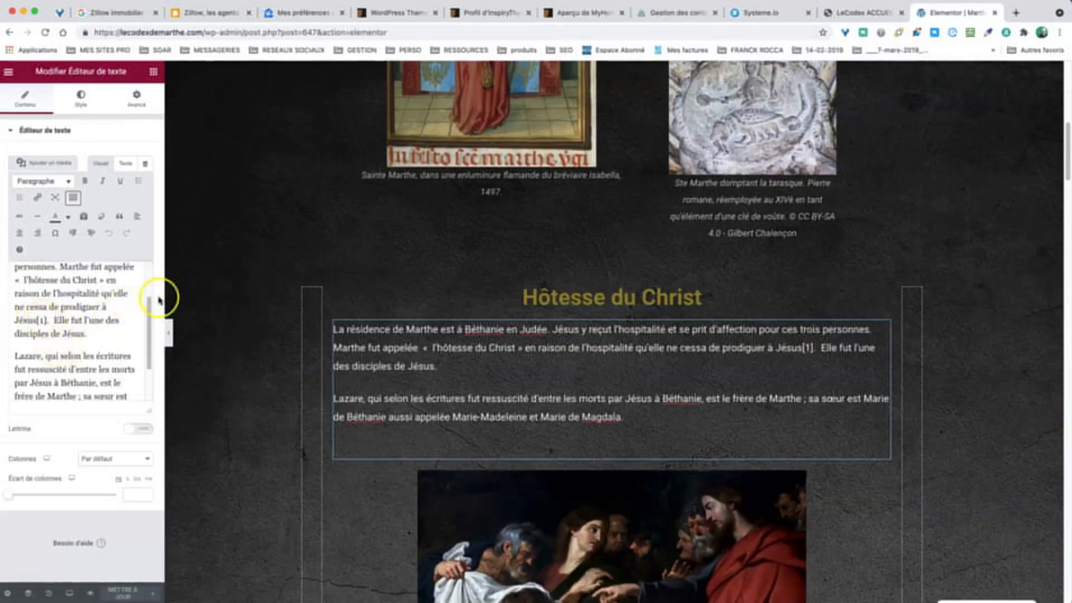
left_click_drag(162, 296, 322, 312)
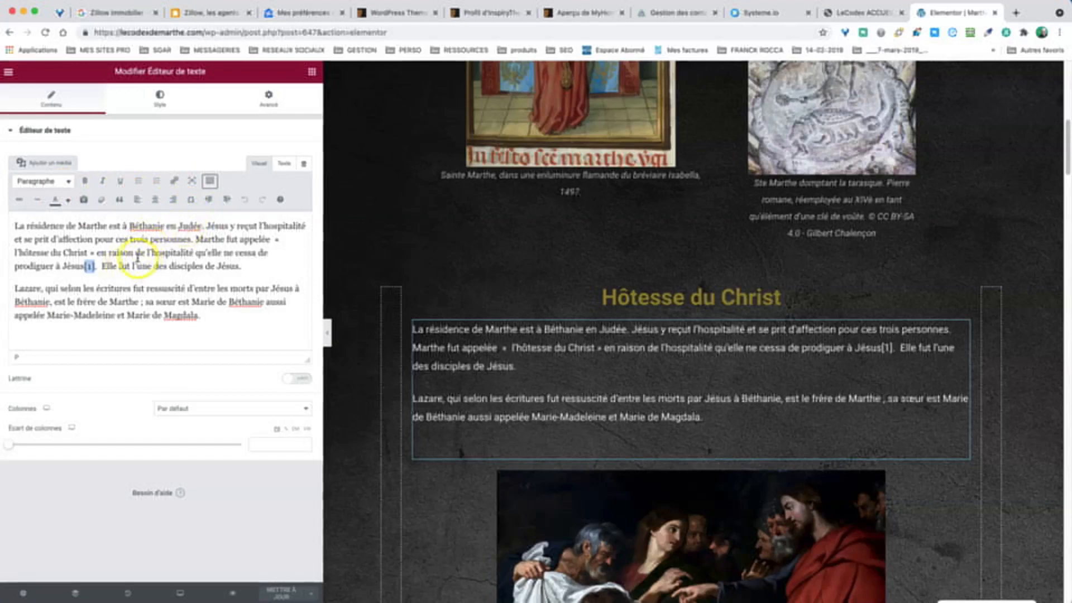
left_click(285, 165)
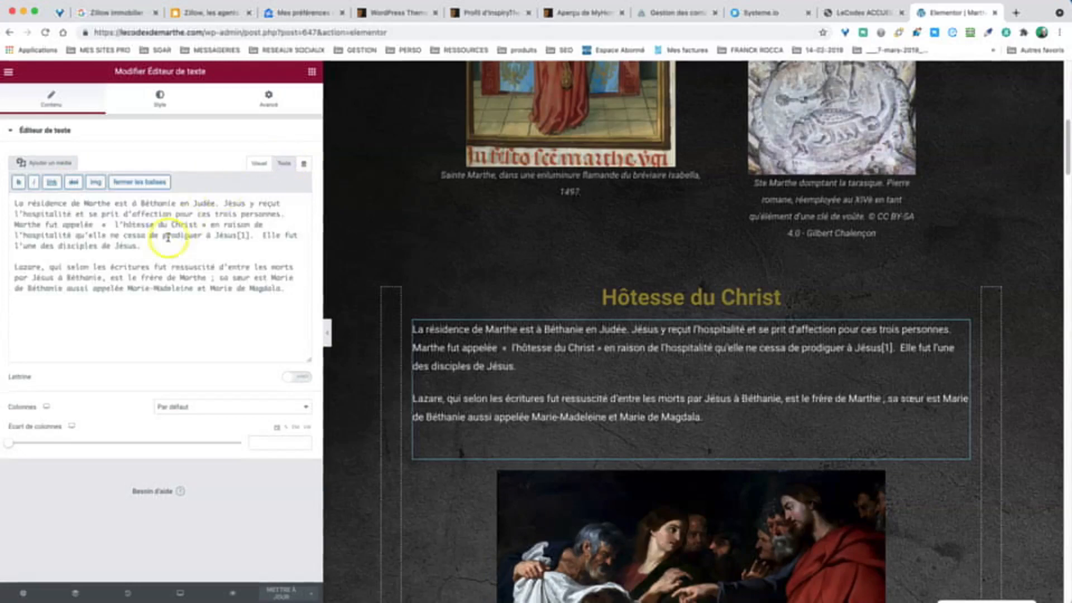
Wrap the footnote marker [1] after "Jésus" in <sup></sup> tags and return the text to visual mode
left_click_drag(251, 235, 235, 235)
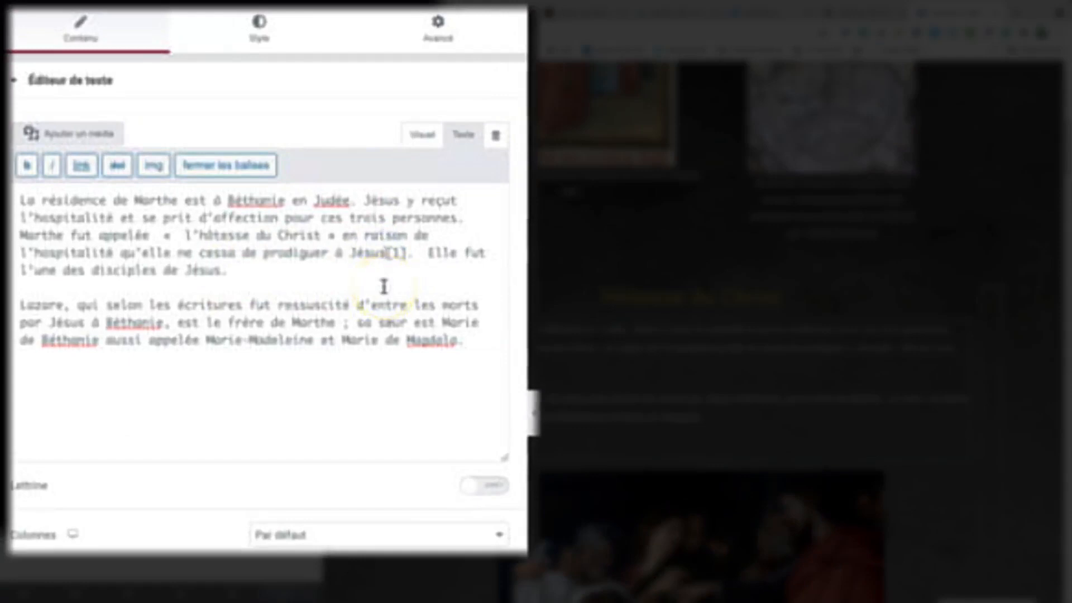
type("<s")
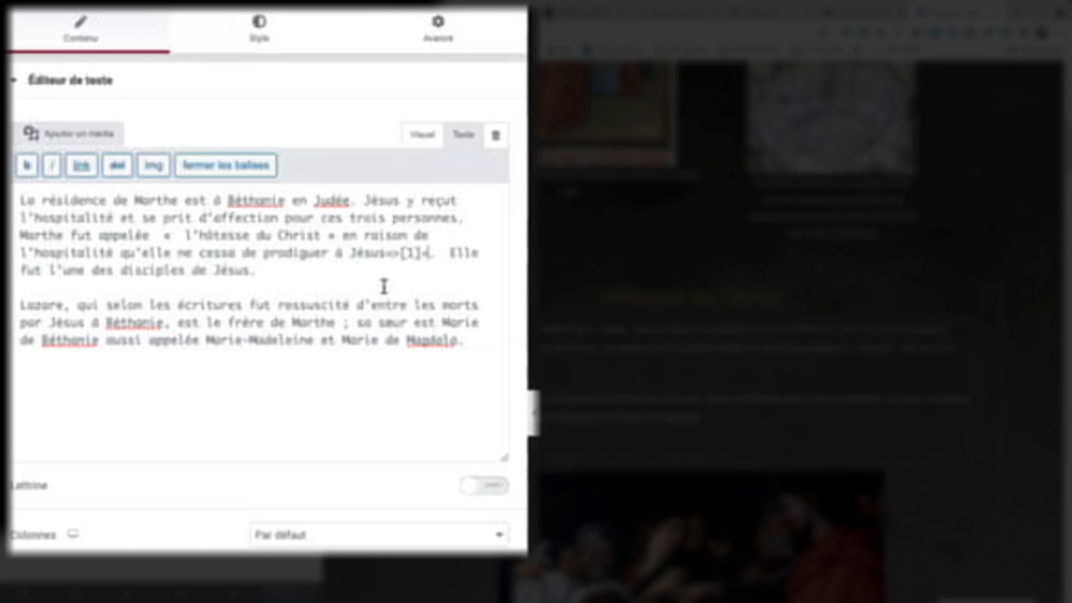
type("s<")
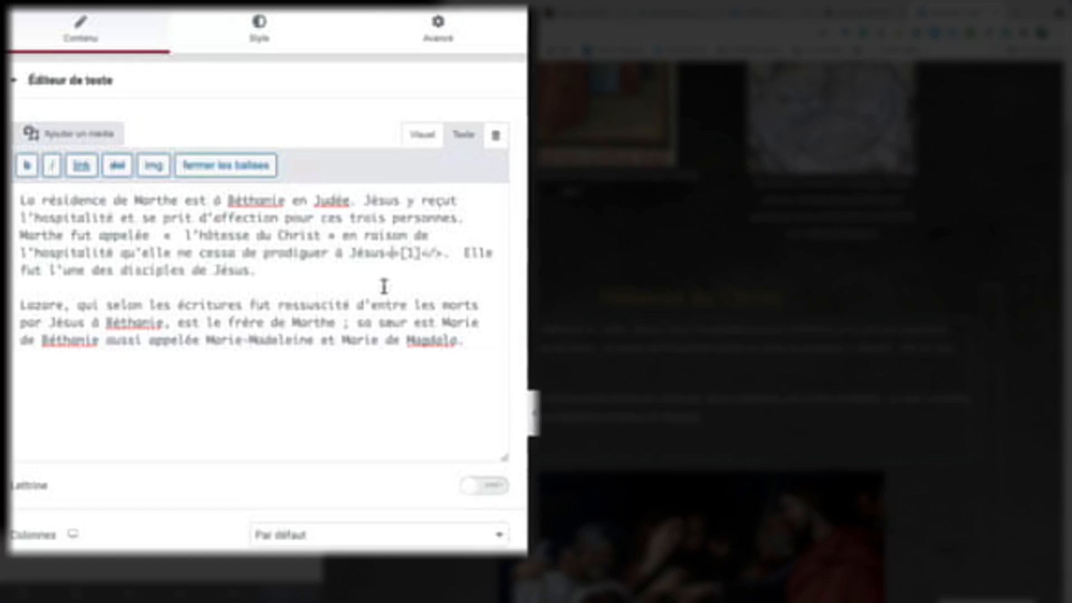
type("sup")
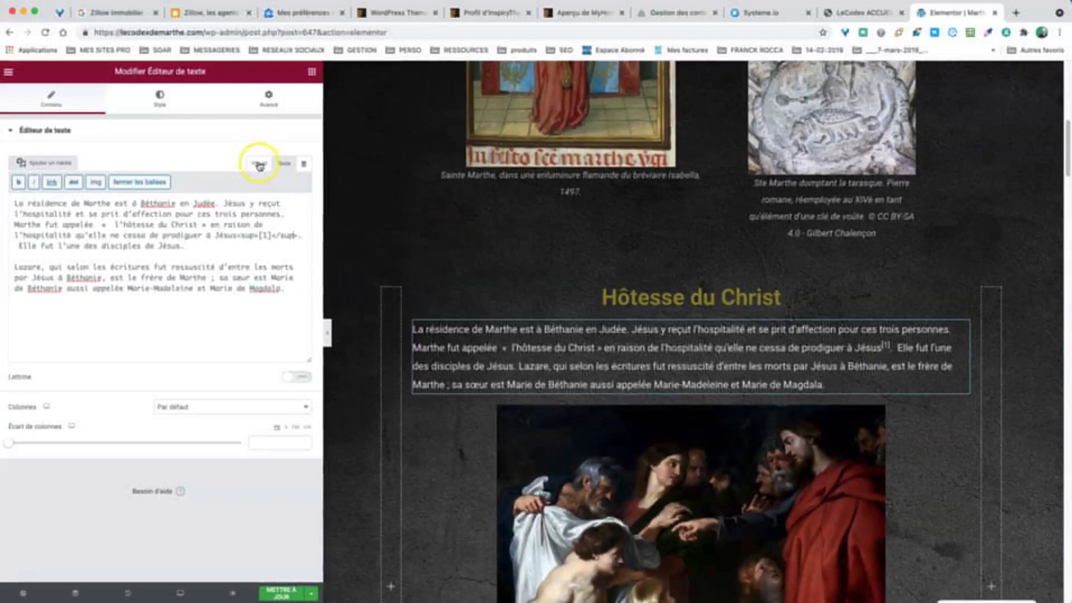
left_click(422, 134)
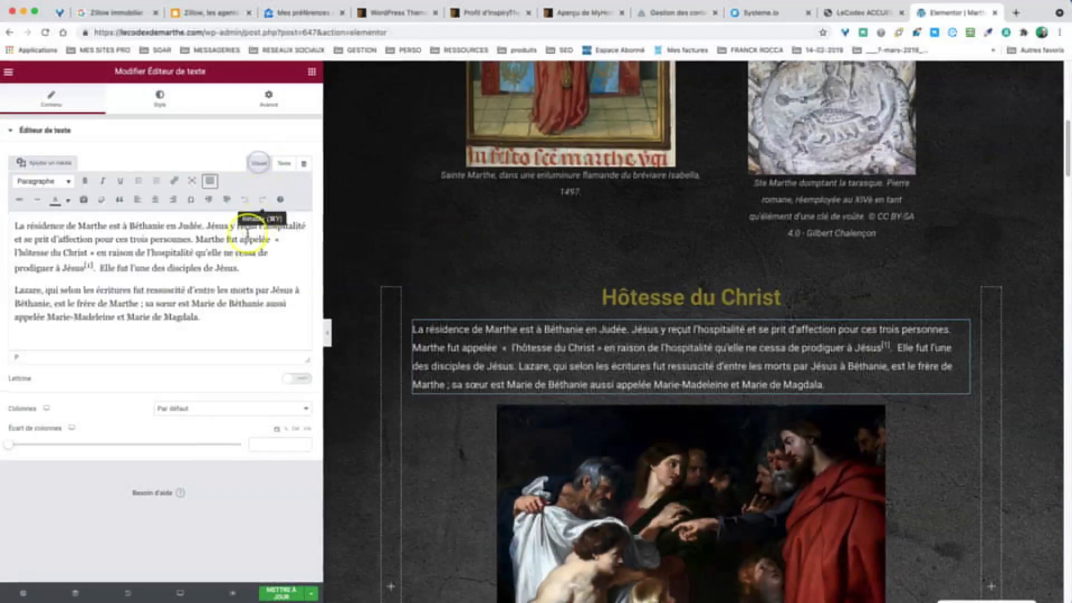
Select the superscript footnote marker [1] in the text and link it to the placeholder URL "#"
left_click(91, 266)
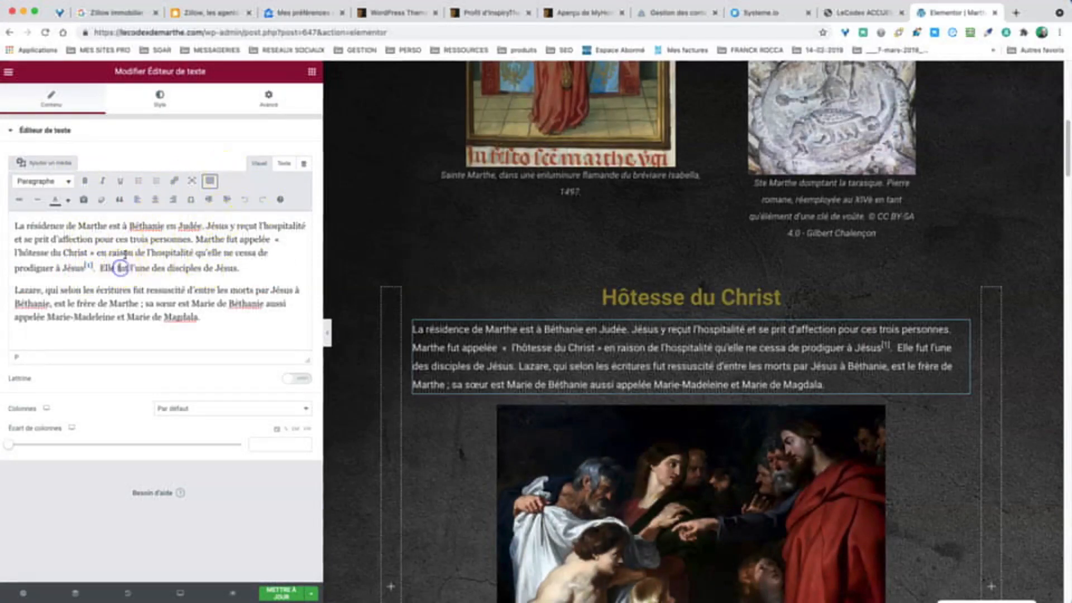
left_click(92, 267)
left_click(91, 265)
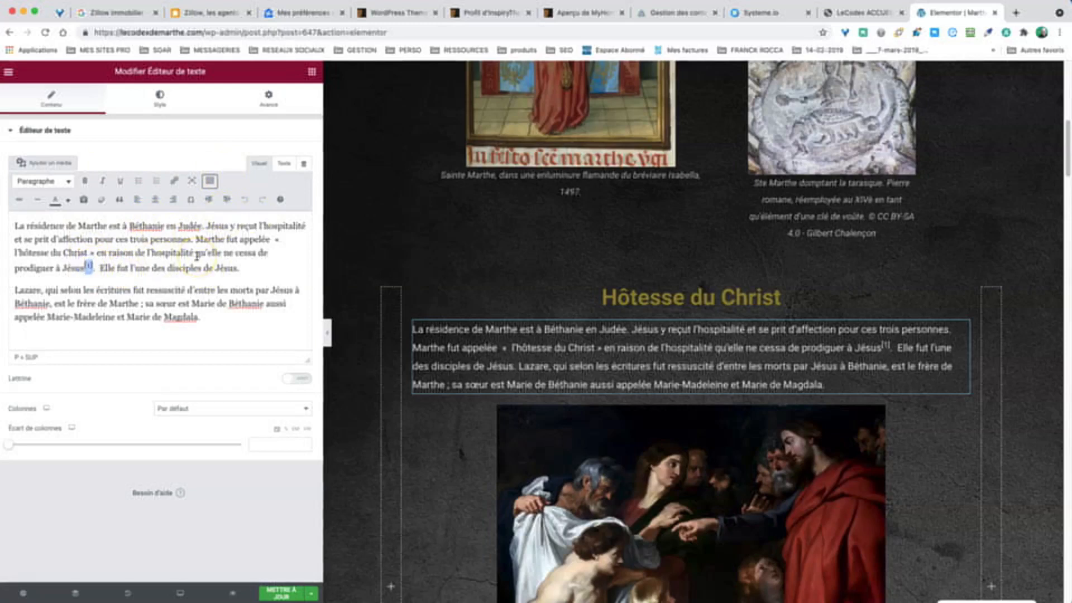
left_click(174, 182)
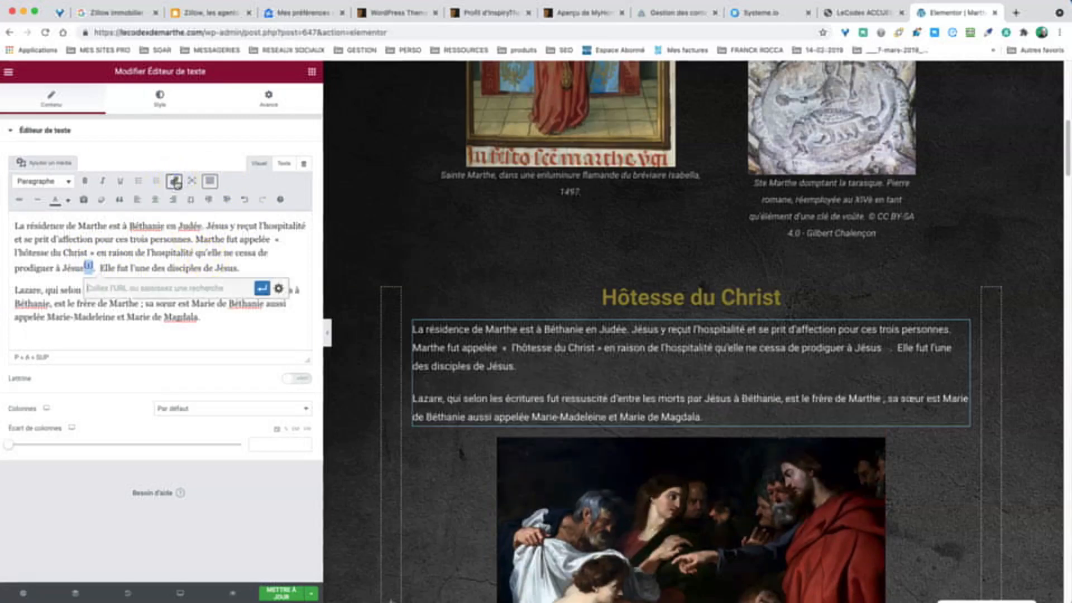
type("#")
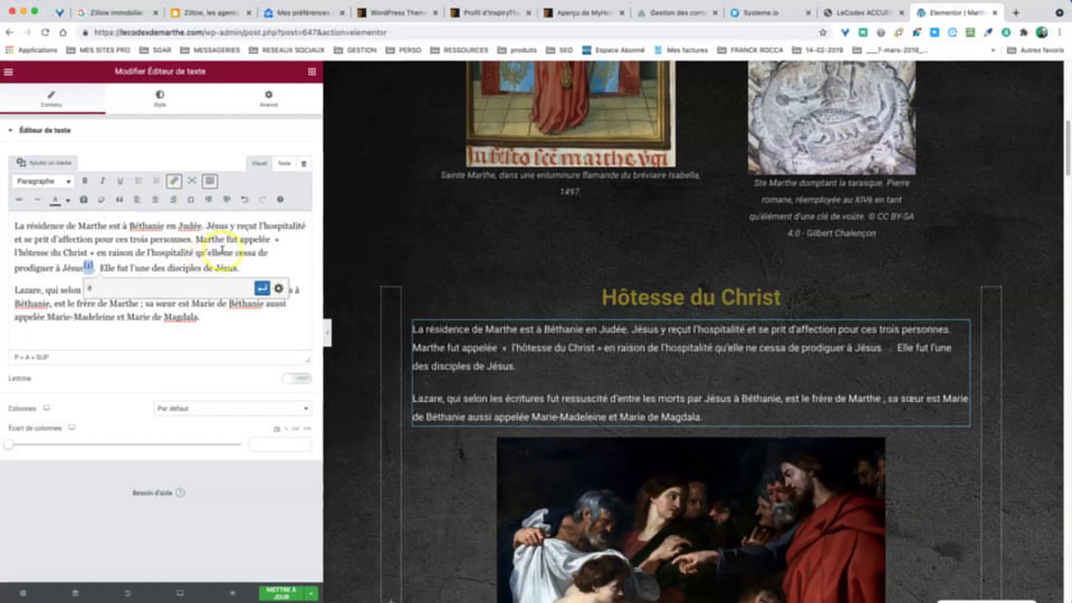
left_click(262, 288)
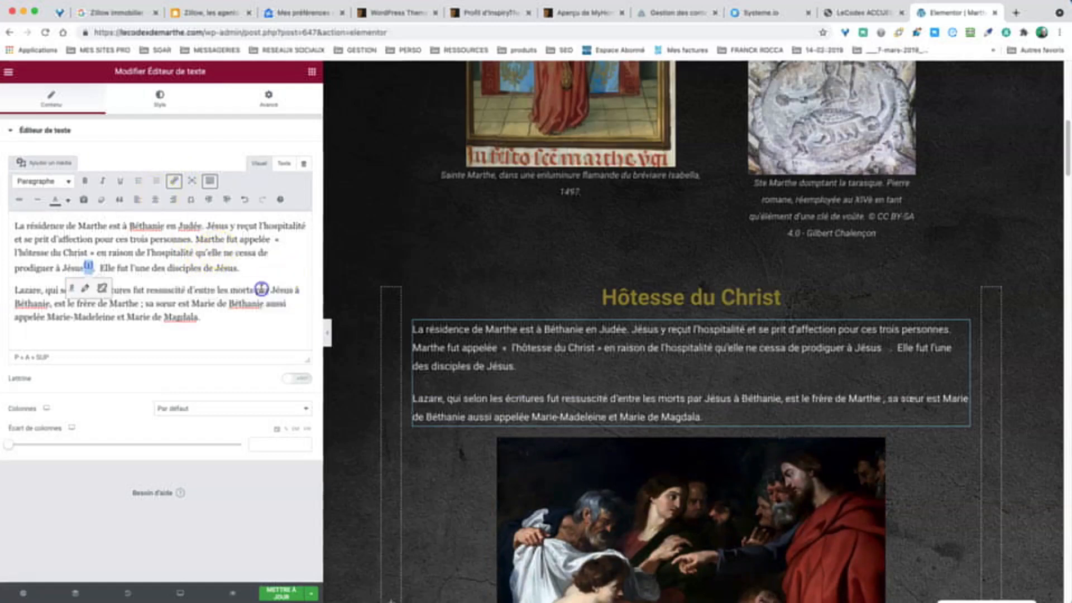
left_click(181, 261)
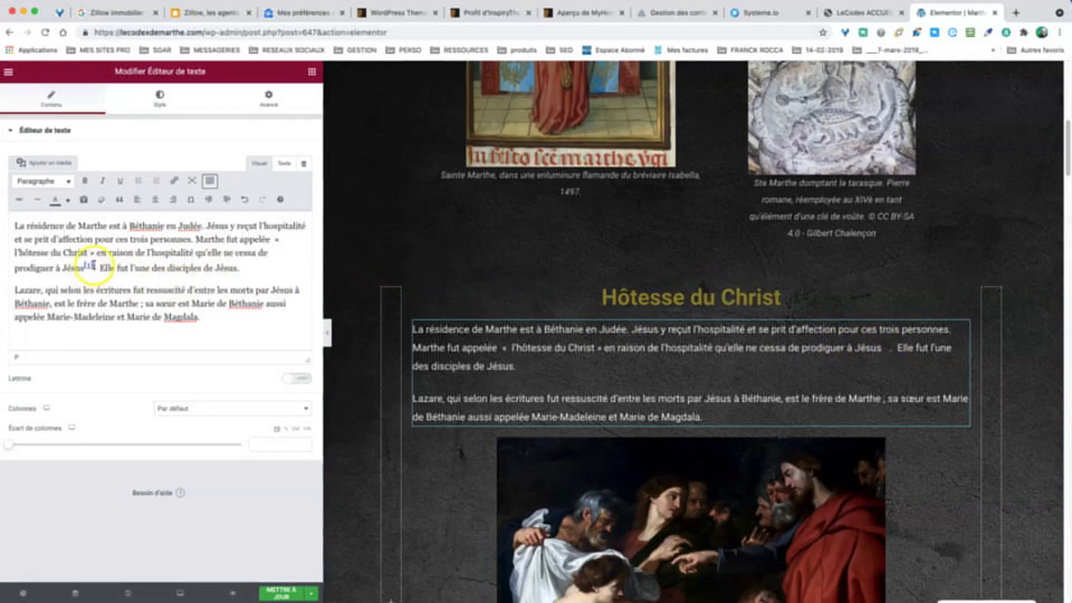
Copy the hex code of the text block's text color from its style settings
left_click(90, 265)
left_click(83, 264)
left_click(83, 264)
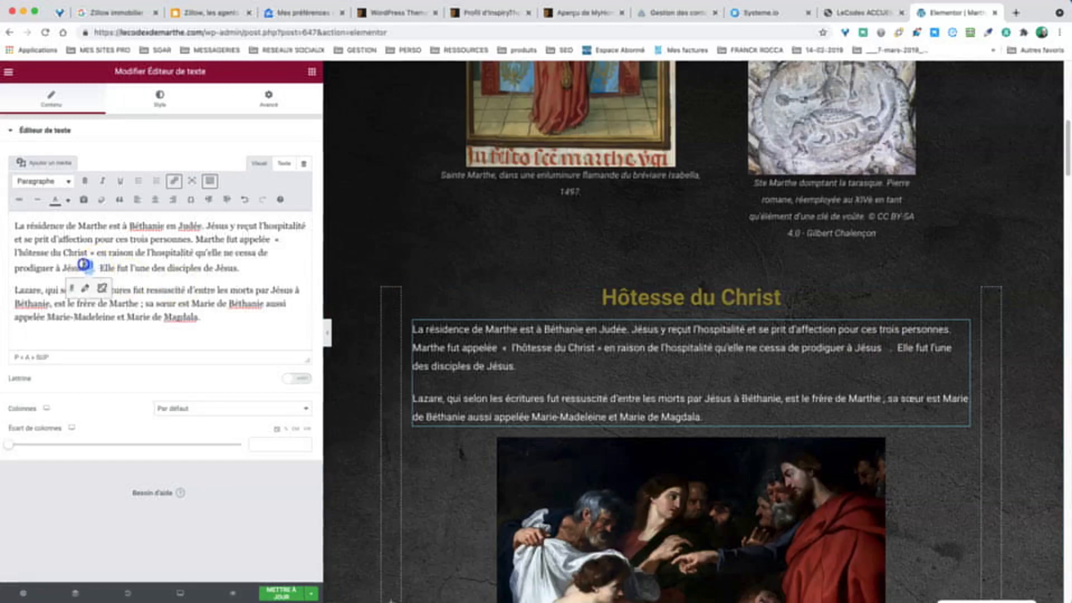
left_click(160, 100)
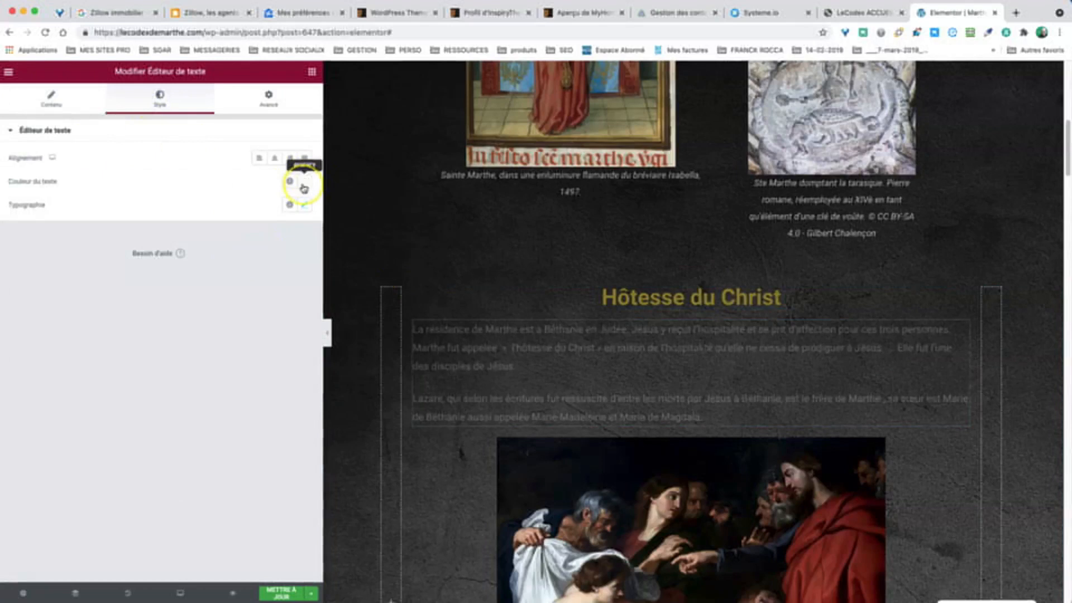
left_click(304, 187)
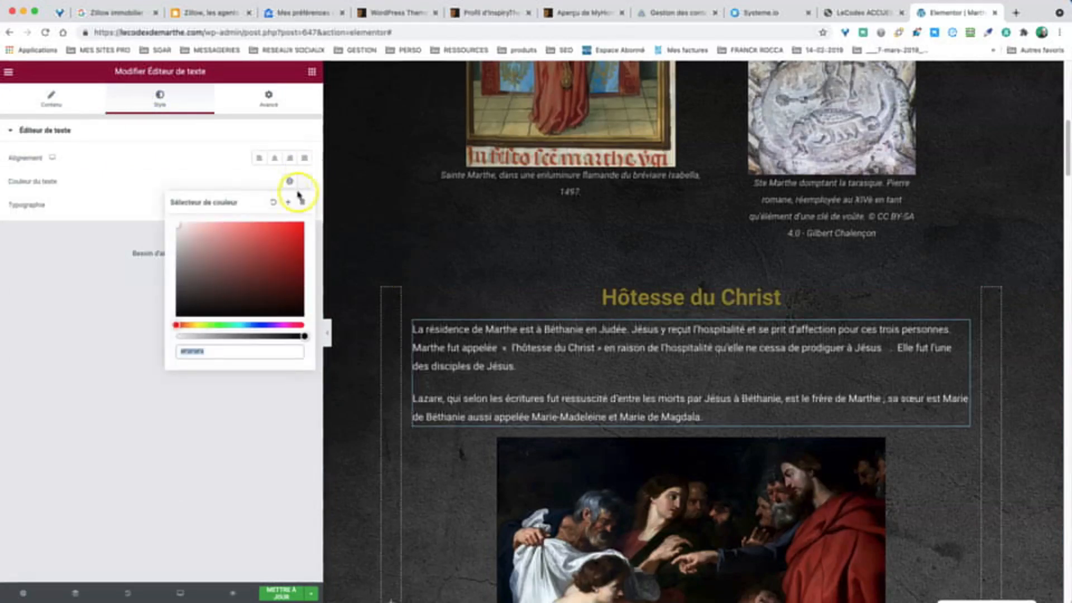
left_click(237, 257)
left_click(212, 350)
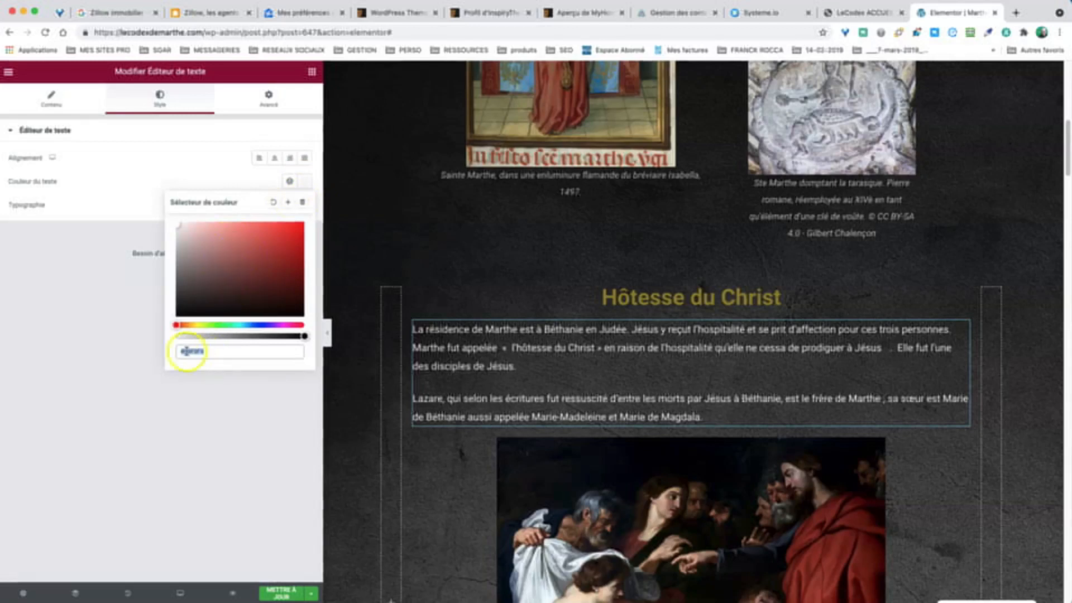
right_click(188, 351)
left_click(225, 439)
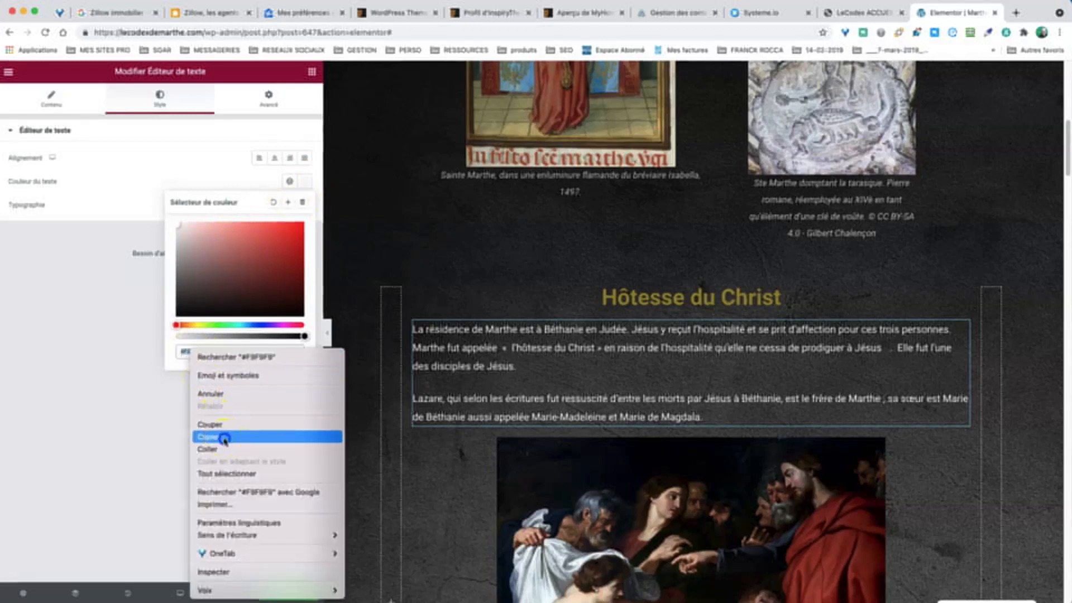
Return to the text content and give the linked footnote marker [1] the custom text color F9F9F9
left_click(52, 98)
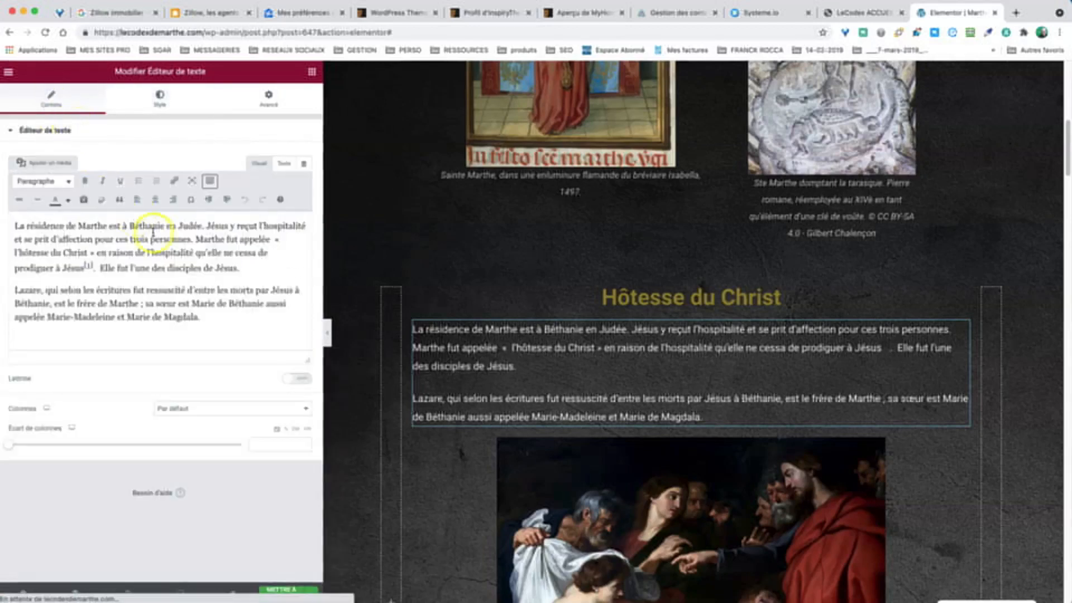
left_click(91, 266)
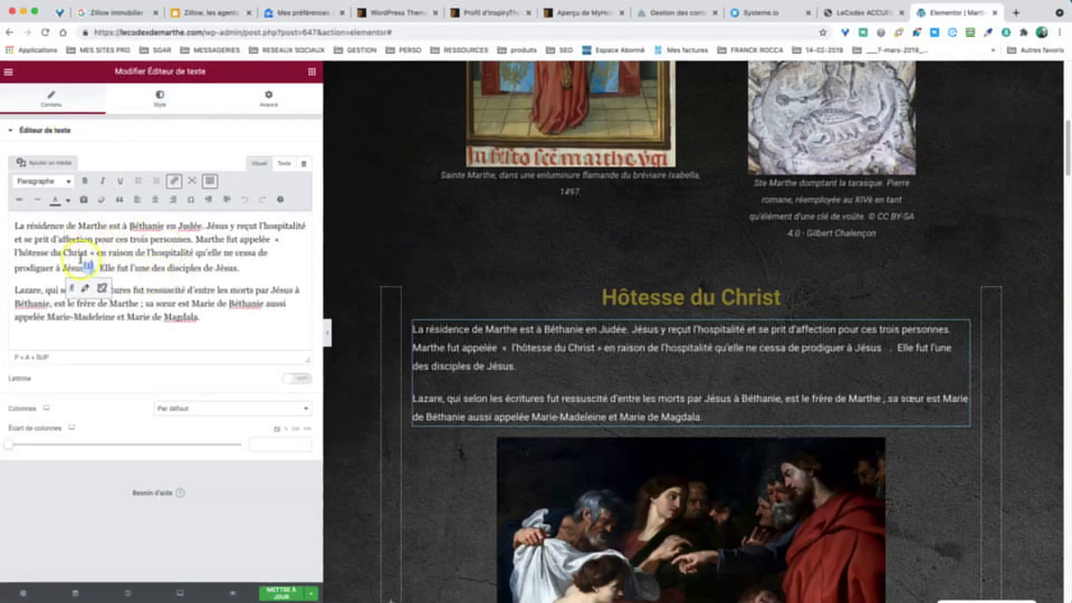
left_click(94, 267)
left_click(91, 265)
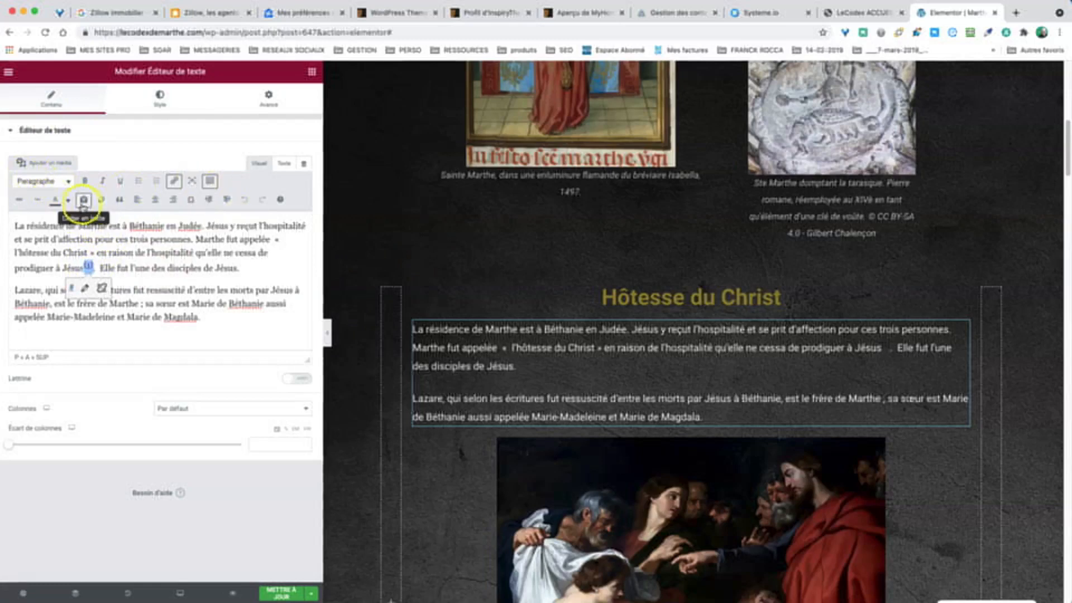
left_click(69, 201)
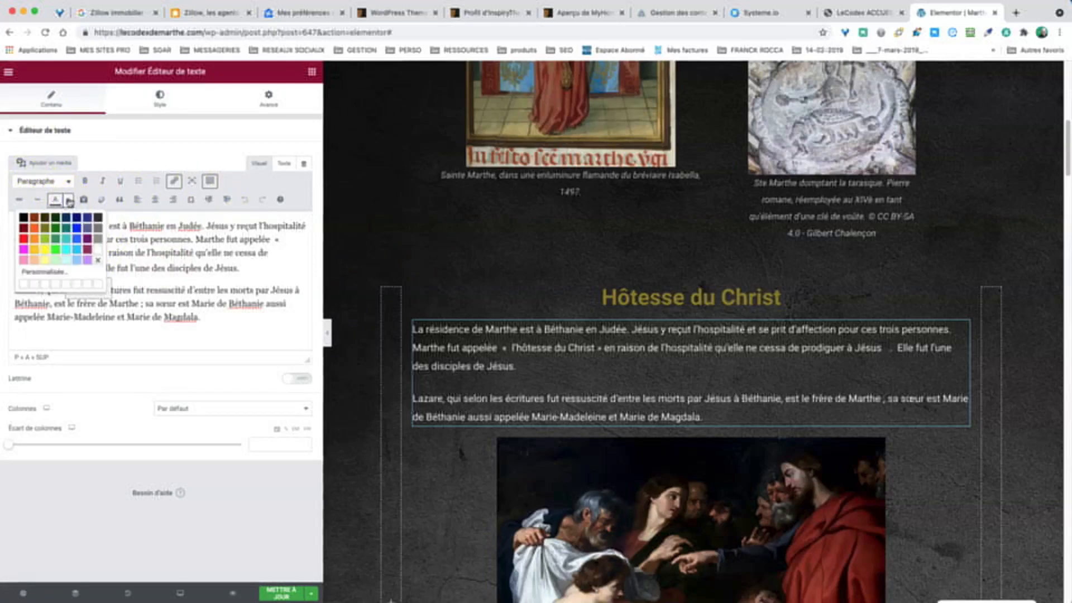
left_click(43, 272)
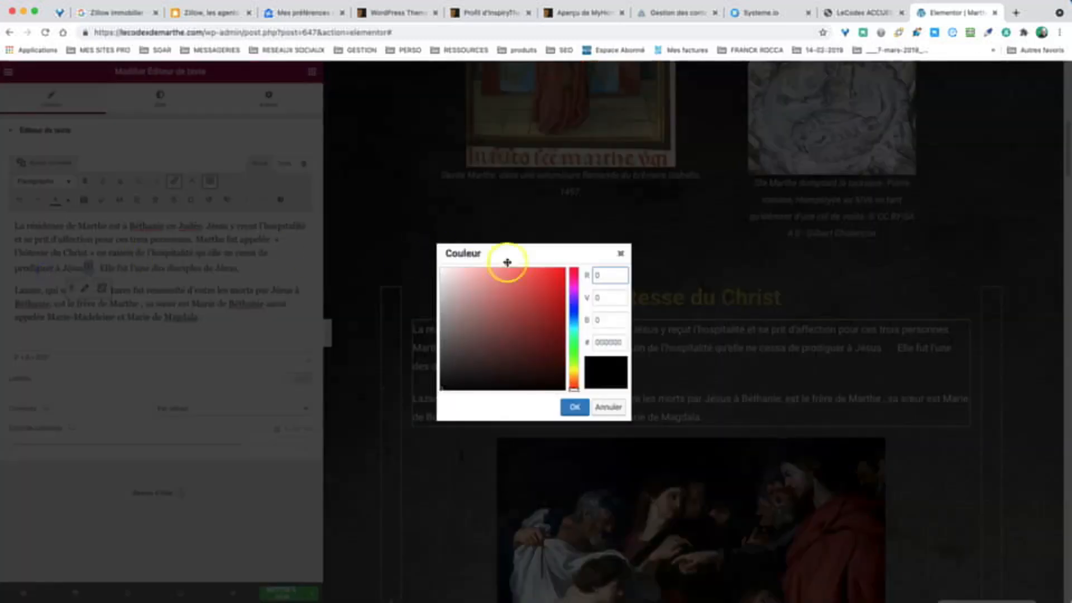
left_click(601, 344)
right_click(603, 342)
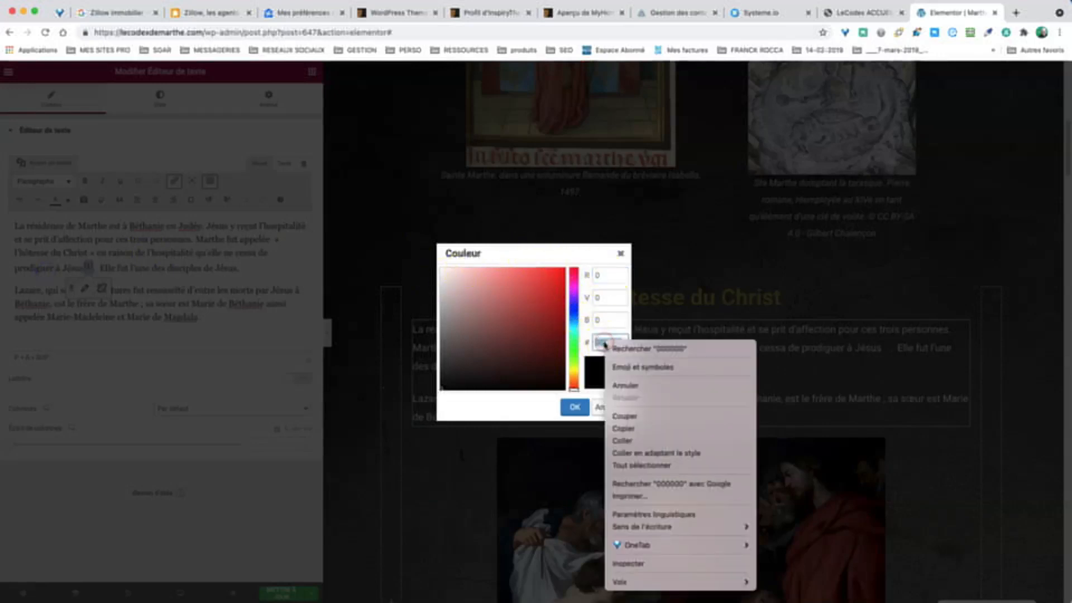
left_click(631, 440)
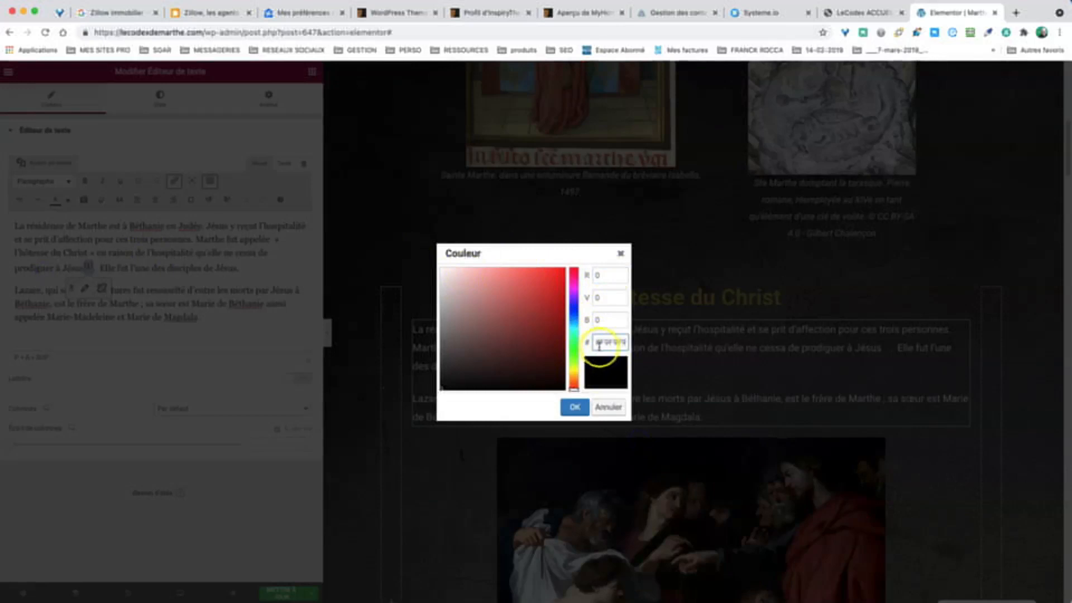
left_click(591, 341)
left_click(618, 371)
left_click(575, 407)
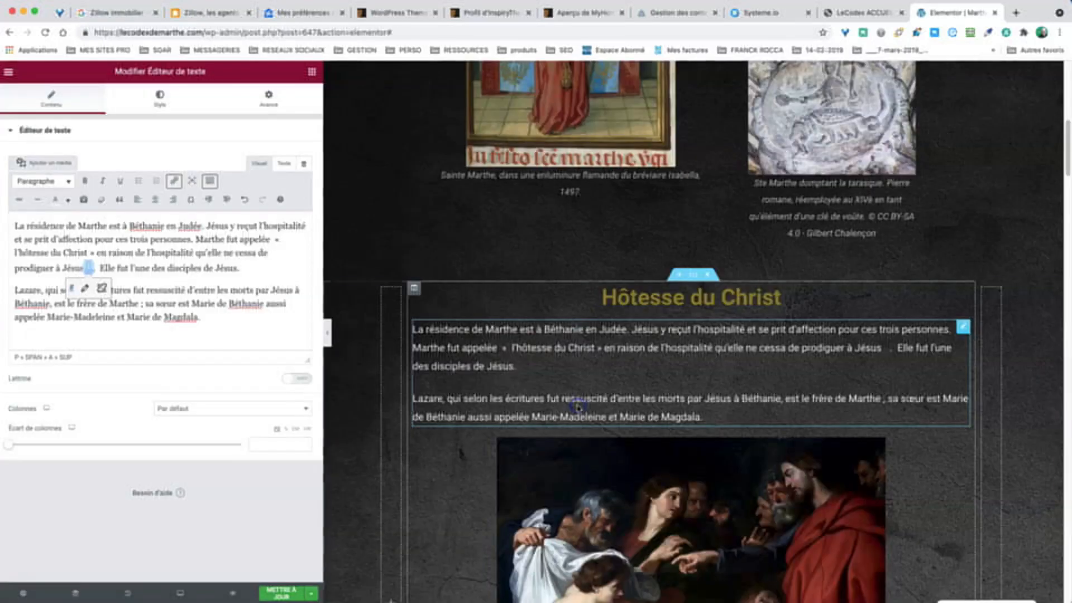
Underline the linked footnote marker [1] in the Hôtesse du Christ text
left_click(433, 284)
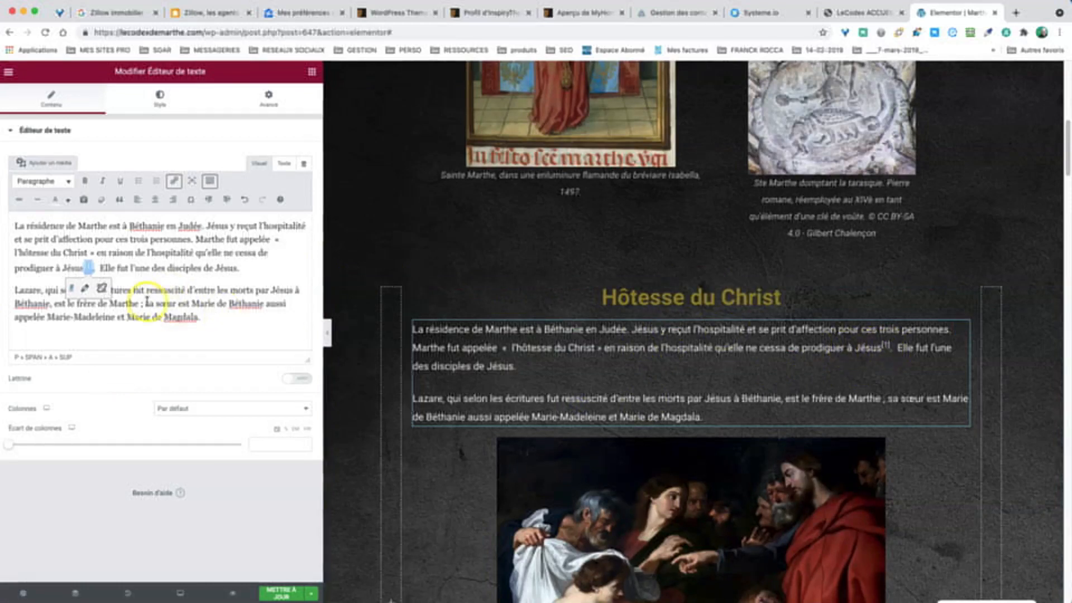
left_click(121, 182)
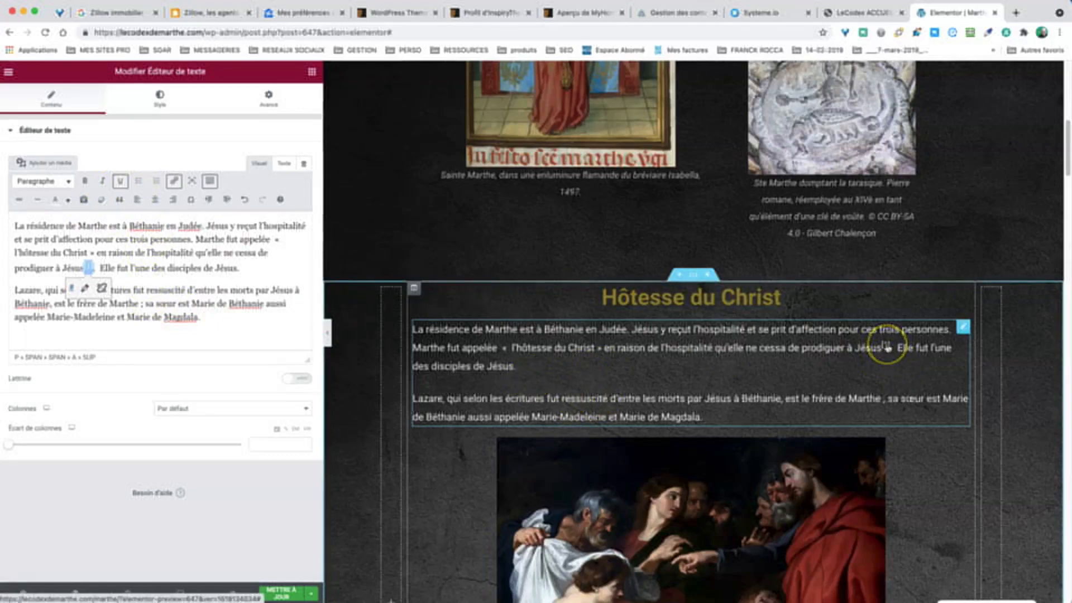
left_click(72, 290)
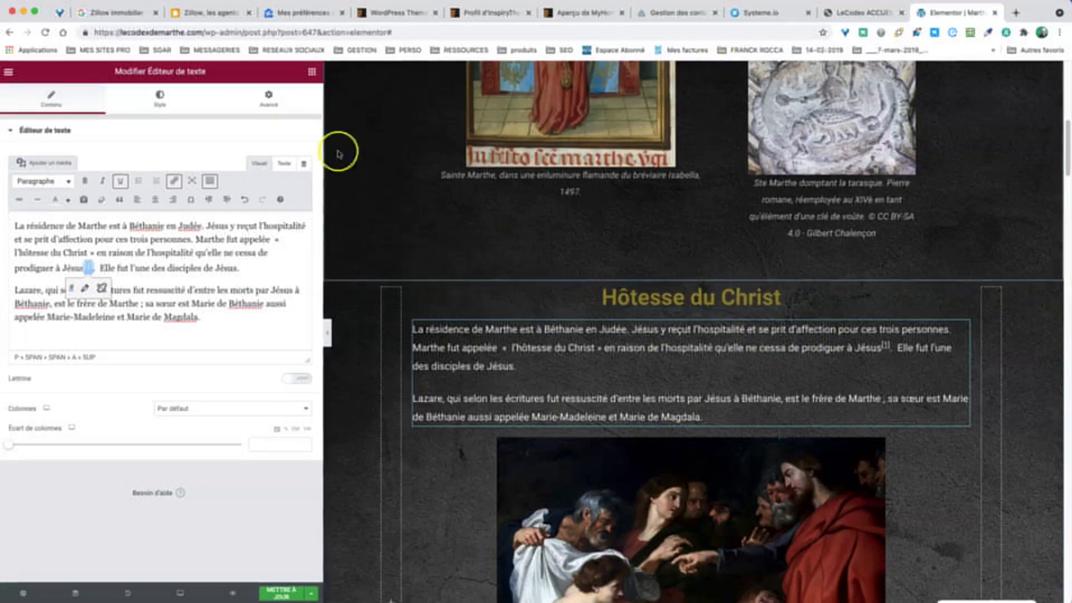
Find the menu anchor widget by searching for "ancre" and place it directly above the Hôtesse du Christ heading
left_click(312, 72)
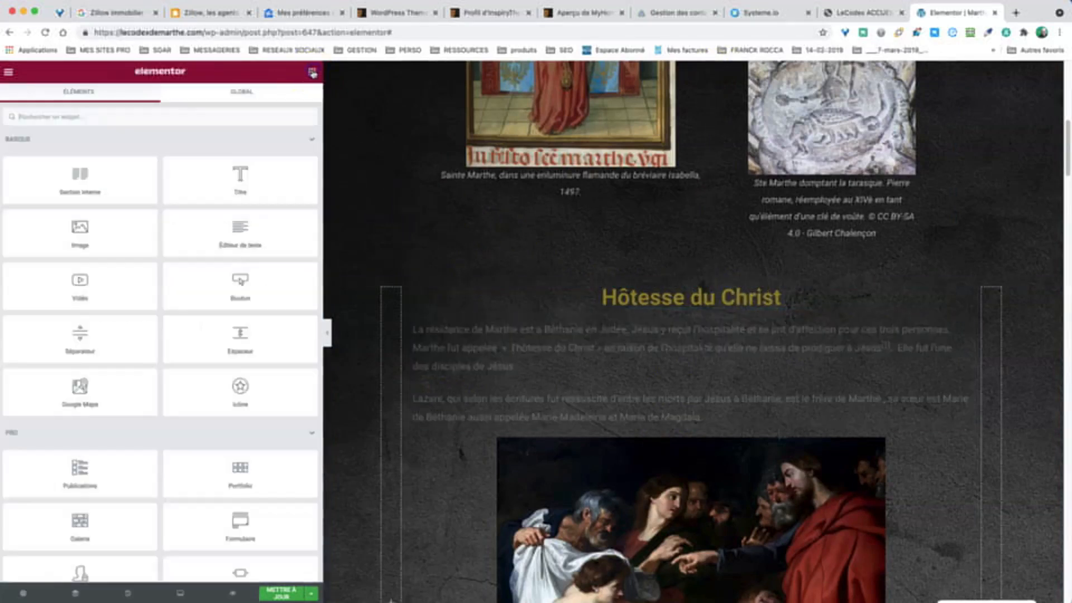
left_click(72, 116)
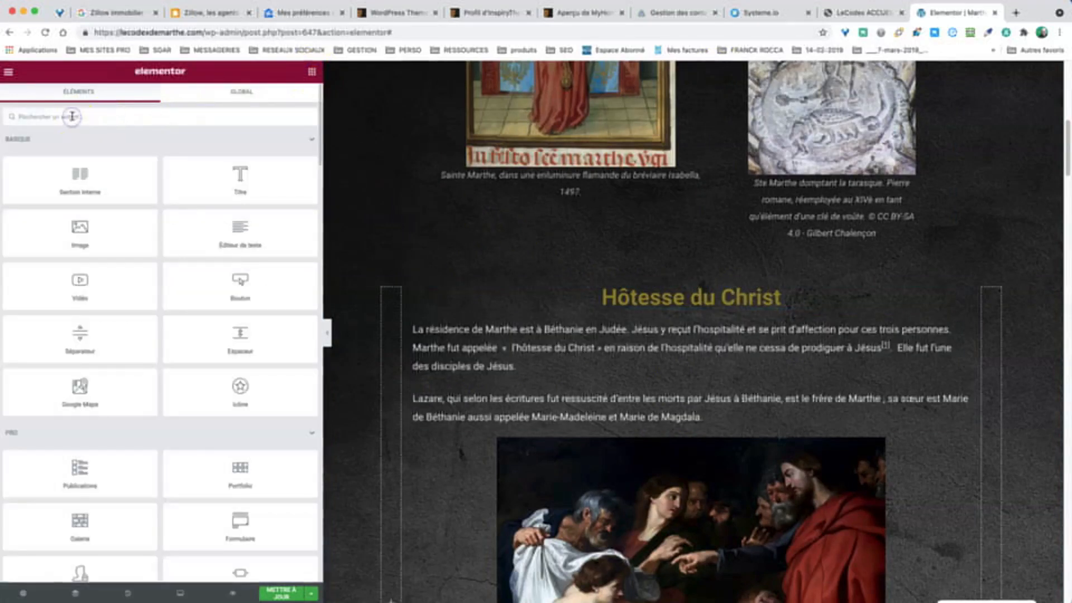
type("ancre")
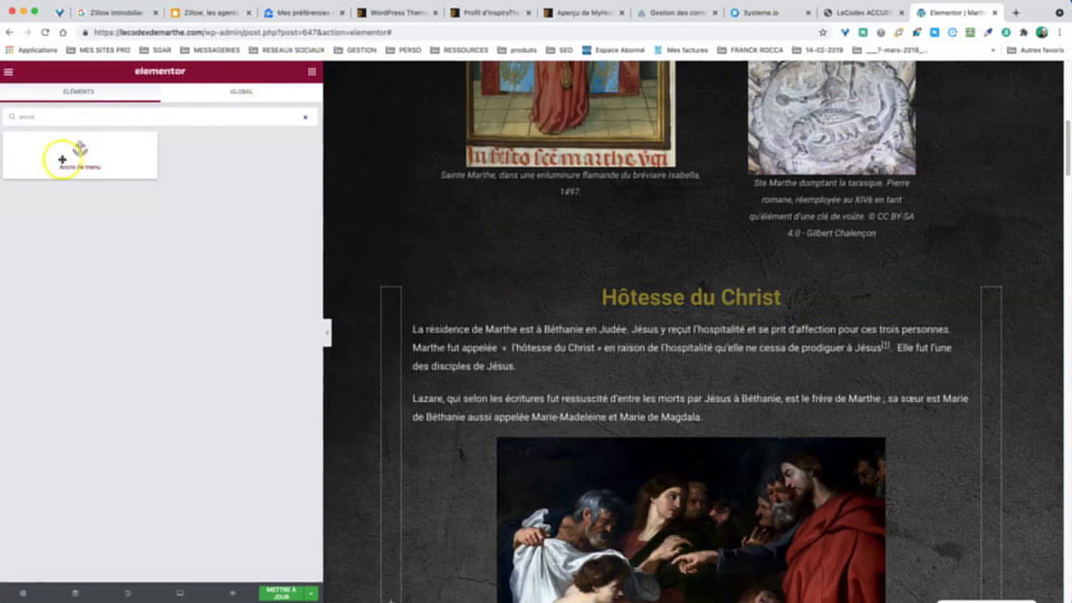
left_click_drag(78, 150, 681, 290)
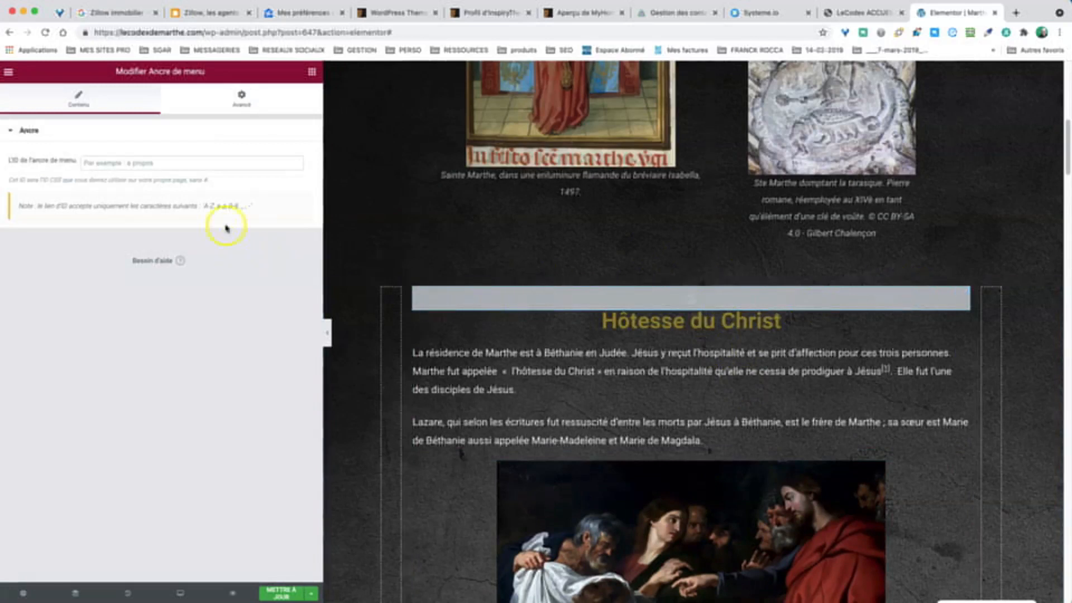
Set the new menu anchor's ID to "hotesse"
left_click(183, 163)
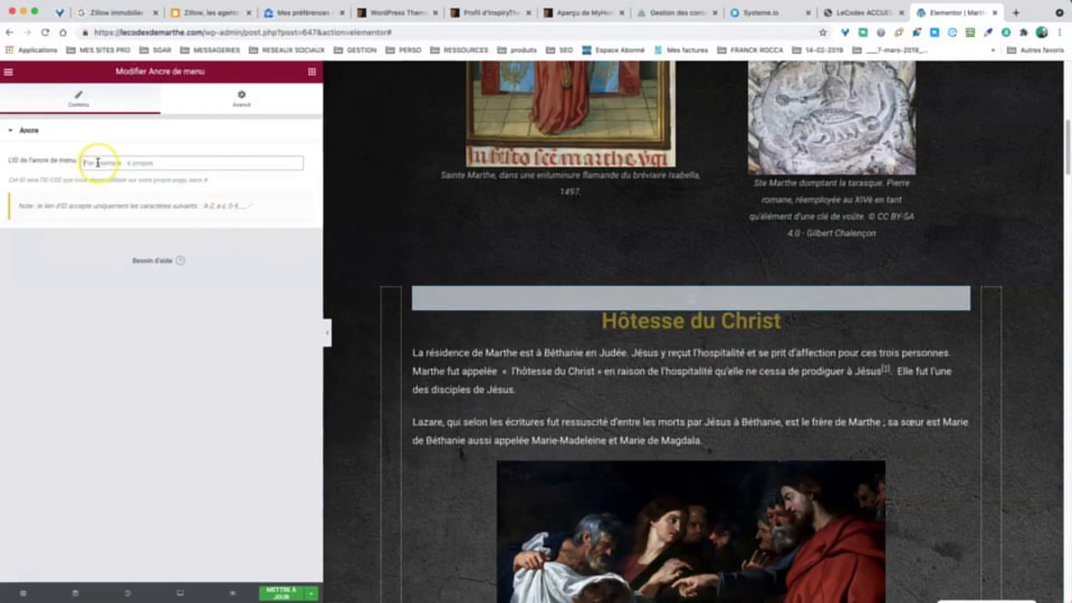
type("1")
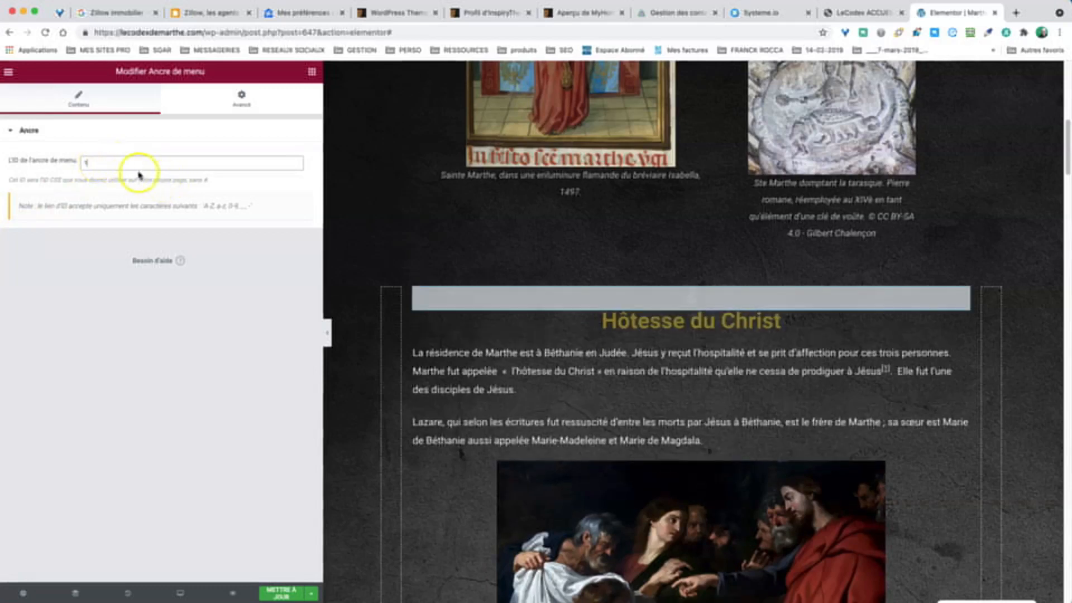
left_click(97, 164)
type("hotesse")
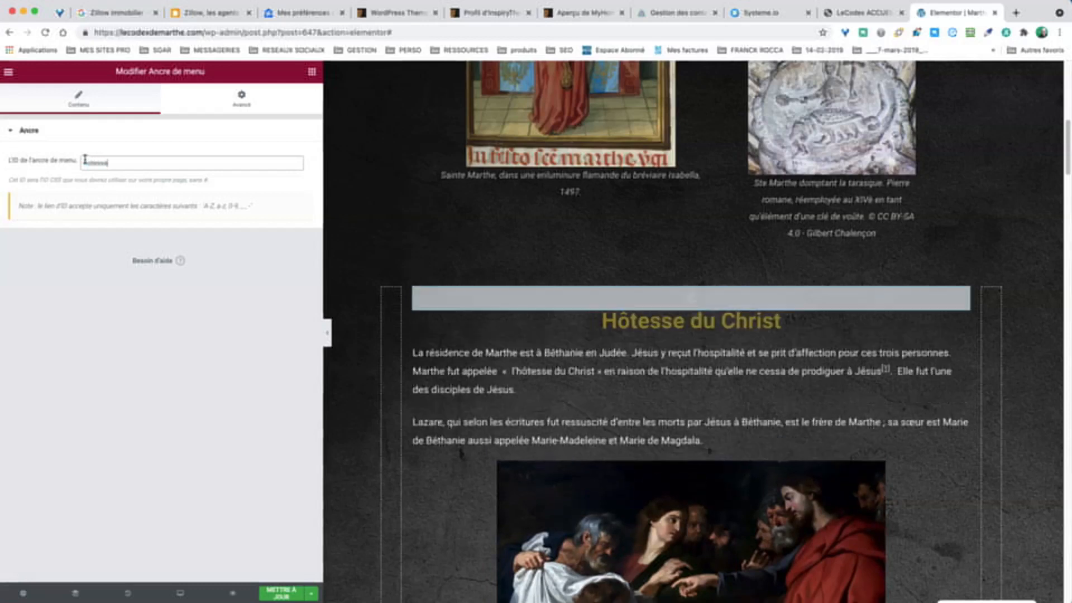
left_click_drag(85, 161, 160, 168)
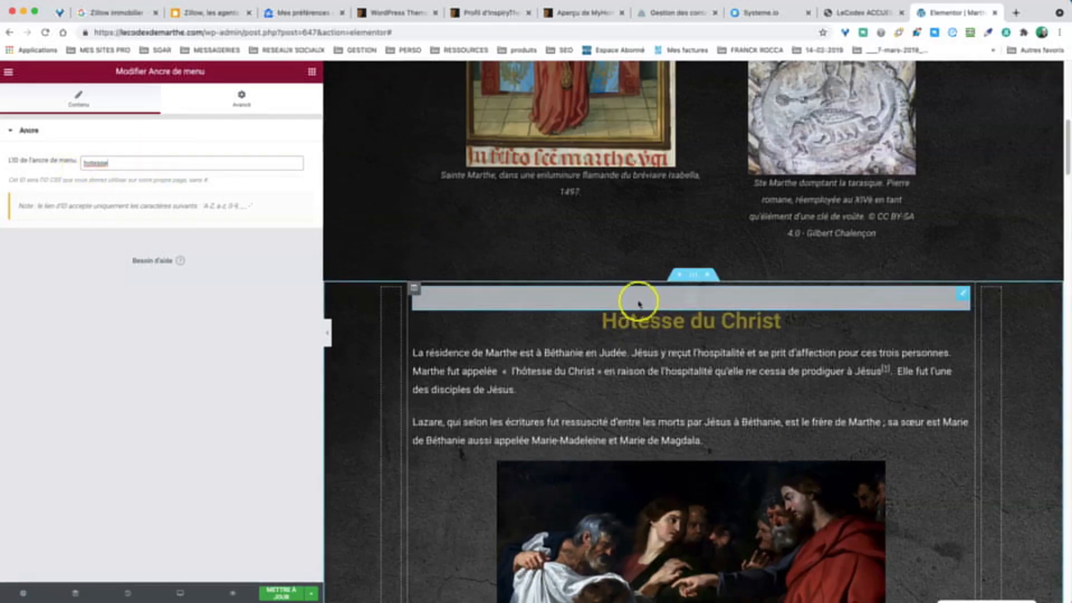
Update the Marthe page and preview it down to the Hôtesse du Christ section, closing the preview when done
left_click(283, 589)
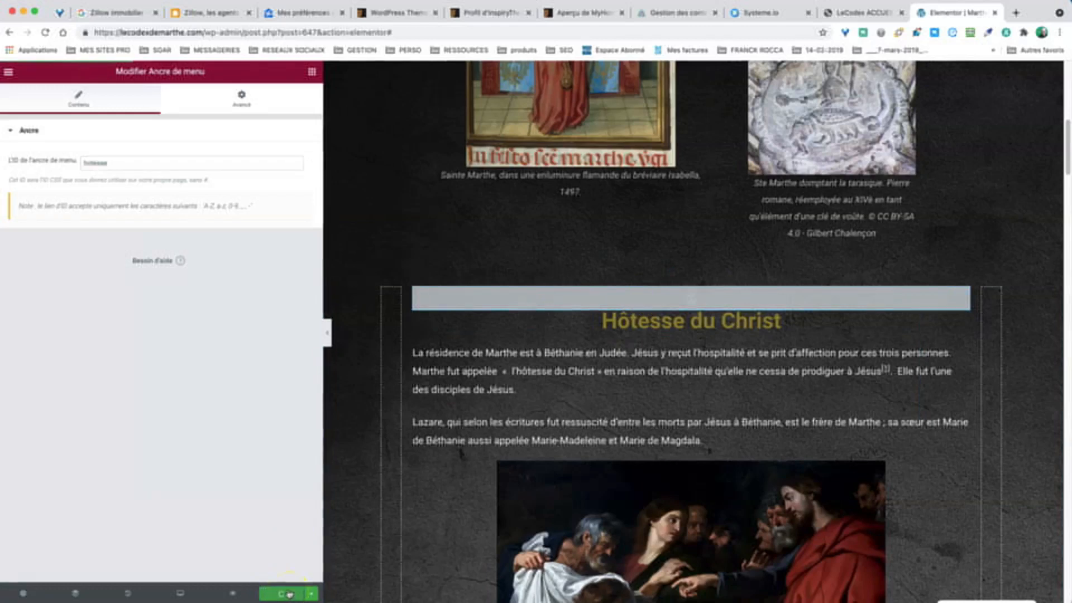
left_click(248, 590)
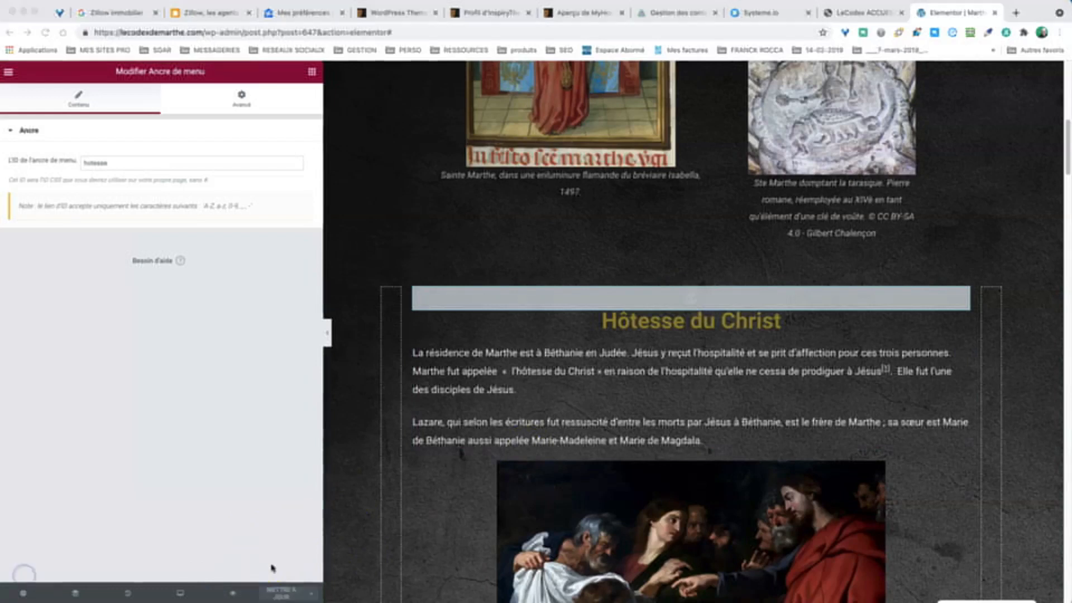
left_click(233, 594)
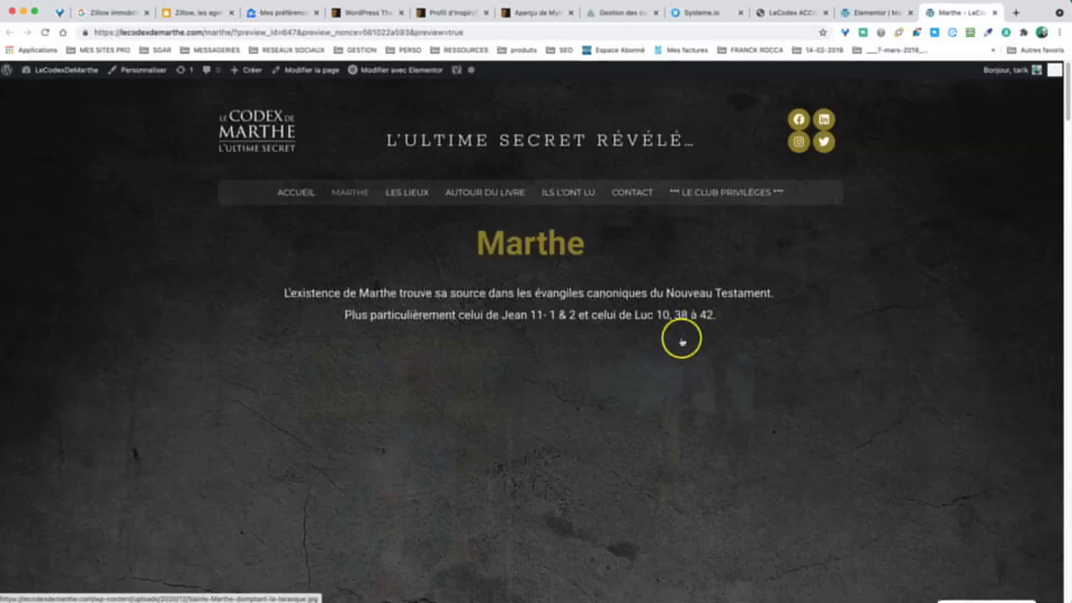
scroll(561, 384, "down", 4)
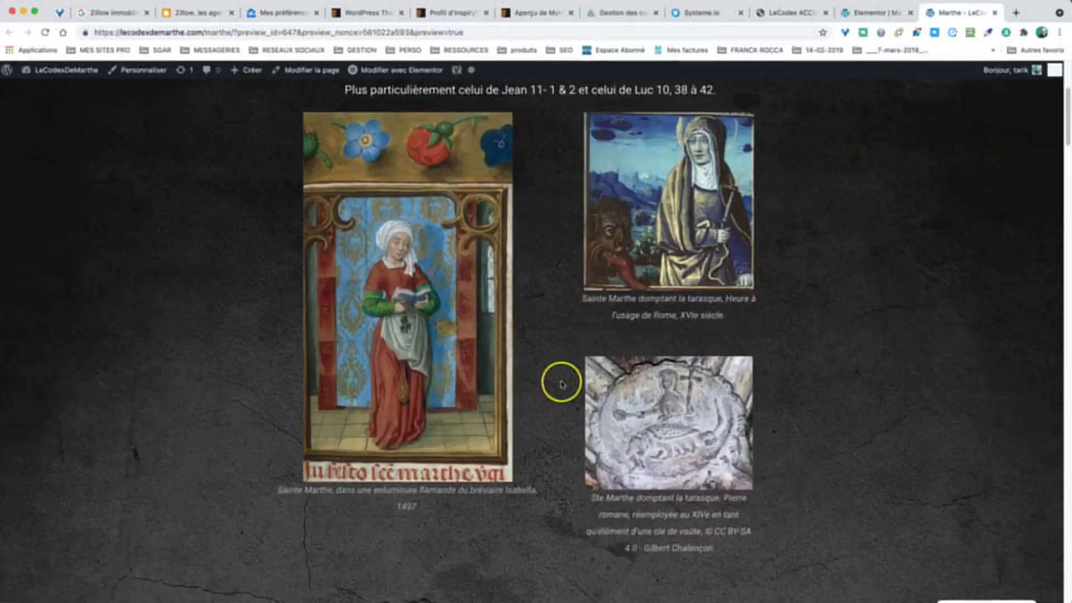
scroll(562, 385, "down", 6)
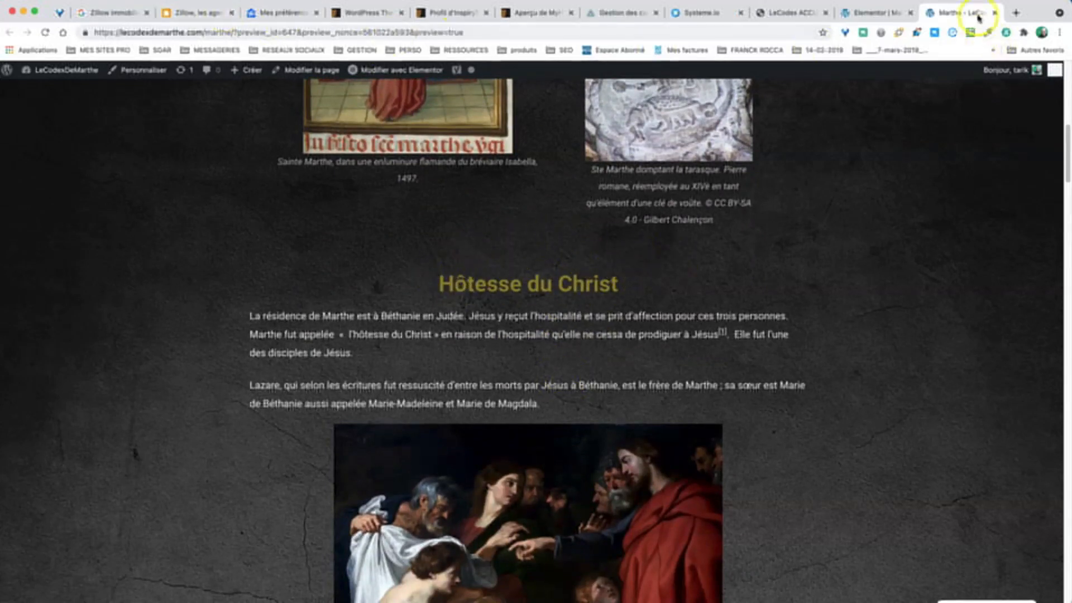
left_click(875, 12)
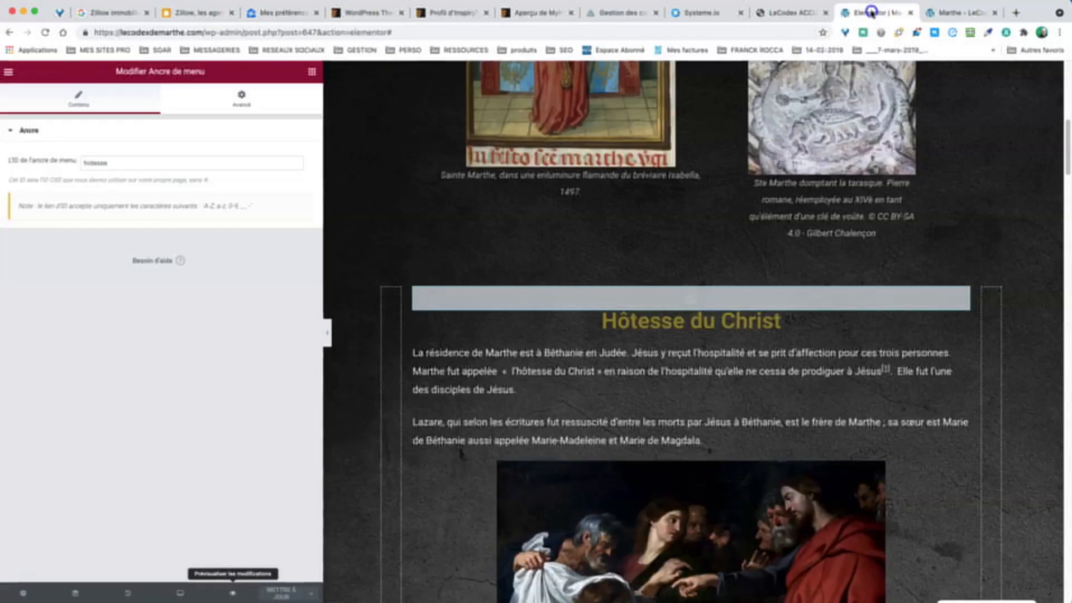
left_click(969, 12)
left_click(995, 12)
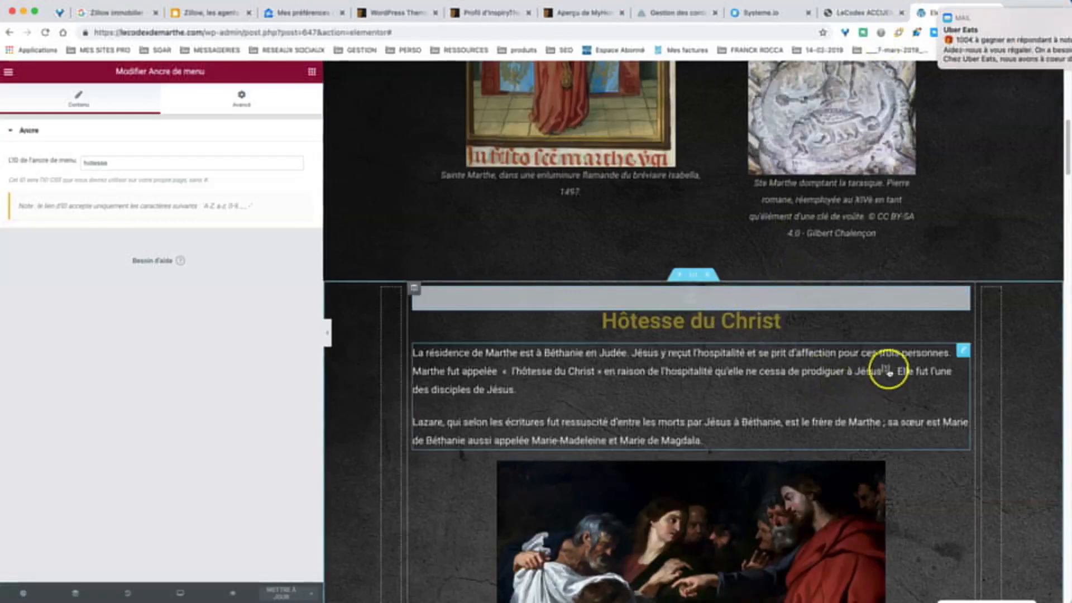
Find the menu anchor widget by searching for "ancre" and place it directly above the footnote list at the end of the page
scroll(753, 467, "down", 15)
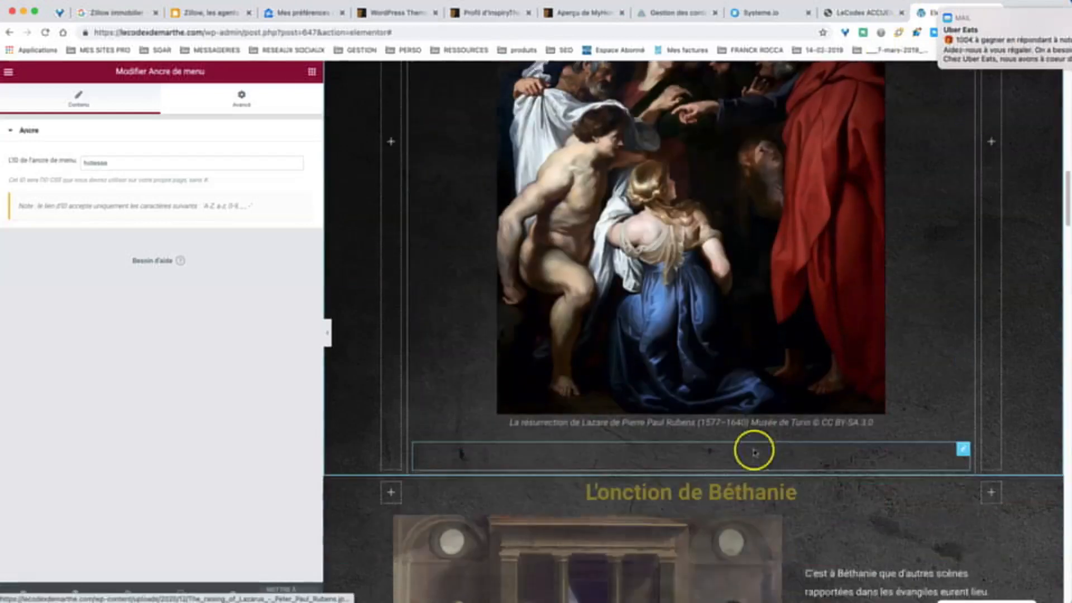
scroll(753, 449, "down", 15)
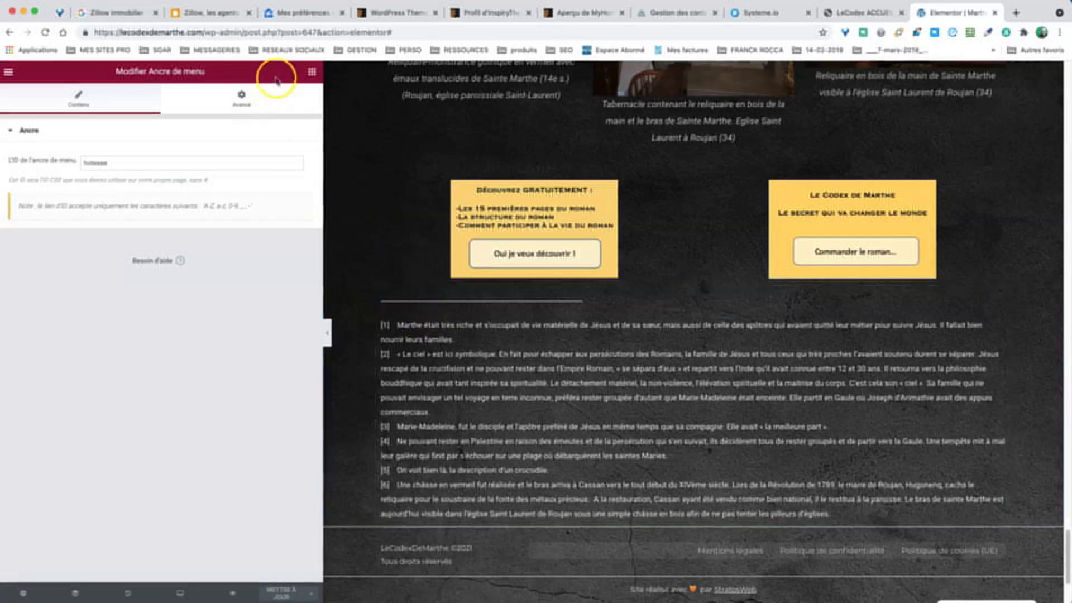
left_click(312, 73)
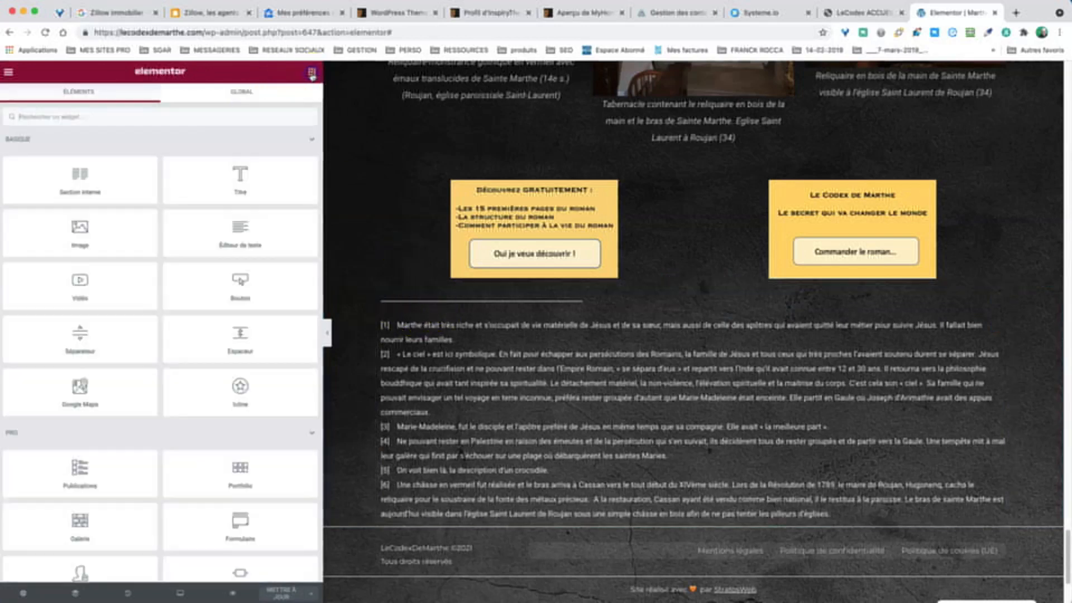
left_click(168, 114)
type("ancre")
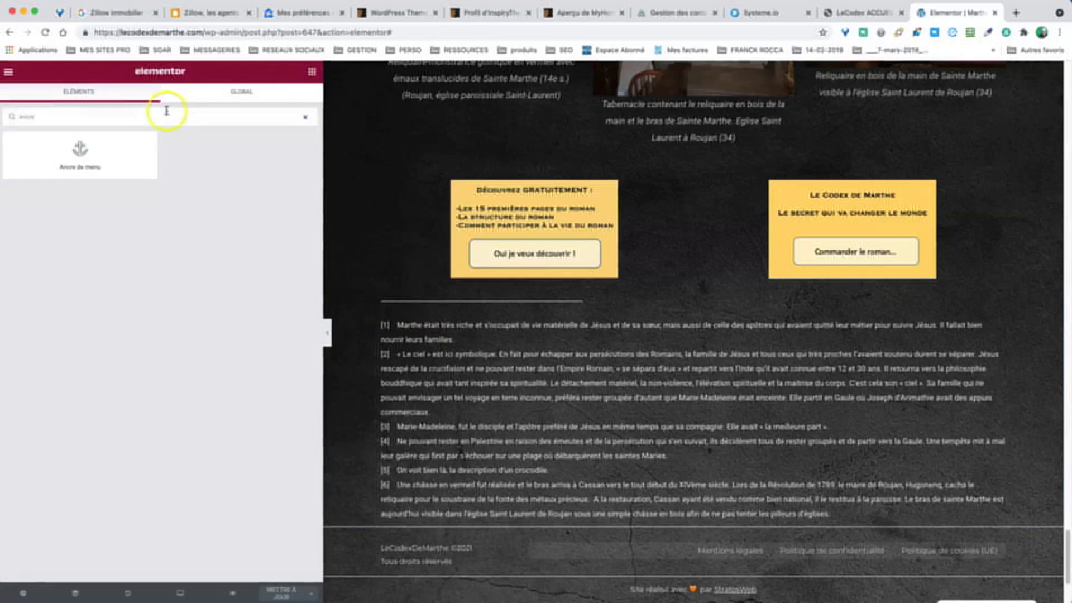
left_click_drag(79, 159, 455, 323)
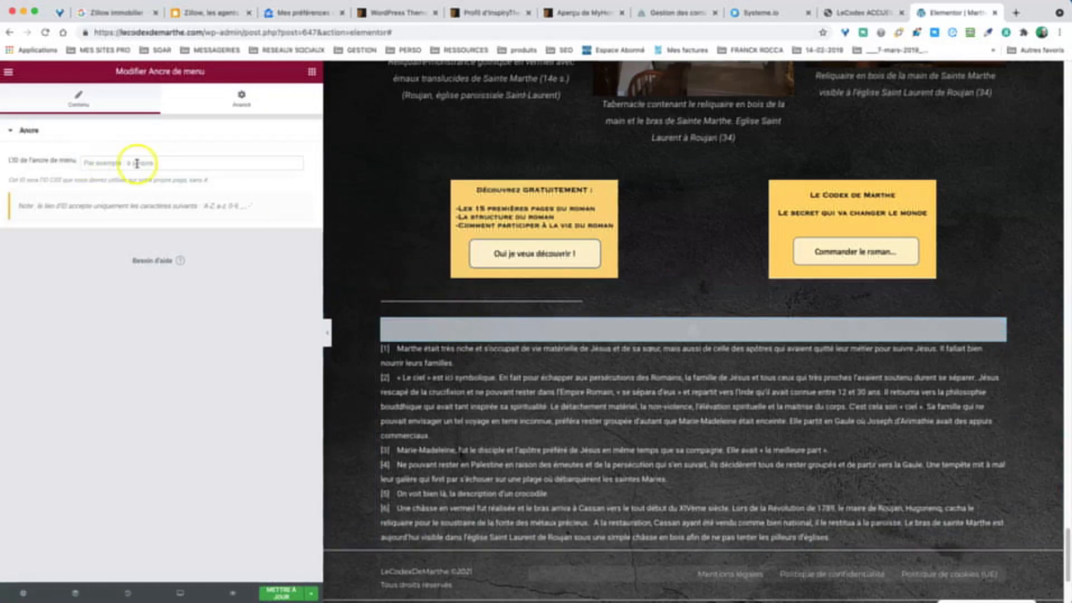
Set the ID of the menu anchor above the footnotes to "hotesse-retour" and update the page
left_click(137, 163)
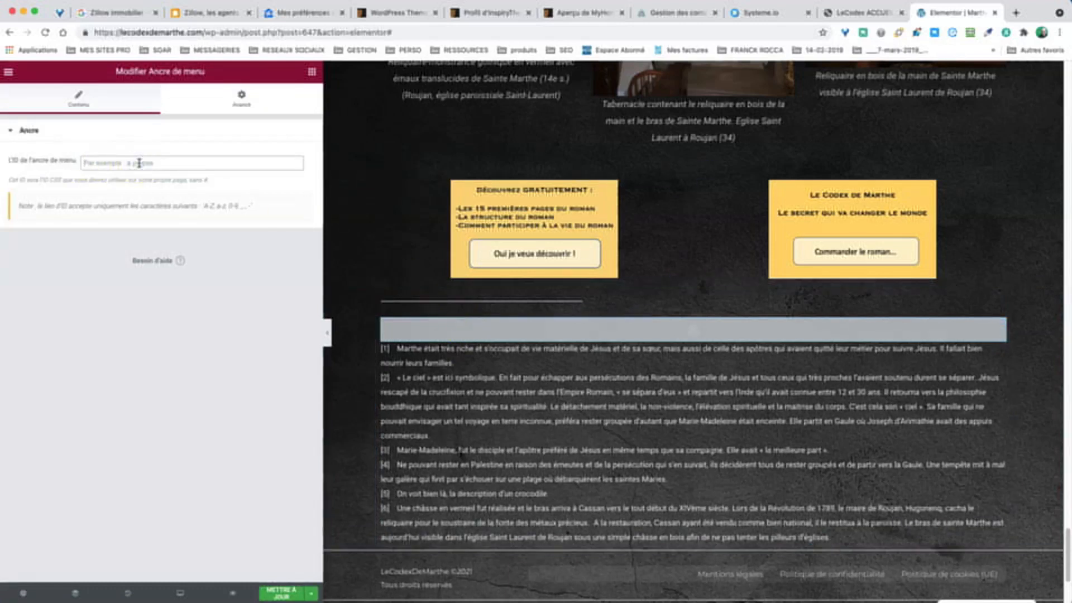
scroll(764, 211, "up", 15)
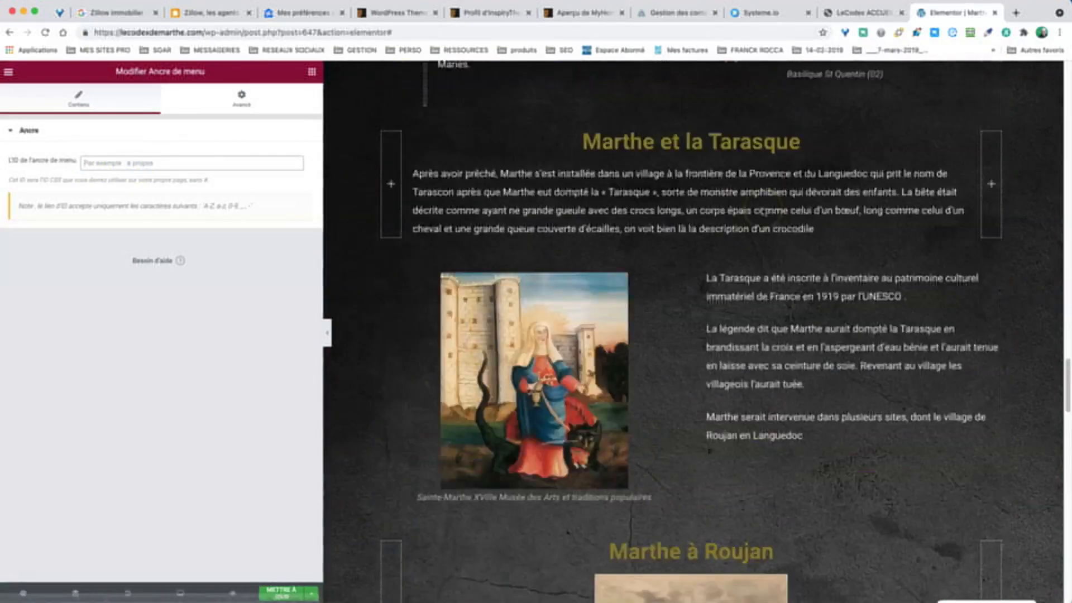
scroll(763, 211, "up", 10)
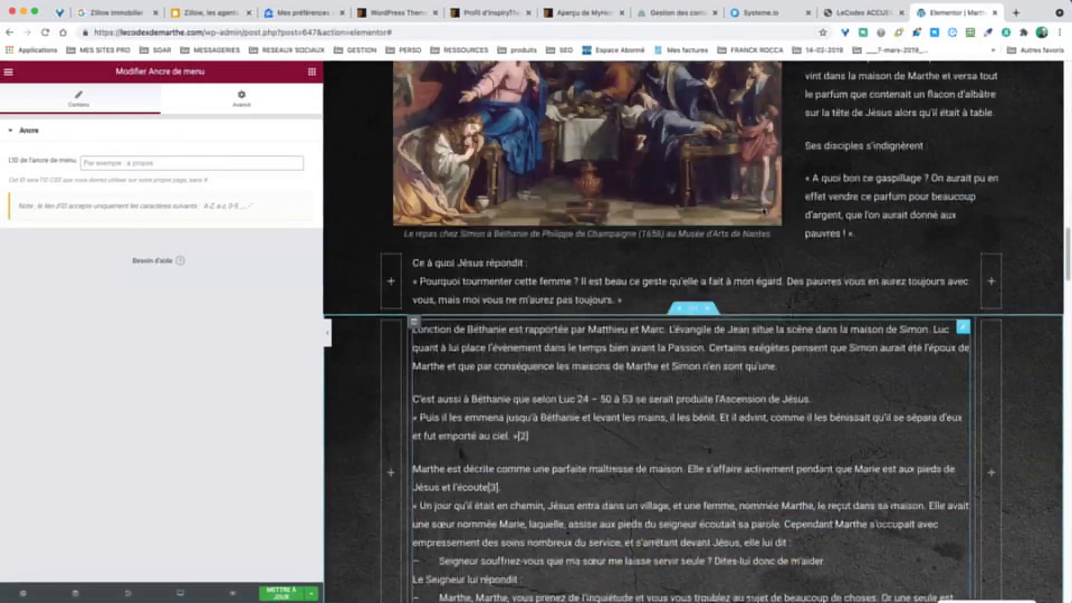
scroll(763, 211, "up", 10)
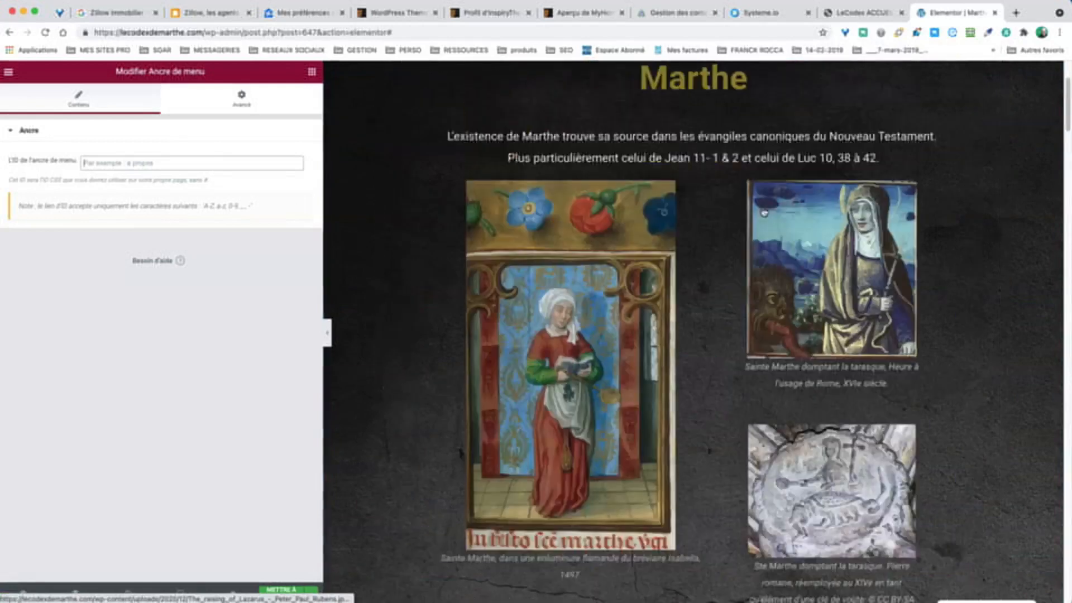
scroll(764, 211, "down", 10)
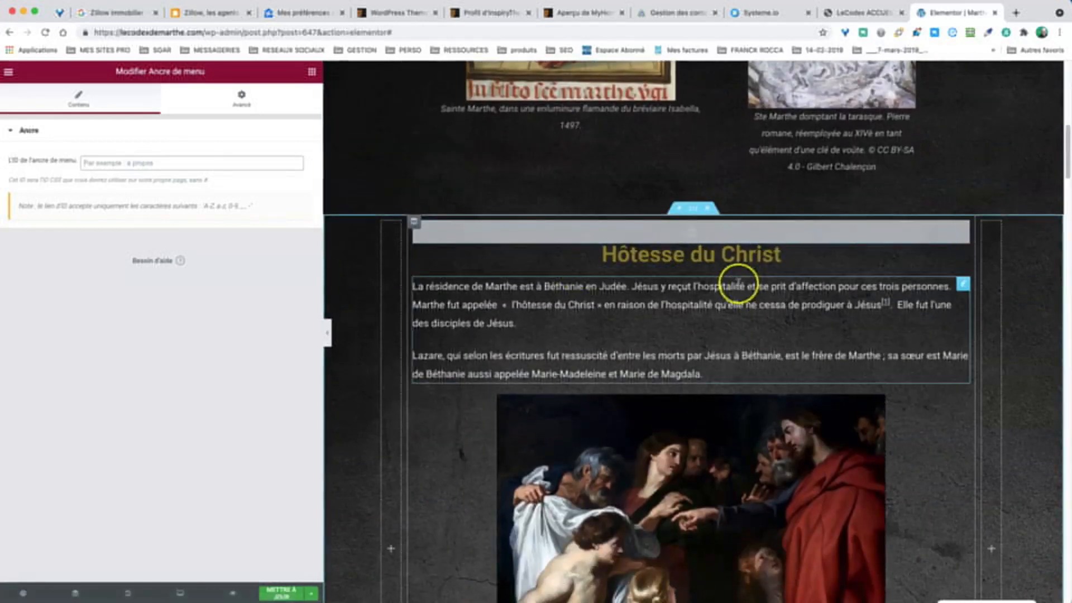
scroll(745, 285, "down", 5)
scroll(477, 181, "down", 3)
left_click(111, 162)
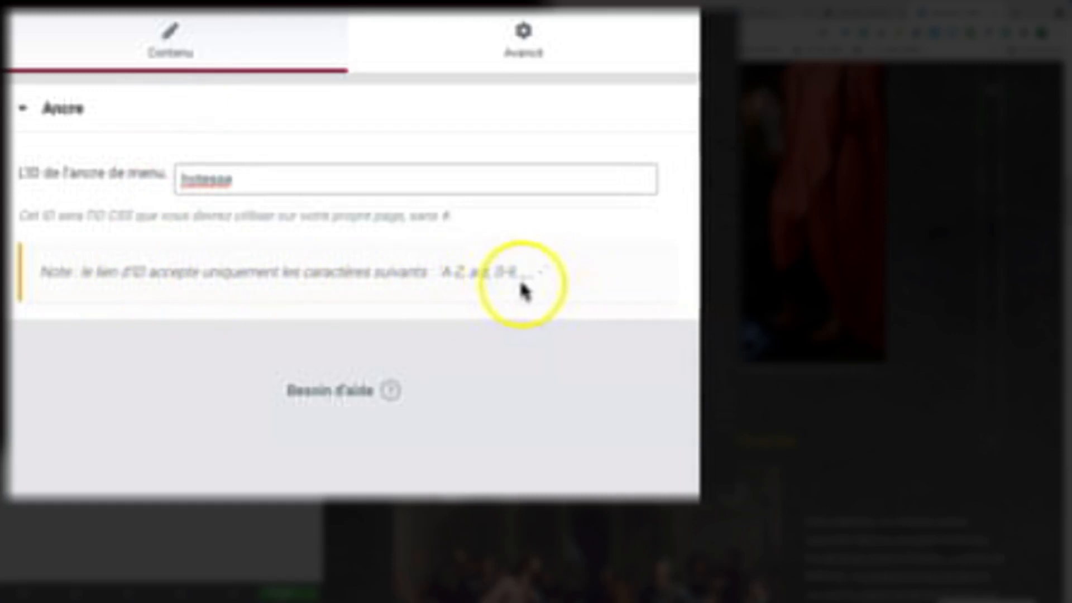
key("BackSpace")
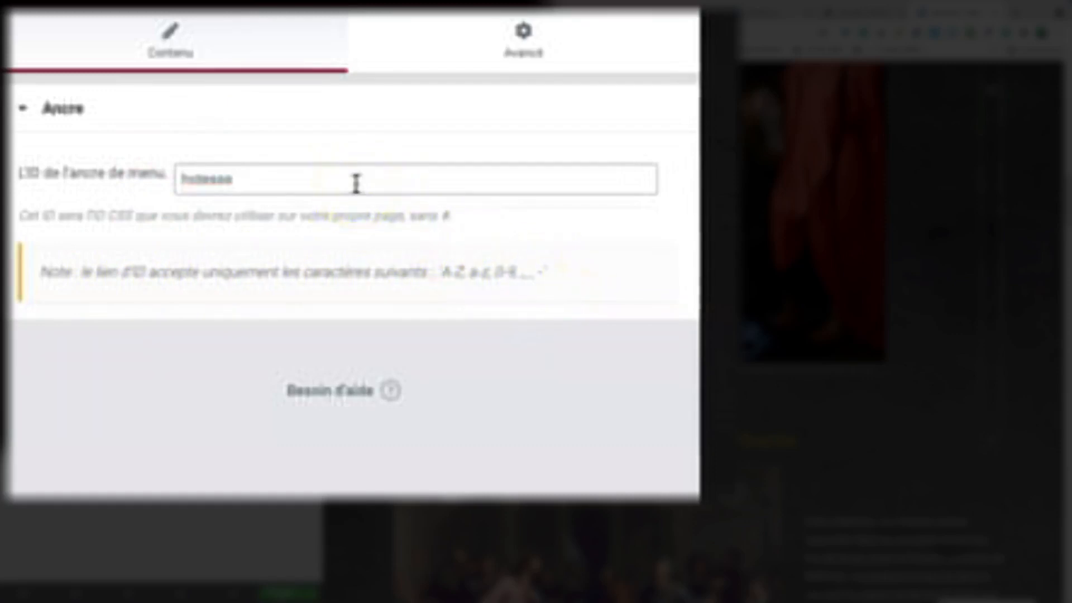
type("-retour")
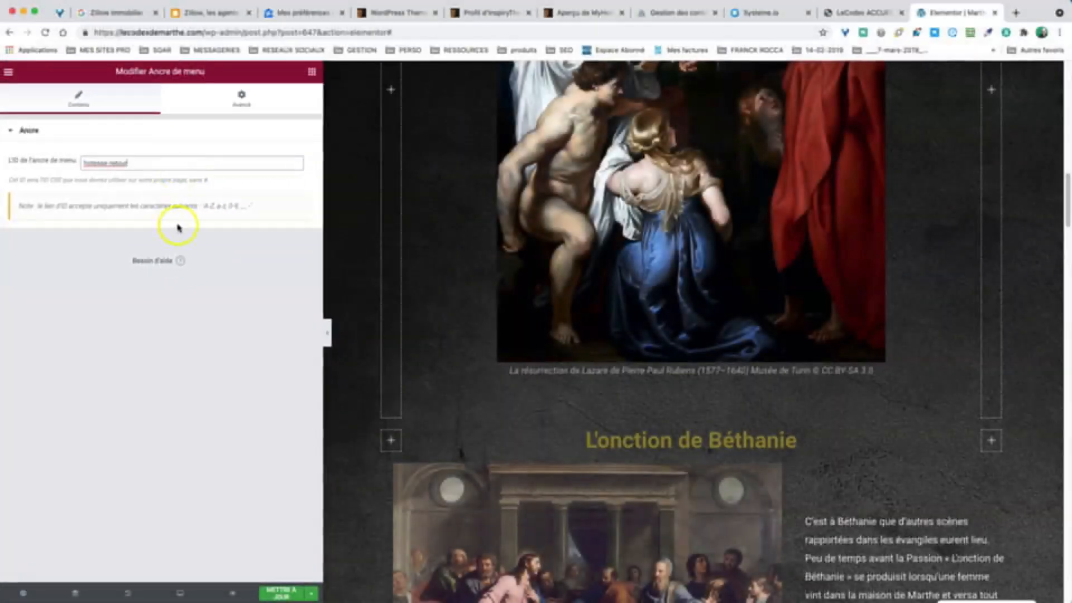
left_click(281, 592)
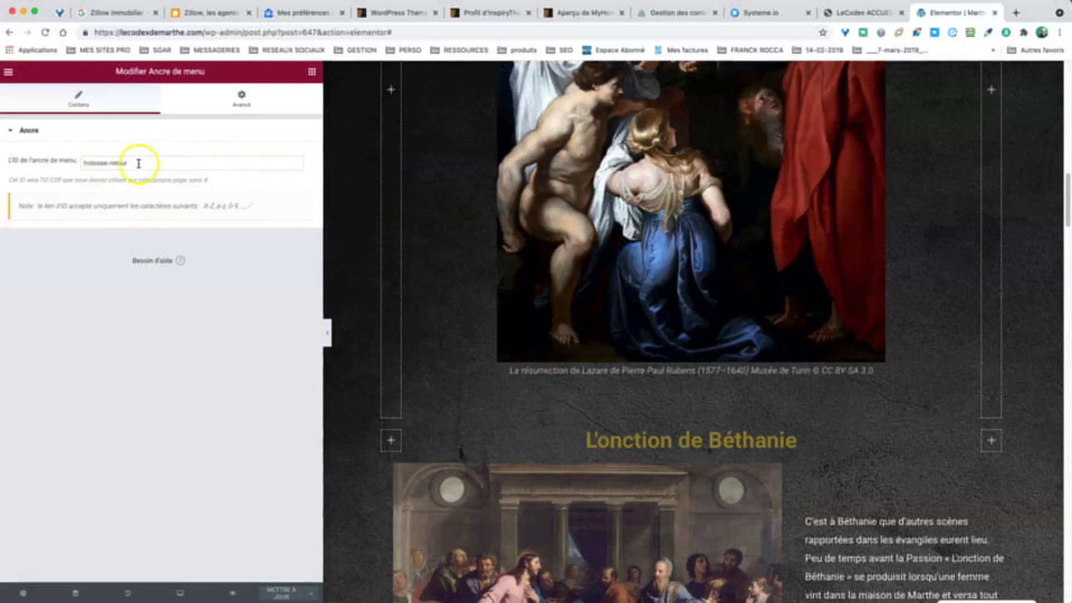
Copy the ID "hotesse-retour" of the menu anchor above the footnotes
left_click_drag(138, 163, 98, 164)
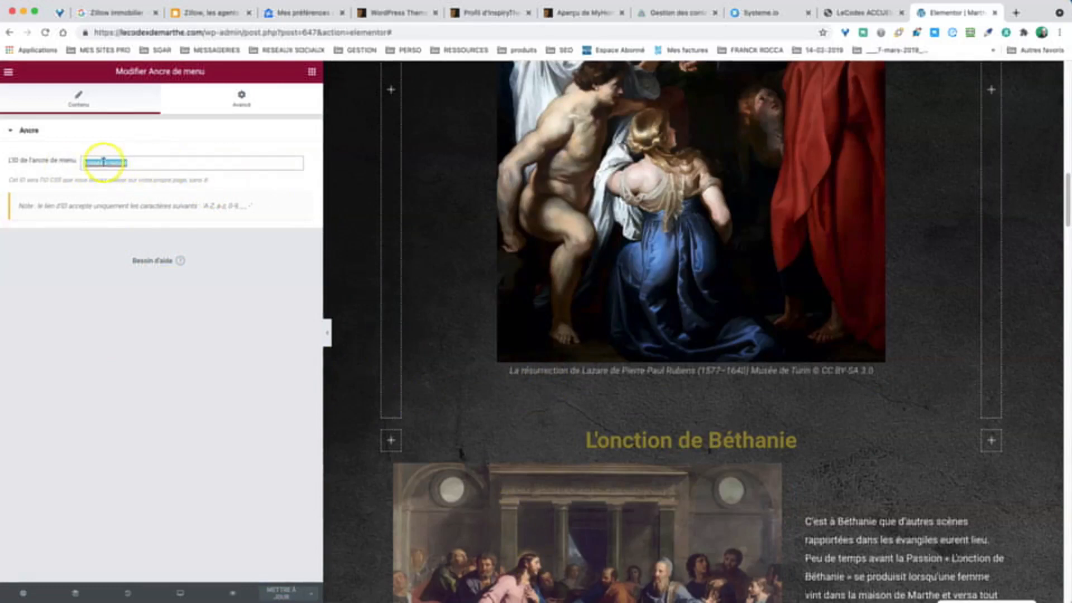
right_click(101, 163)
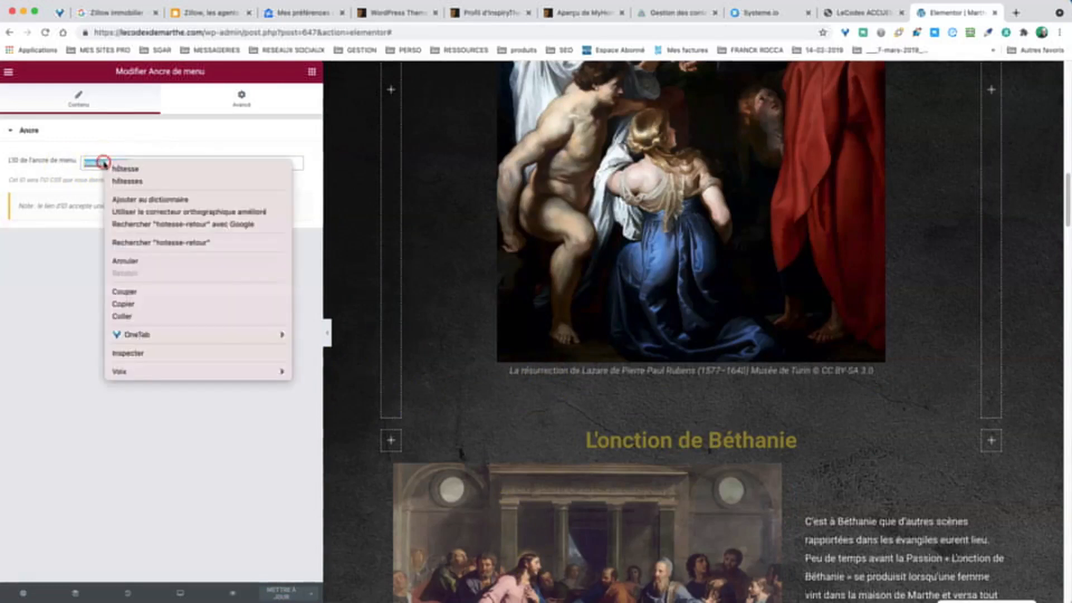
left_click(144, 305)
Edit the link of footnote marker [1] in the Hôtesse du Christ text, pasting the copied ID after # to make #hotesse-retour
scroll(857, 218, "up", 2)
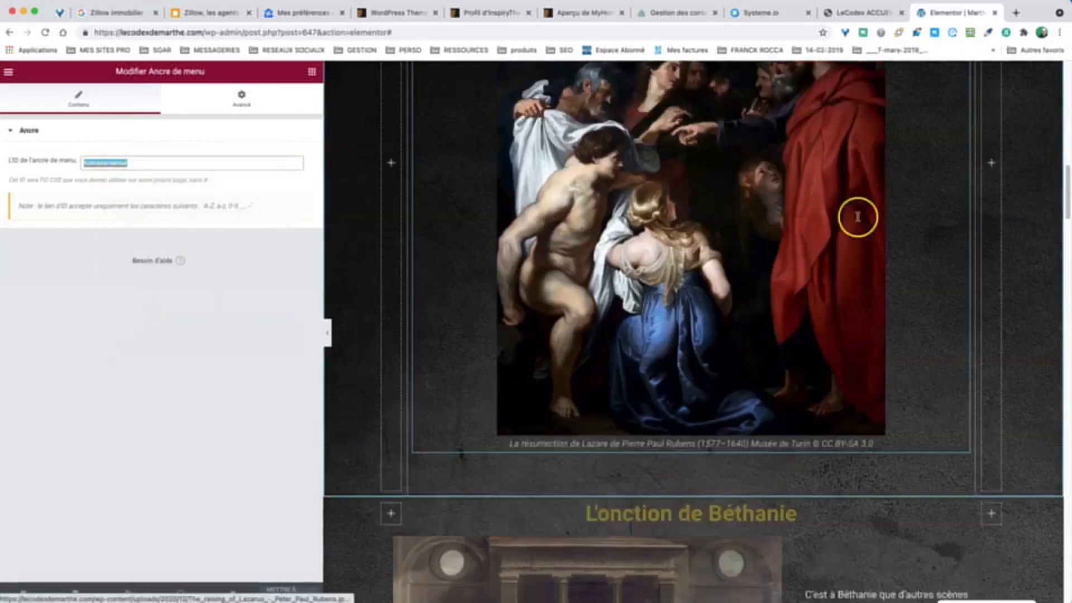
scroll(858, 217, "up", 15)
scroll(857, 221, "down", 3)
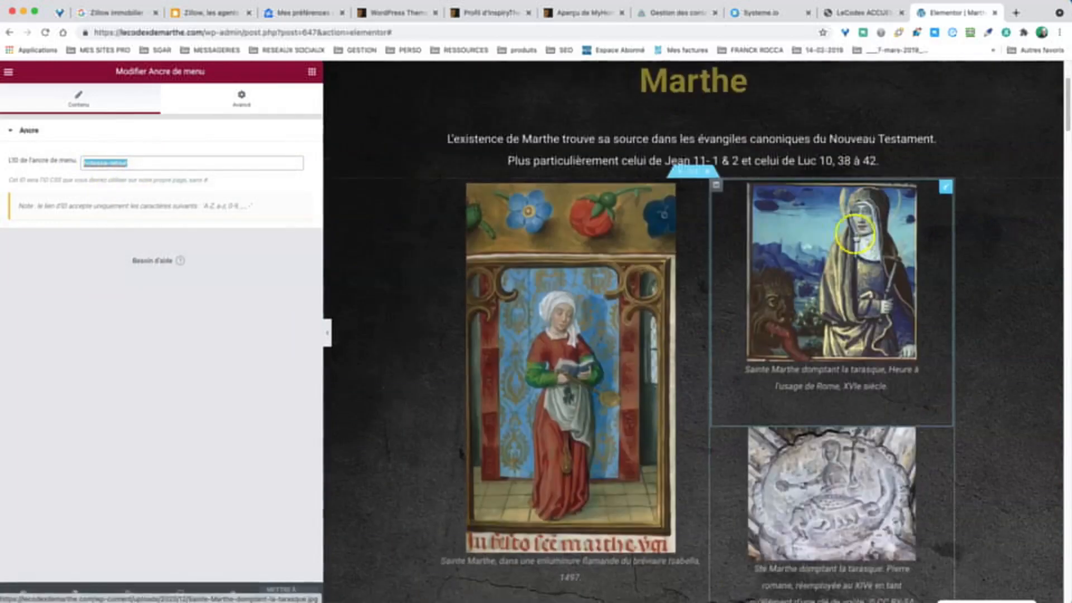
scroll(855, 234, "down", 10)
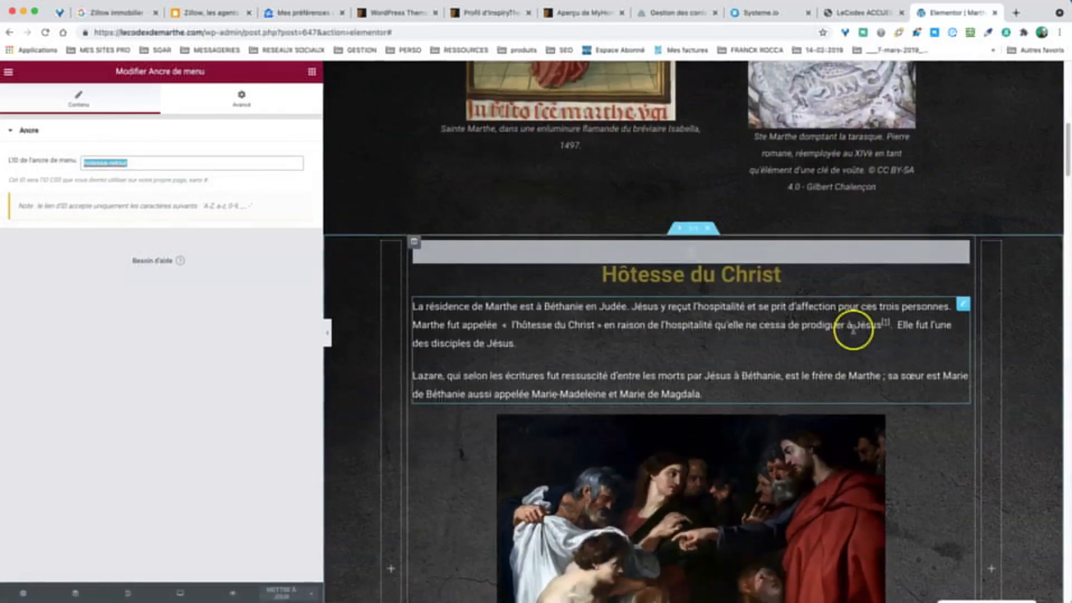
left_click(853, 330)
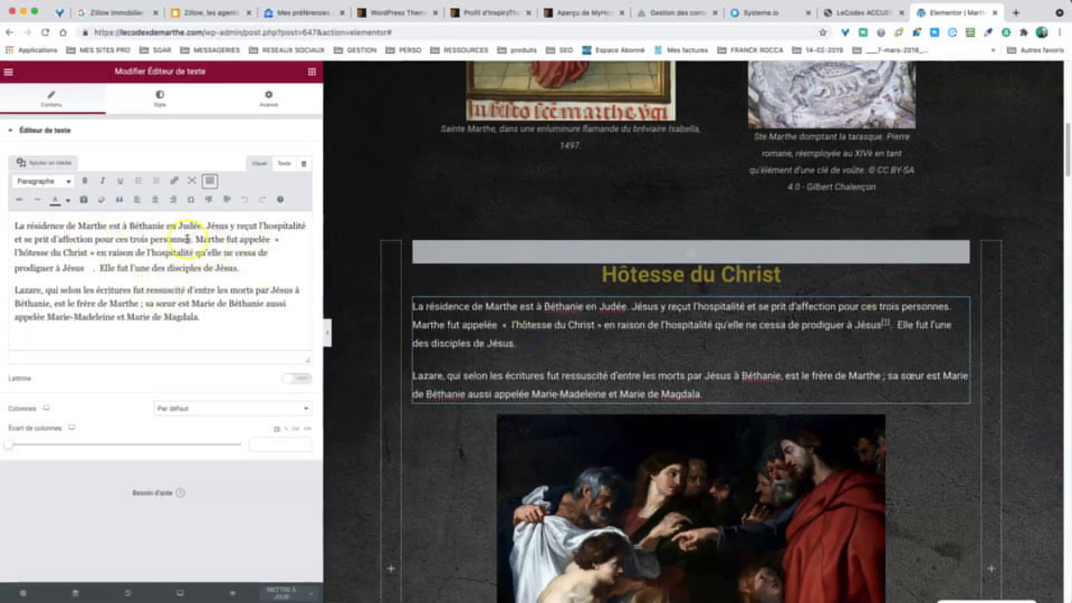
left_click(90, 268)
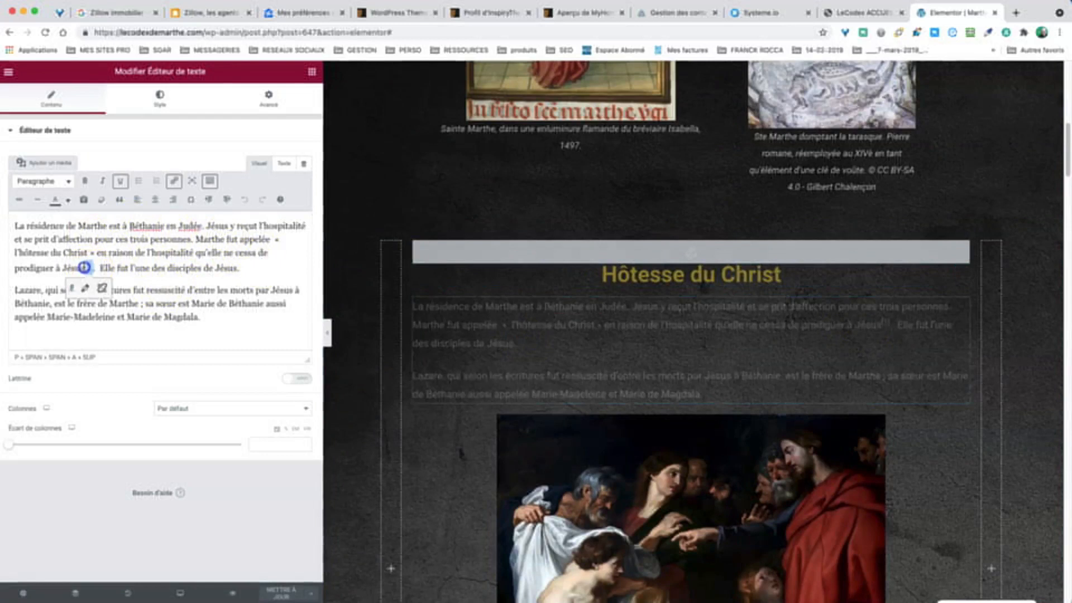
left_click(85, 288)
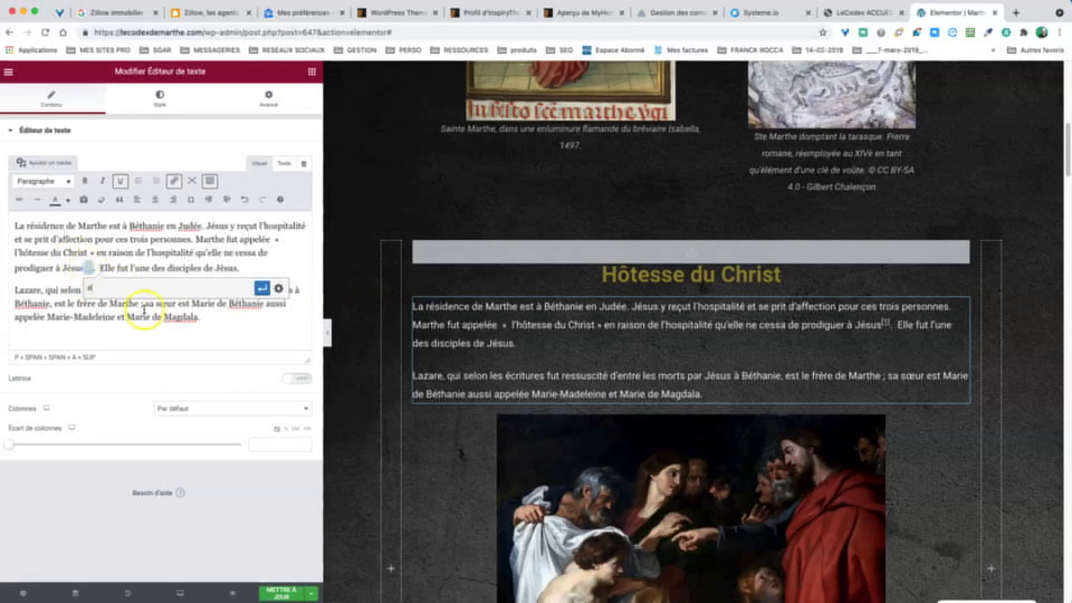
right_click(109, 288)
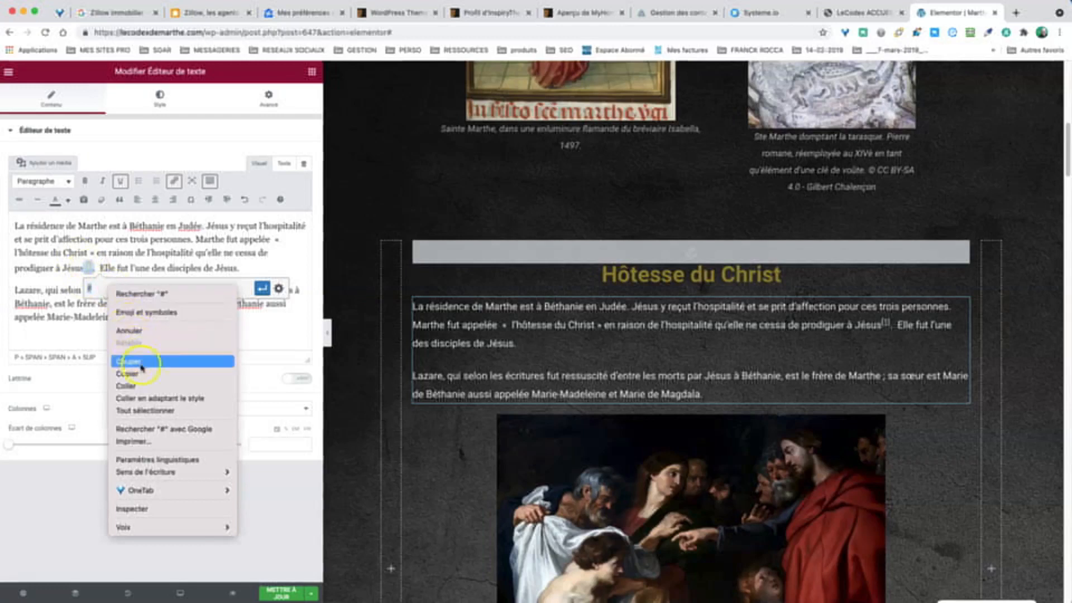
left_click(97, 288)
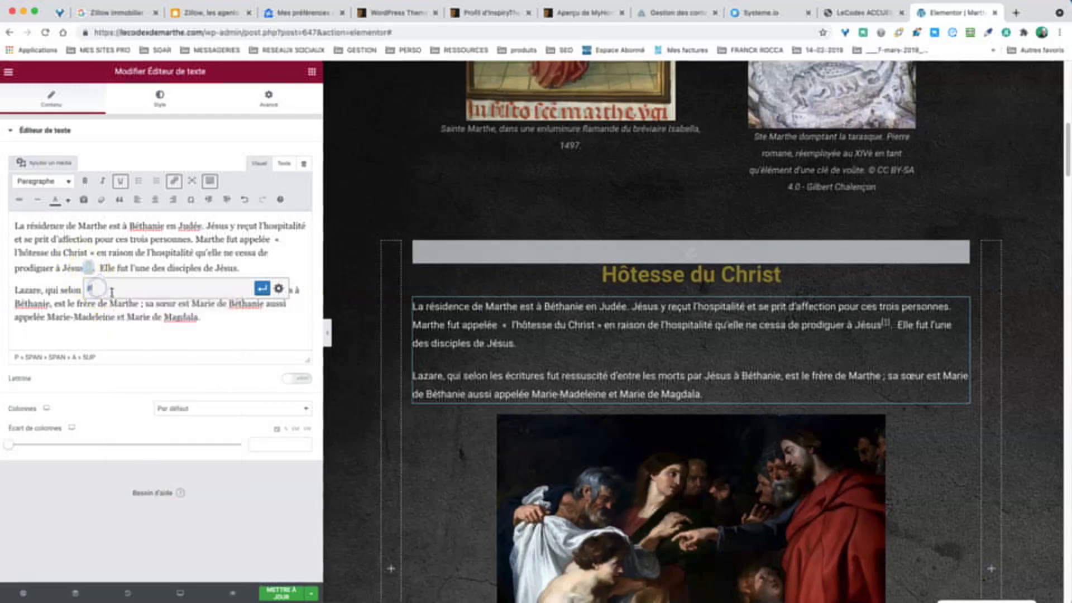
right_click(103, 288)
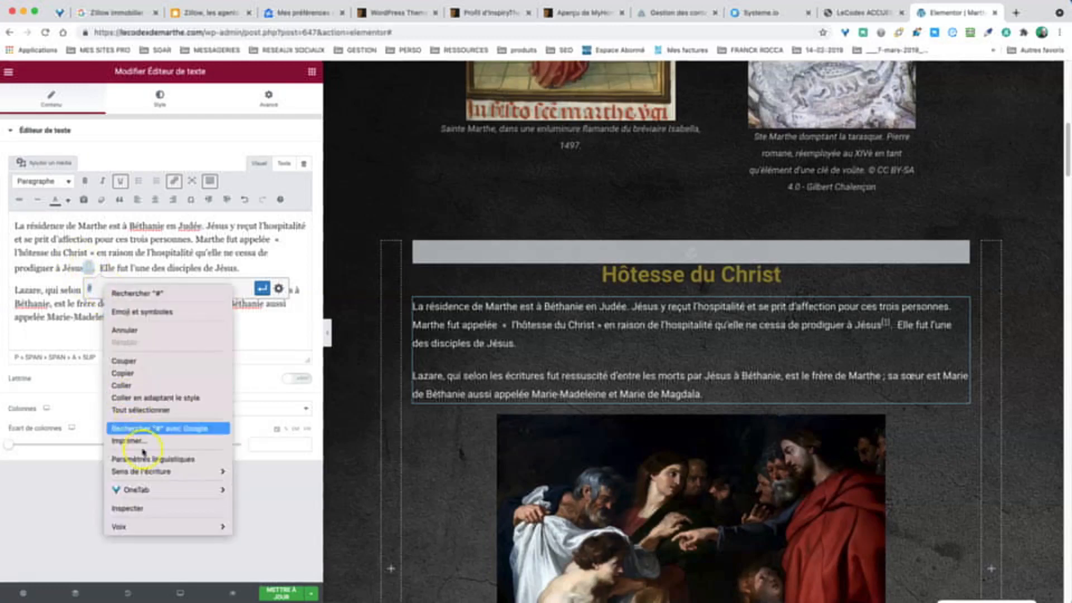
left_click(144, 386)
left_click(85, 289)
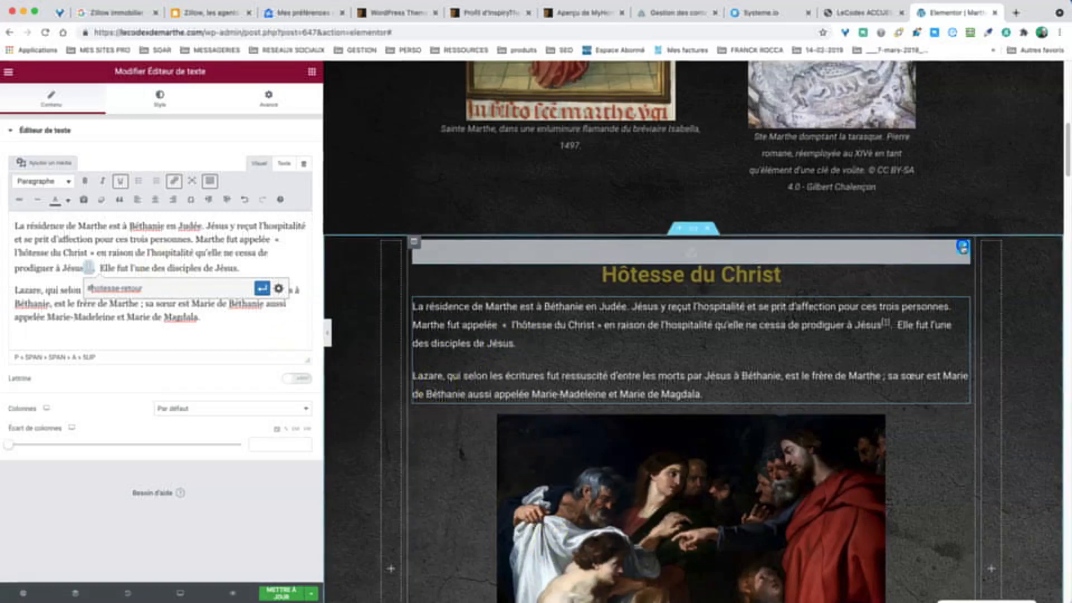
Set the ID of the menu anchor above the Hôtesse du Christ heading to "hotesse_retour" and update the page
left_click(962, 247)
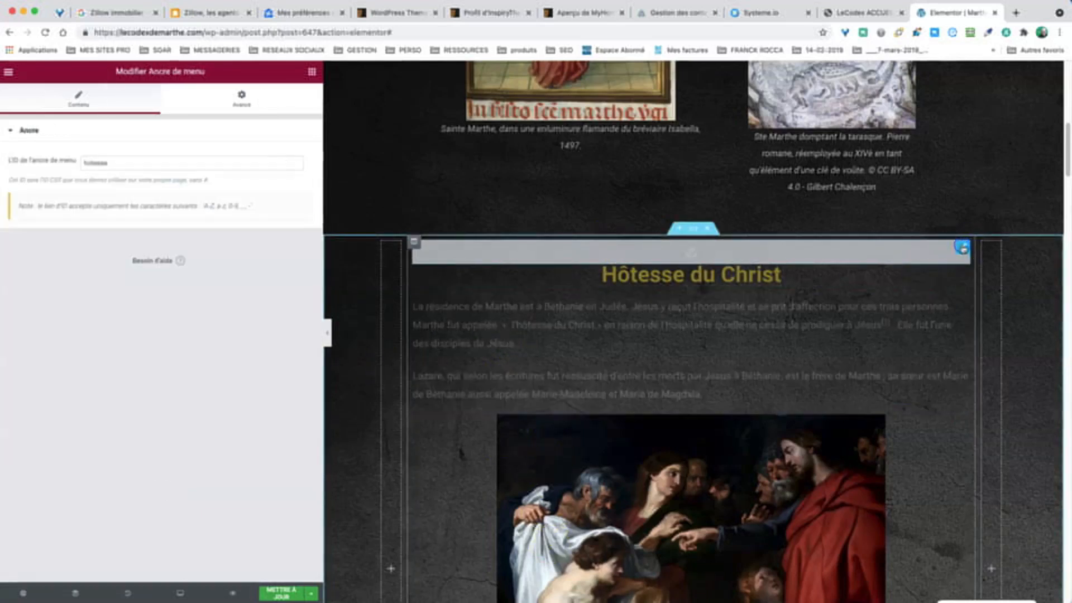
double_click(151, 161)
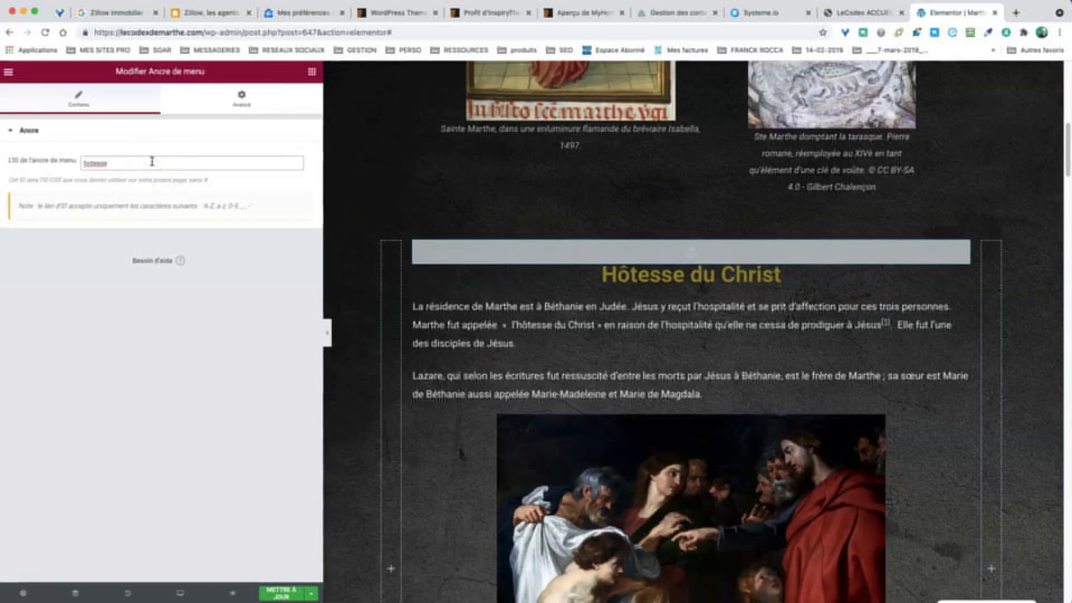
type("_")
type("ur")
left_click(280, 591)
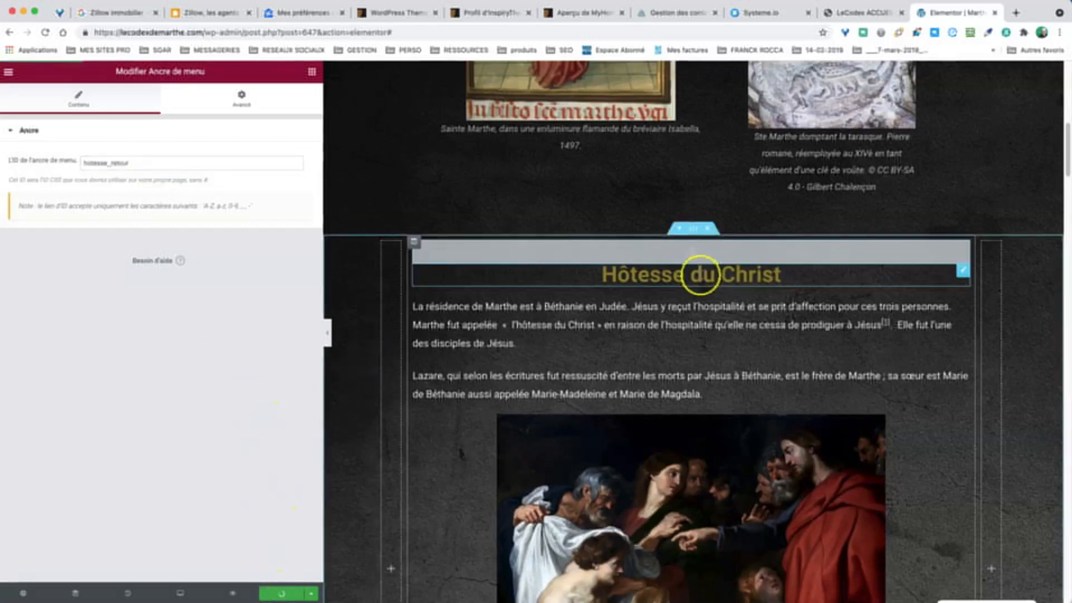
Shorten the ID of the menu anchor above the footnote list to "hotesse" and update the page
scroll(731, 318, "down", 15)
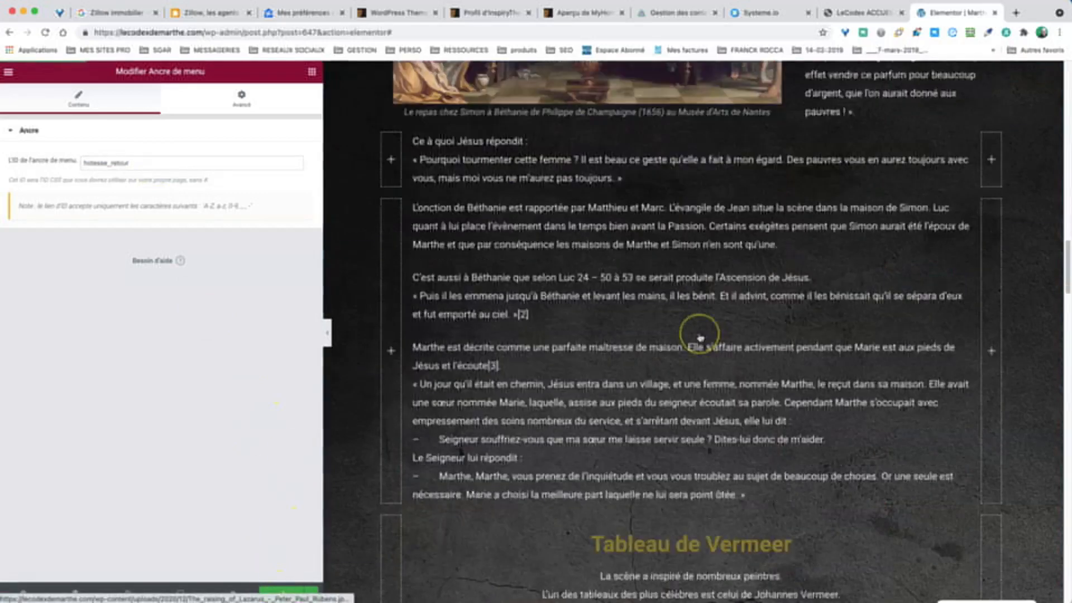
scroll(700, 337, "down", 20)
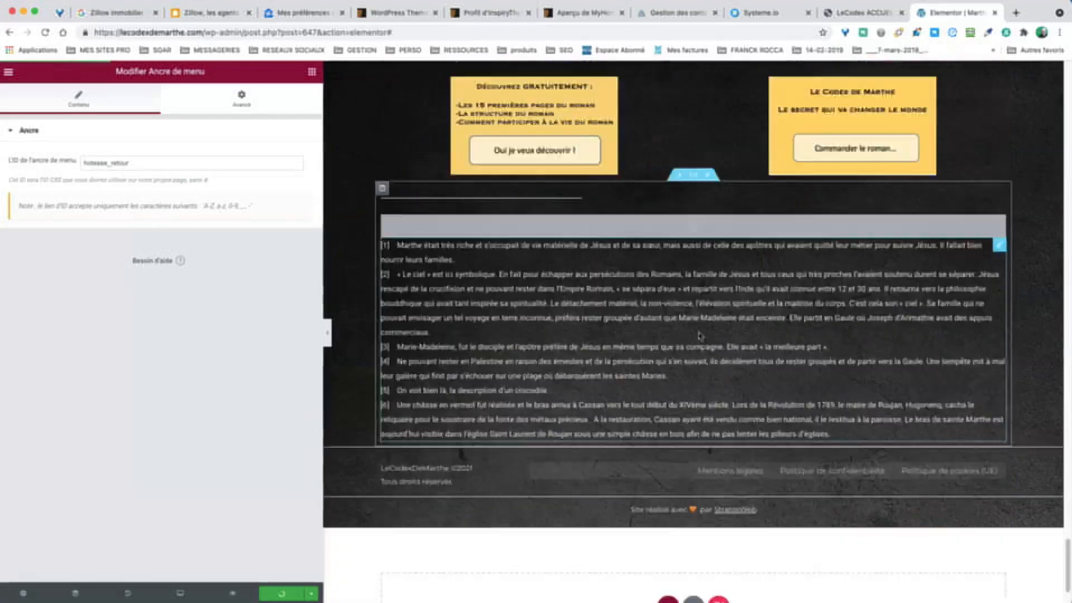
scroll(700, 336, "down", 3)
scroll(574, 156, "up", 1)
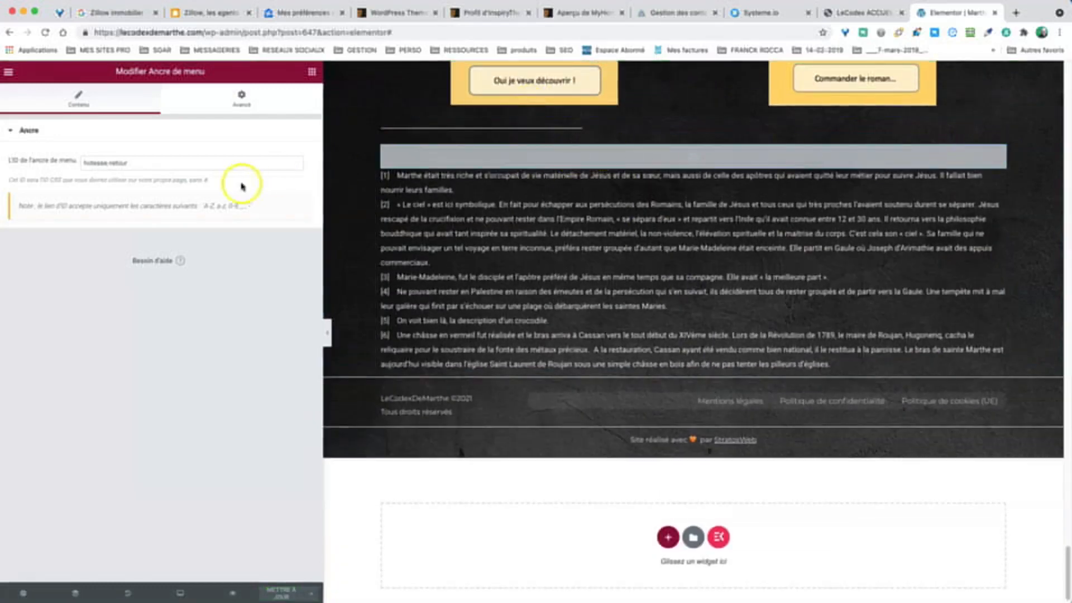
left_click(120, 163)
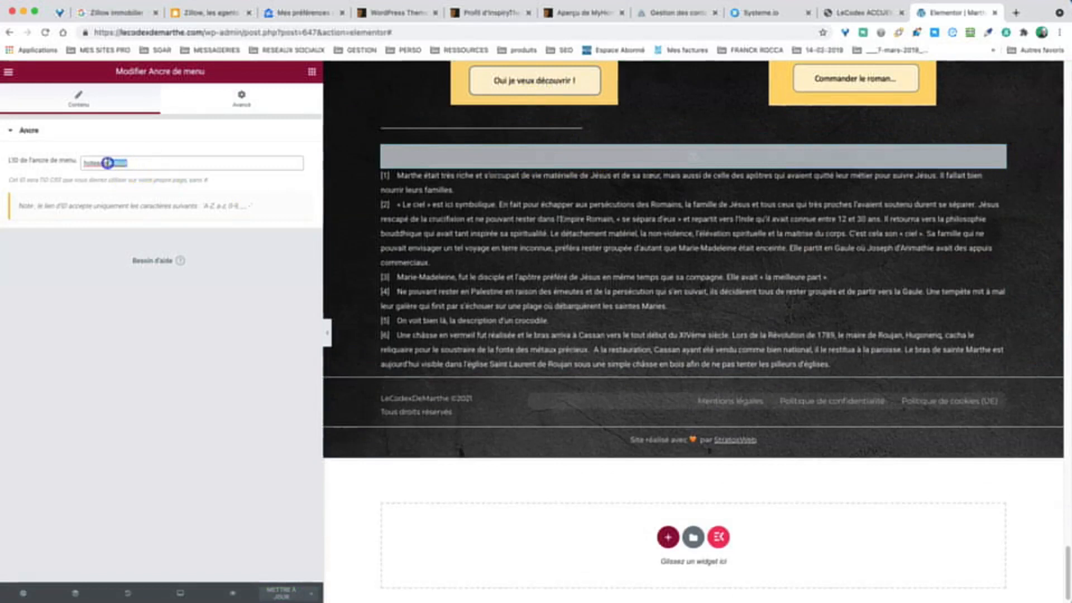
key("BackSpace")
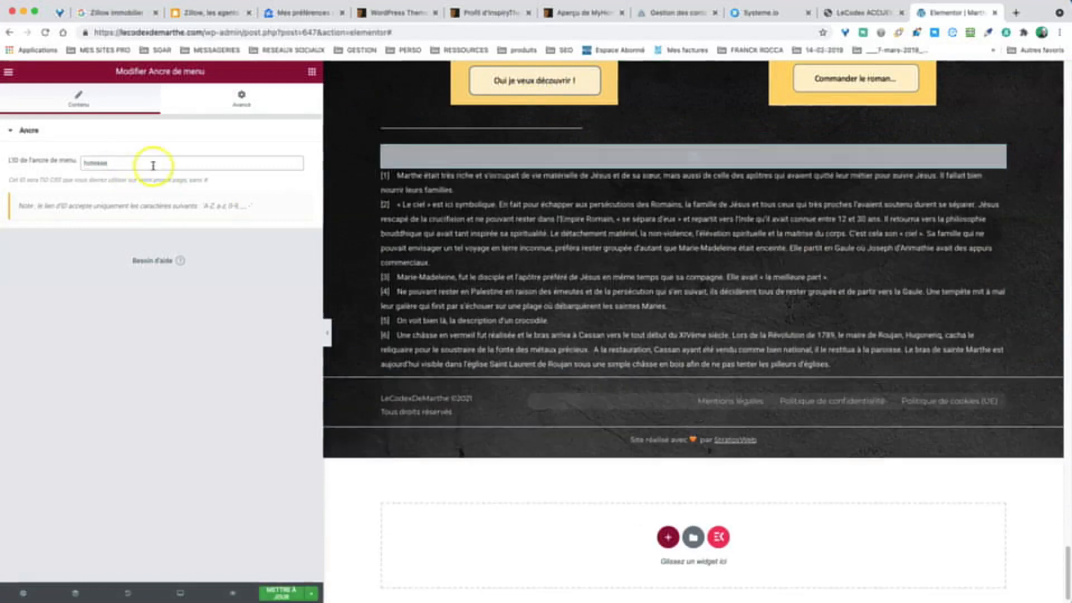
left_click(282, 593)
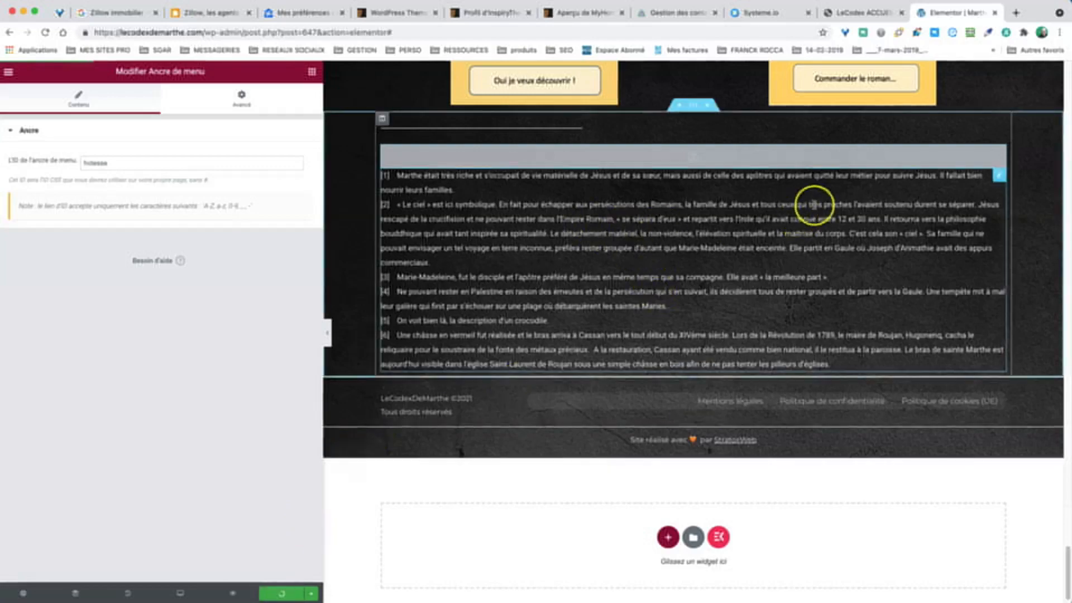
Change the link of footnote marker [1] in the Hôtesse du Christ text to #hotesse and apply it
scroll(821, 212, "up", 10)
scroll(821, 211, "up", 15)
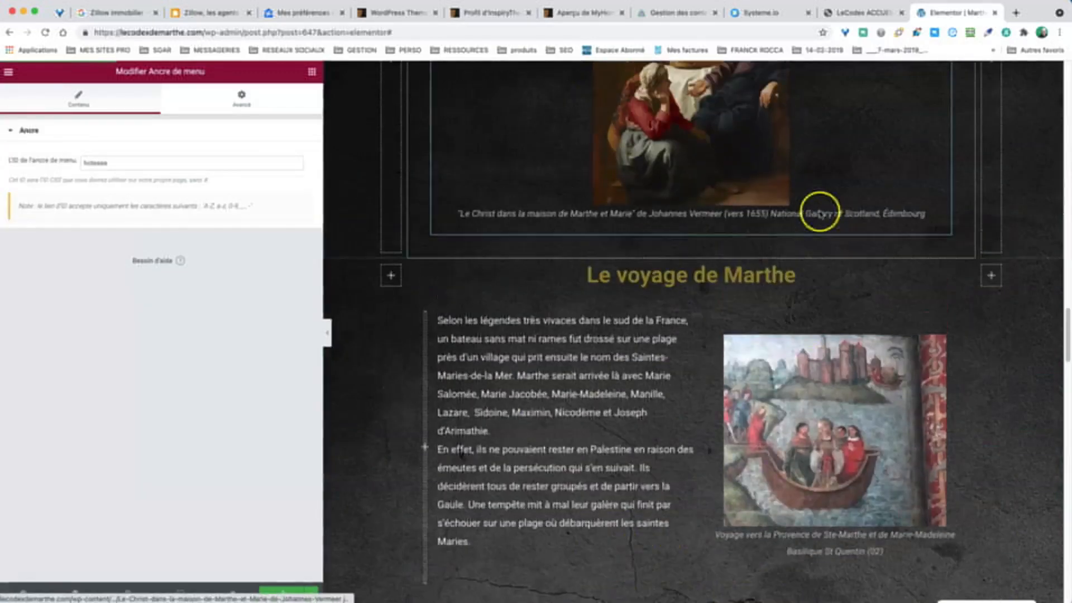
scroll(821, 211, "up", 15)
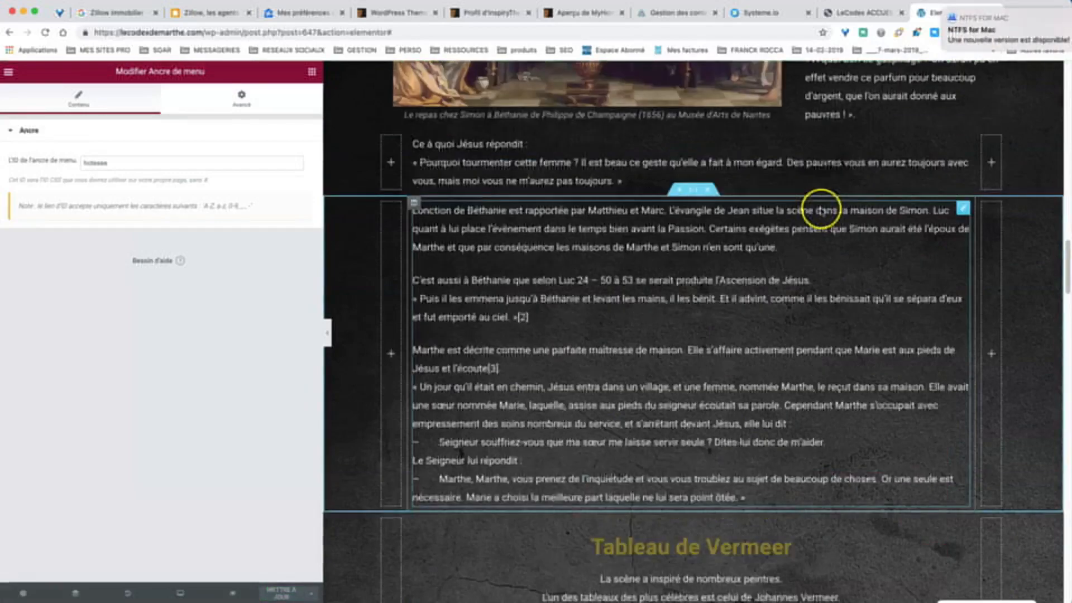
scroll(821, 212, "up", 10)
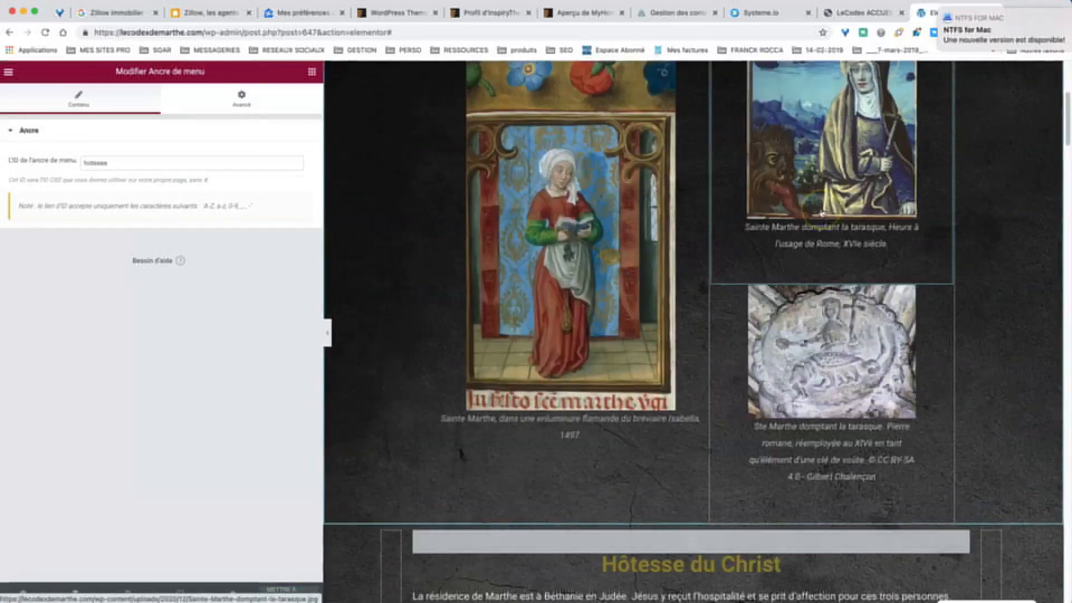
scroll(822, 212, "down", 5)
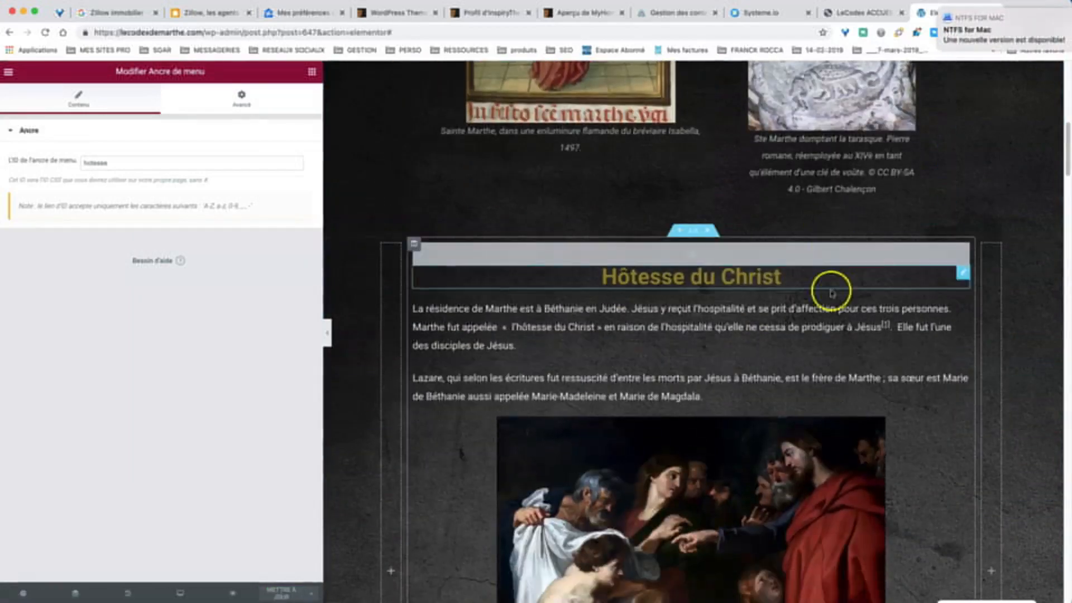
left_click(790, 330)
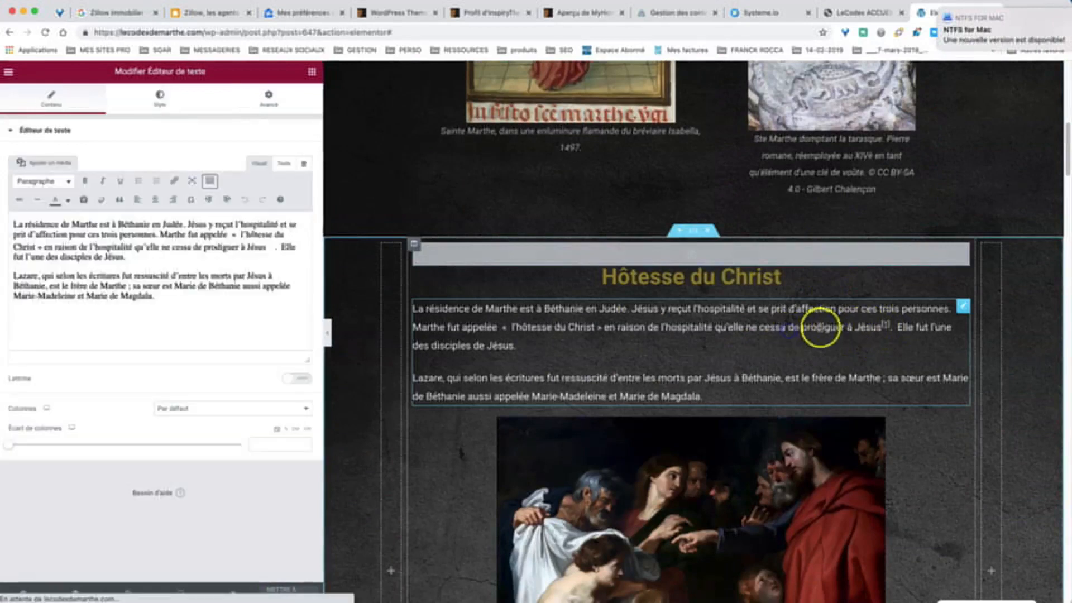
left_click(962, 328)
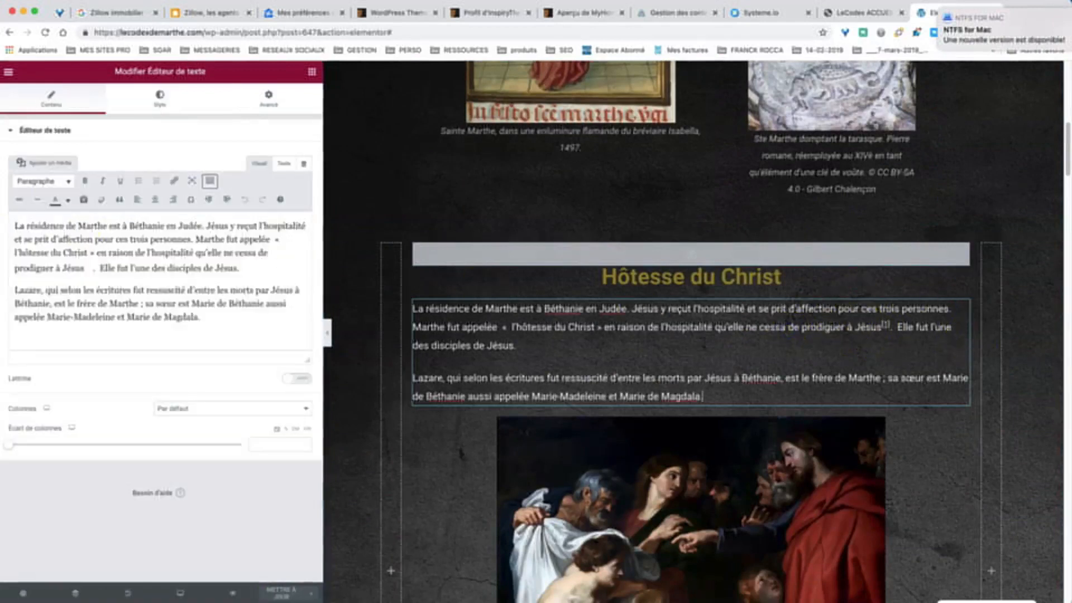
left_click(90, 268)
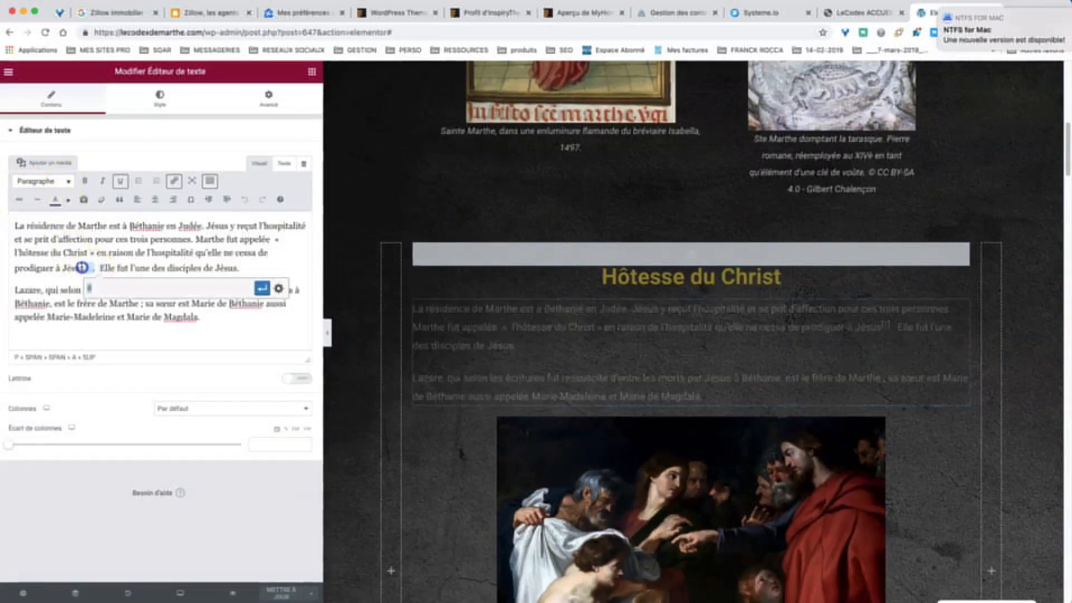
left_click(82, 268)
left_click(82, 268)
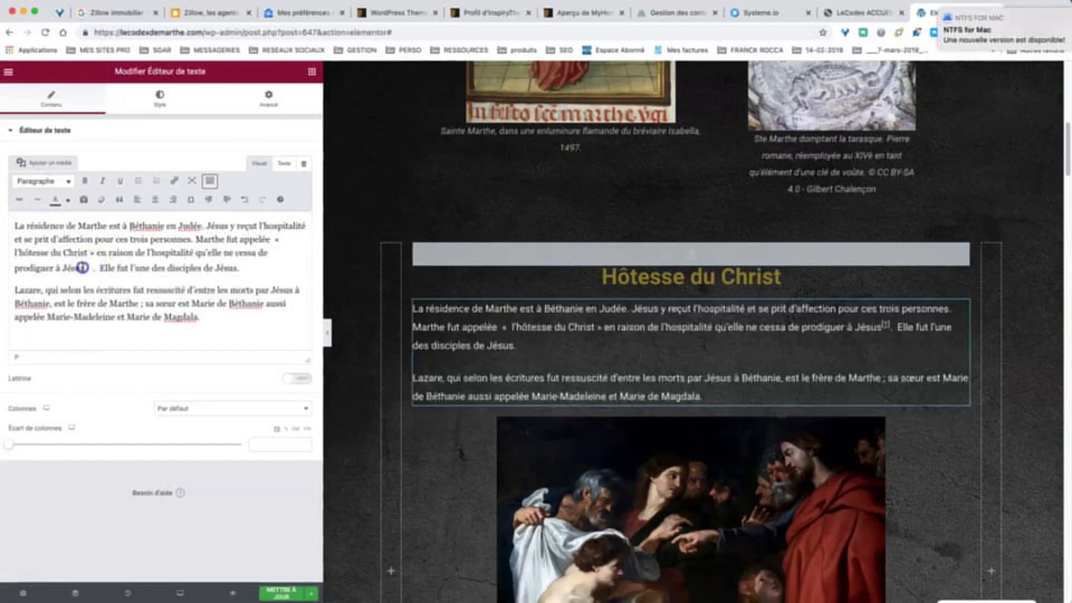
left_click(89, 268)
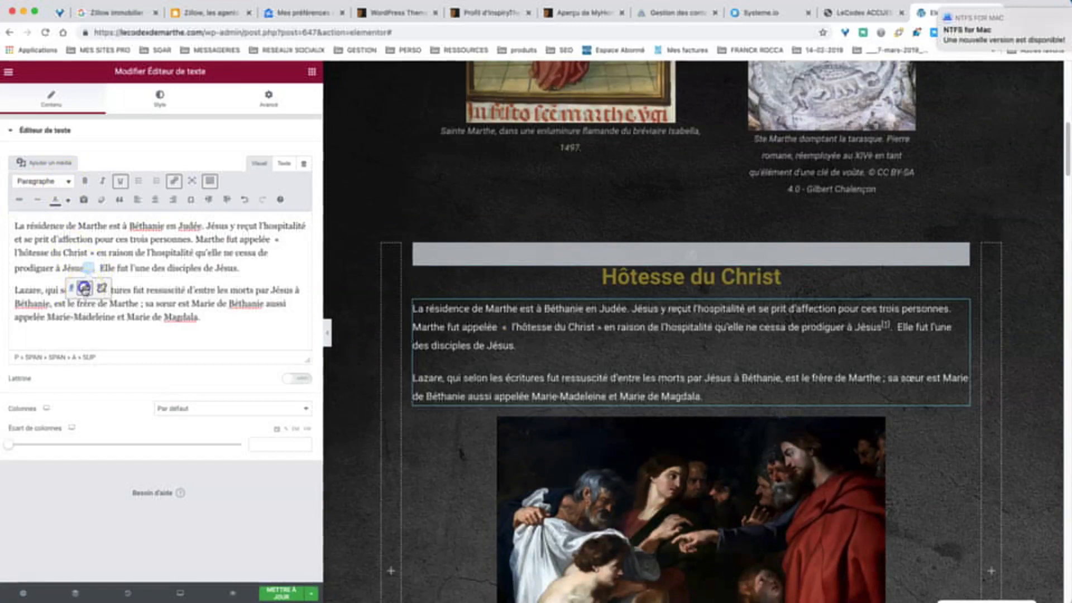
left_click(85, 288)
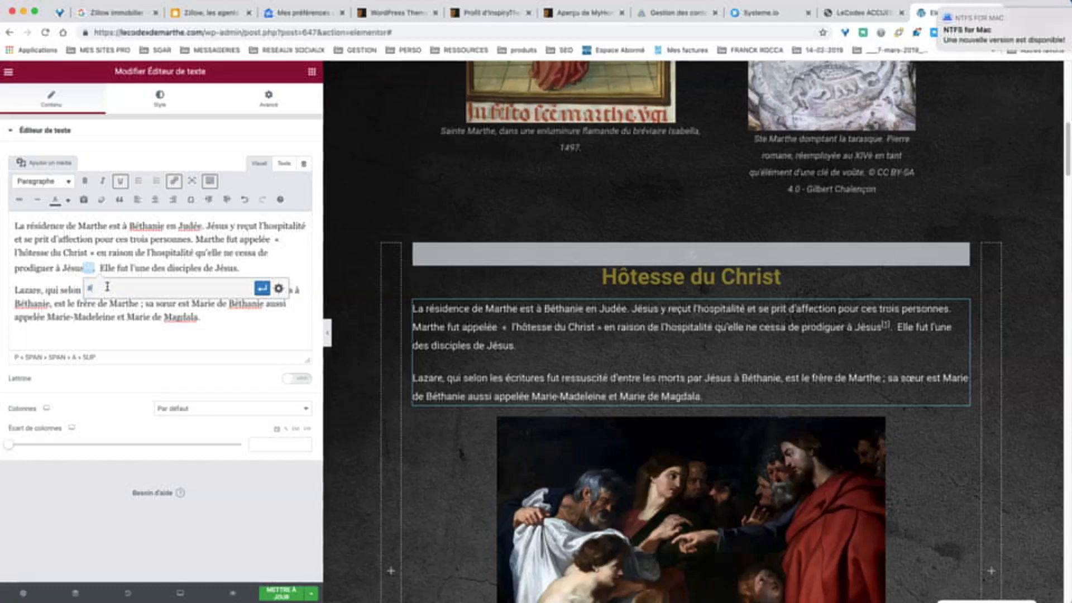
left_click(19, 577)
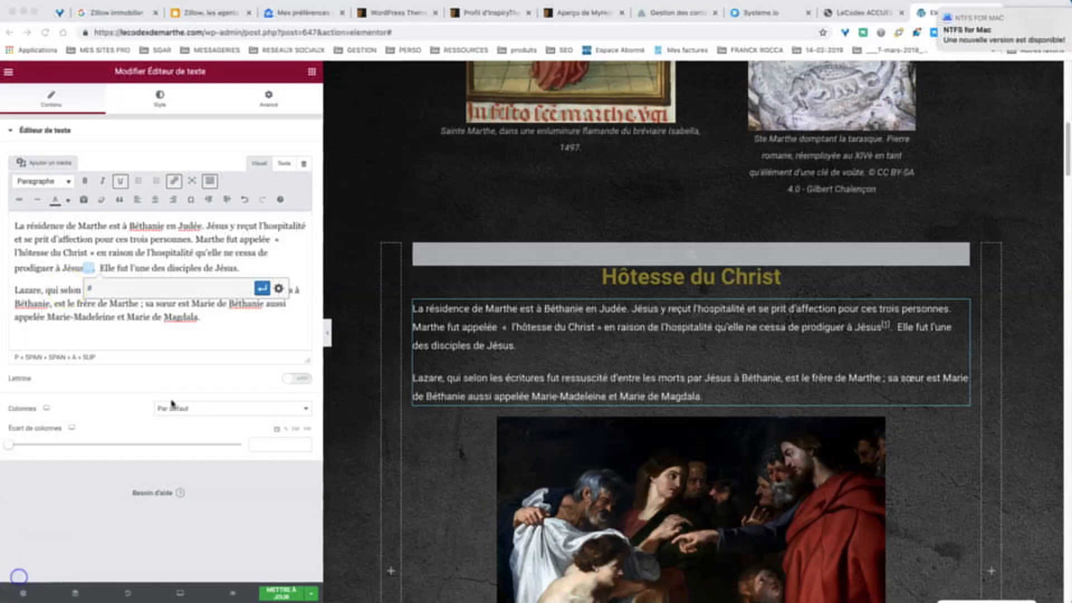
left_click(101, 289)
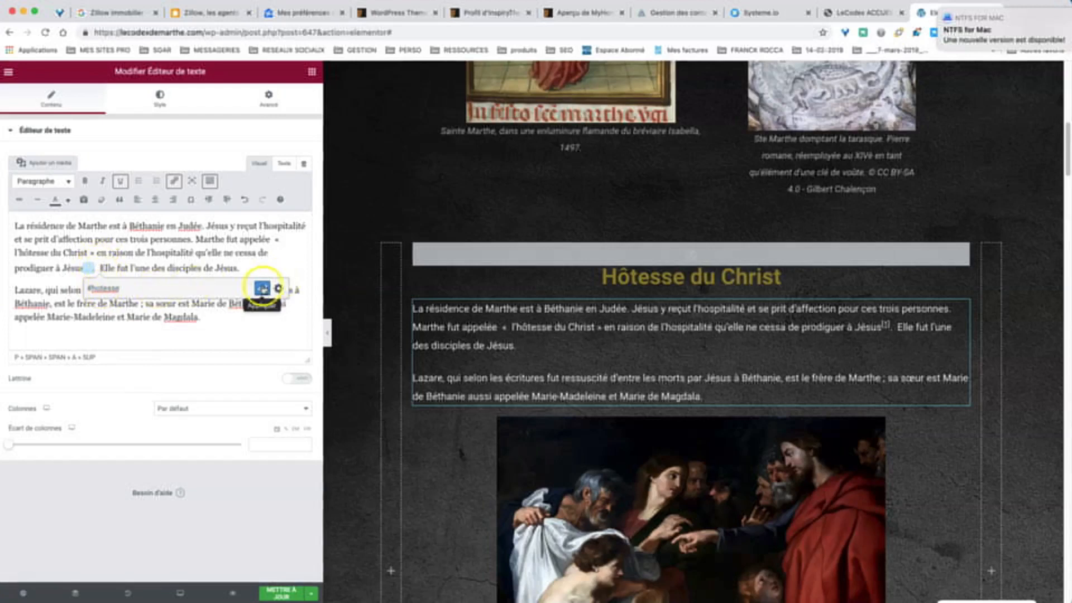
left_click(261, 288)
left_click(176, 268)
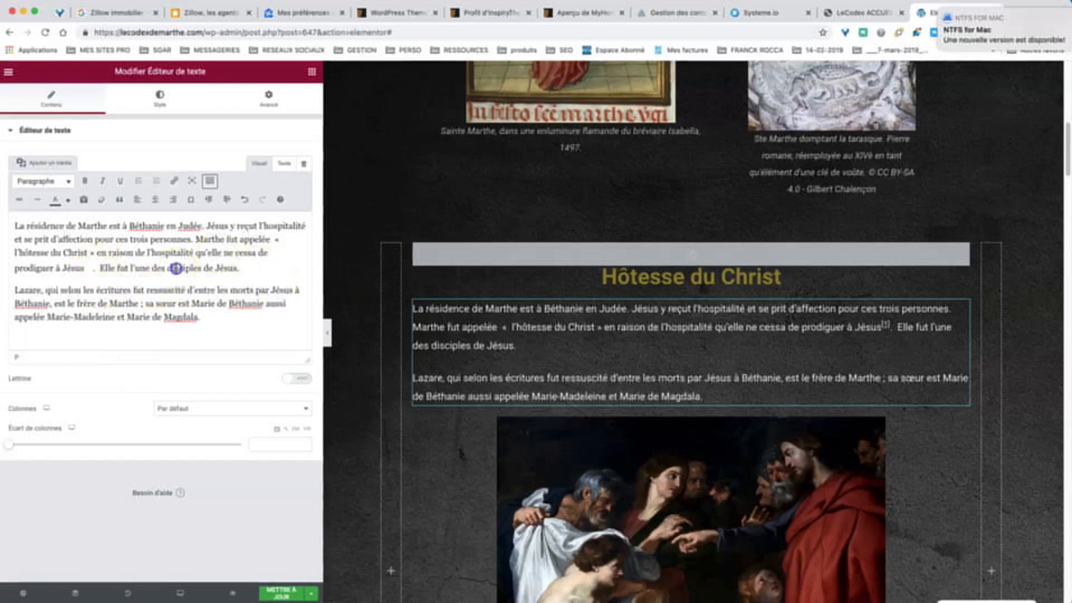
Add the word "RETOUR..." at the end of footnote [1] in the footnote list at the end of the page
scroll(647, 413, "down", 15)
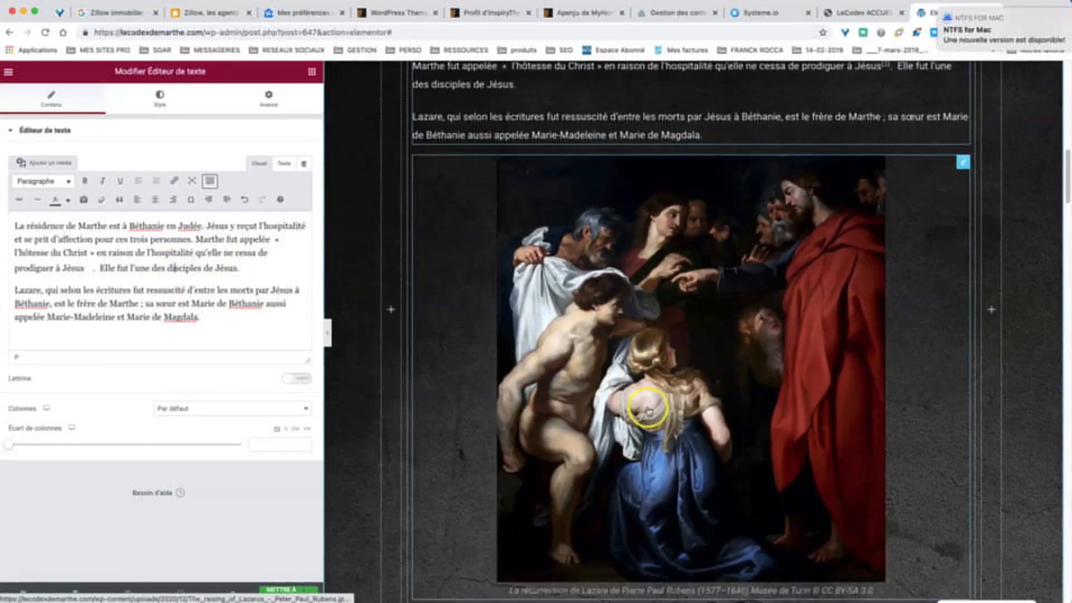
scroll(648, 402, "down", 20)
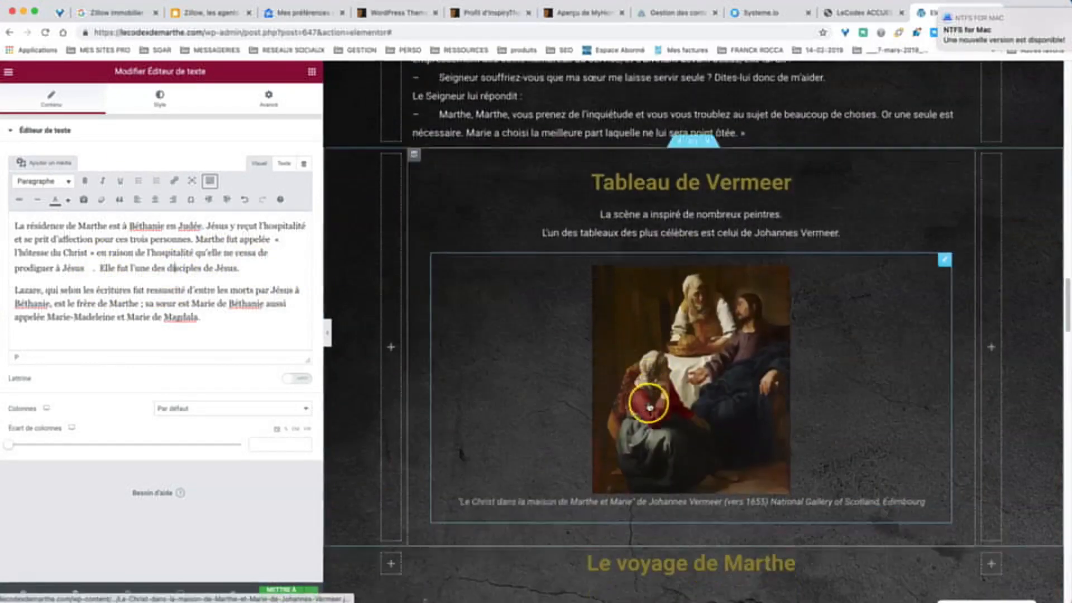
scroll(650, 406, "down", 20)
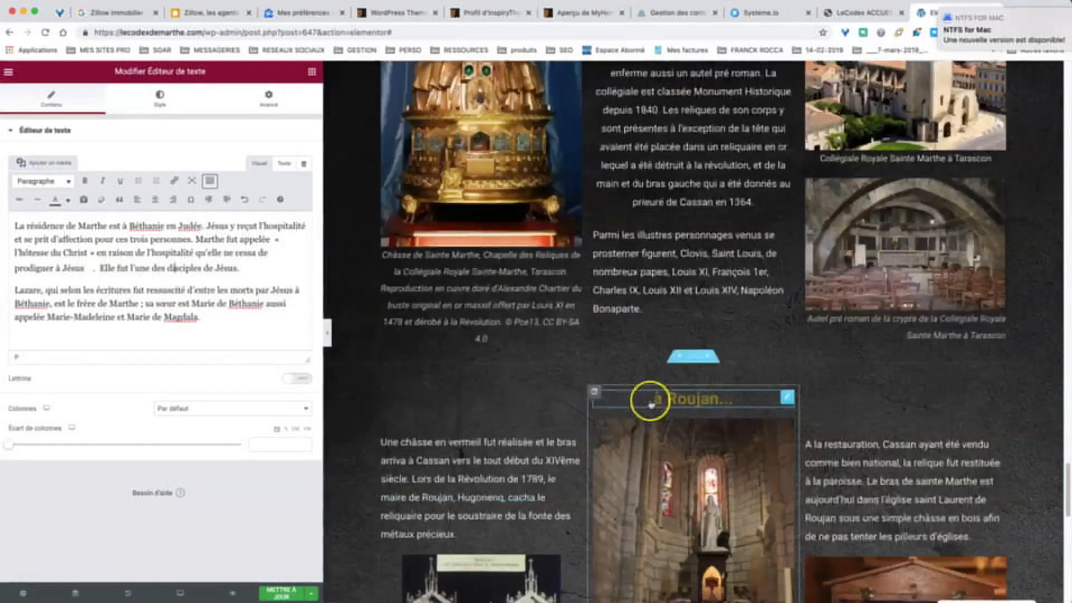
scroll(646, 397, "down", 5)
scroll(642, 441, "up", 3)
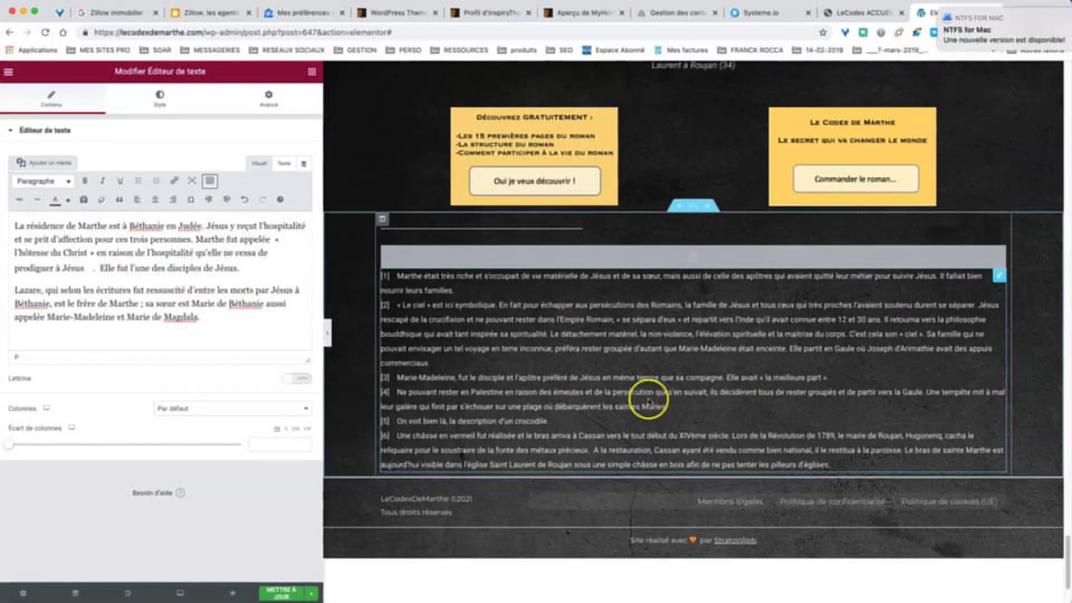
left_click(463, 291)
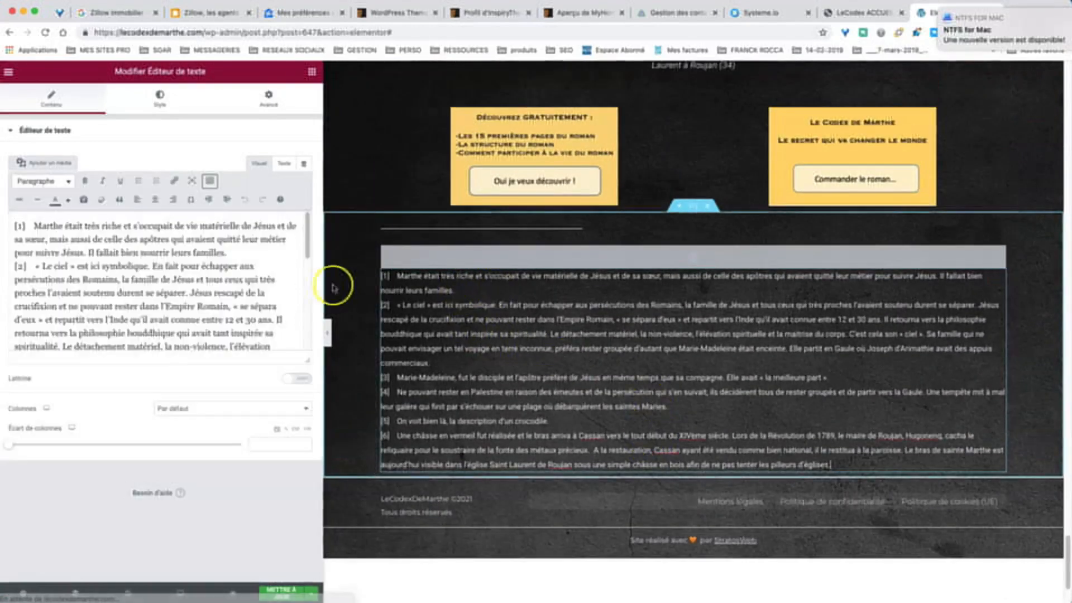
scroll(248, 310, "down", 3)
left_click(248, 310)
scroll(248, 310, "down", 5)
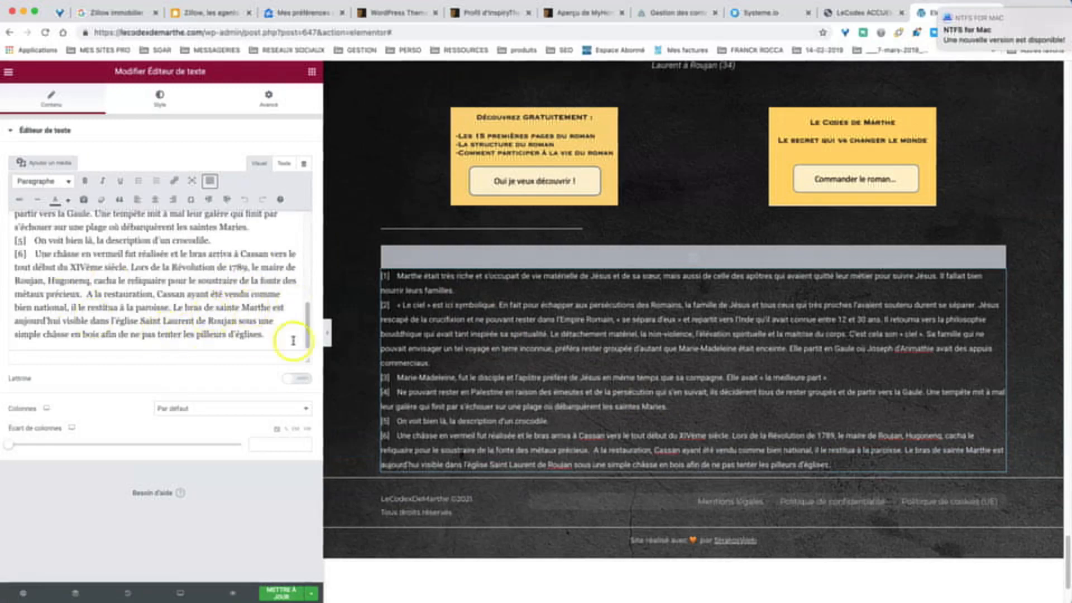
scroll(212, 282, "up", 10)
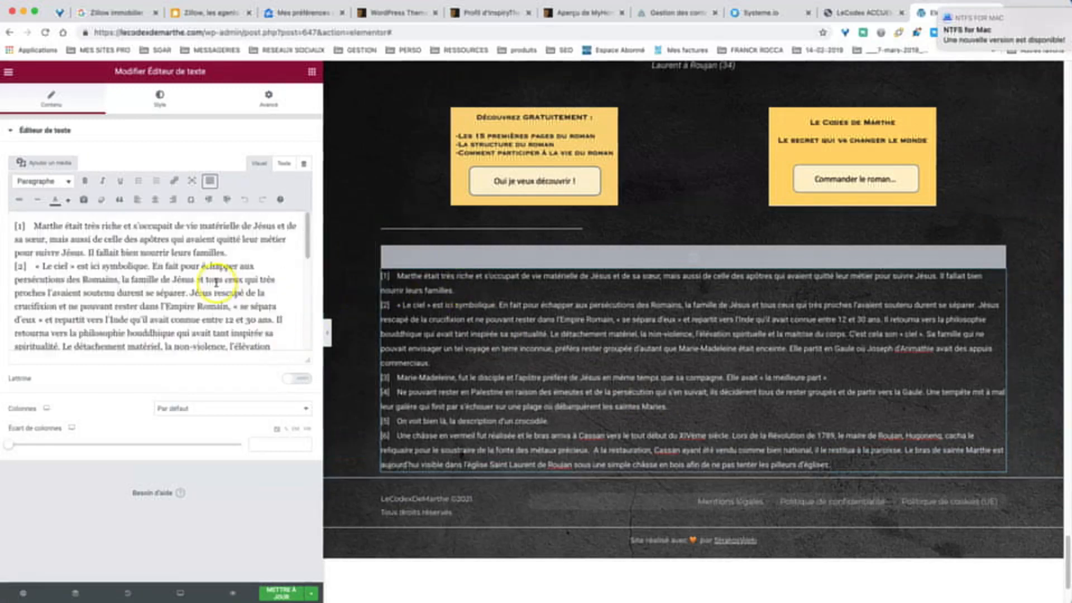
left_click(245, 255)
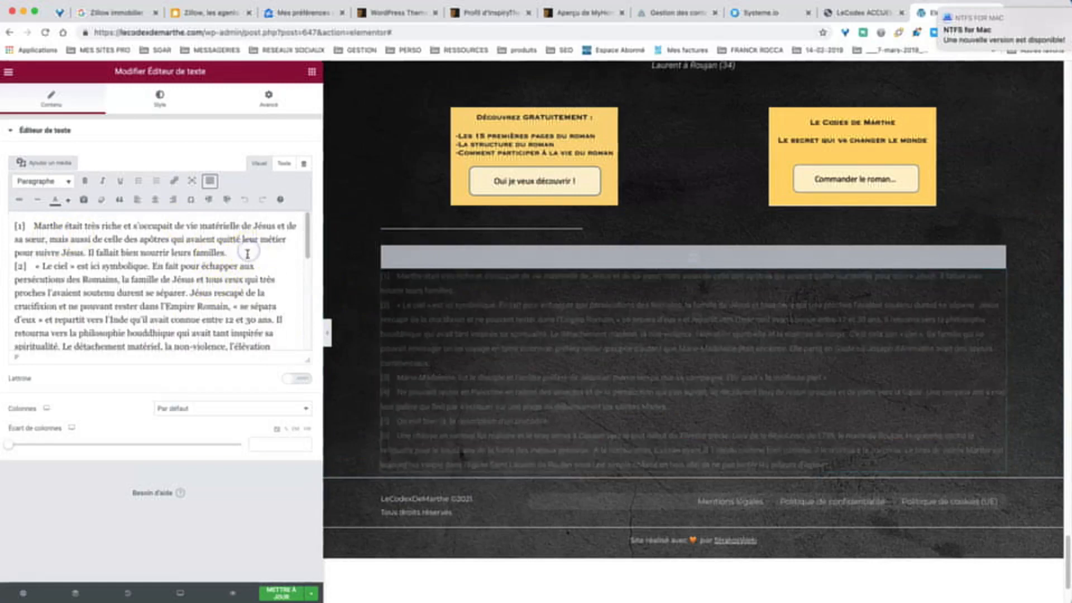
type("RETOUR")
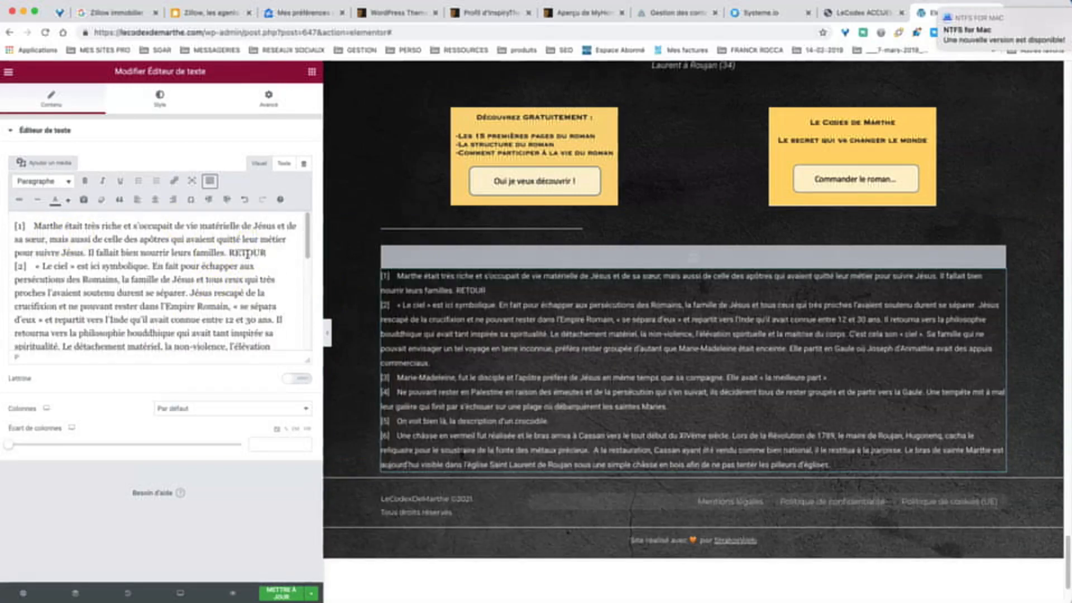
left_click(268, 253)
Link the word "RETOUR..." in footnote [1] to #hotesse_retour
left_click_drag(273, 252, 246, 253)
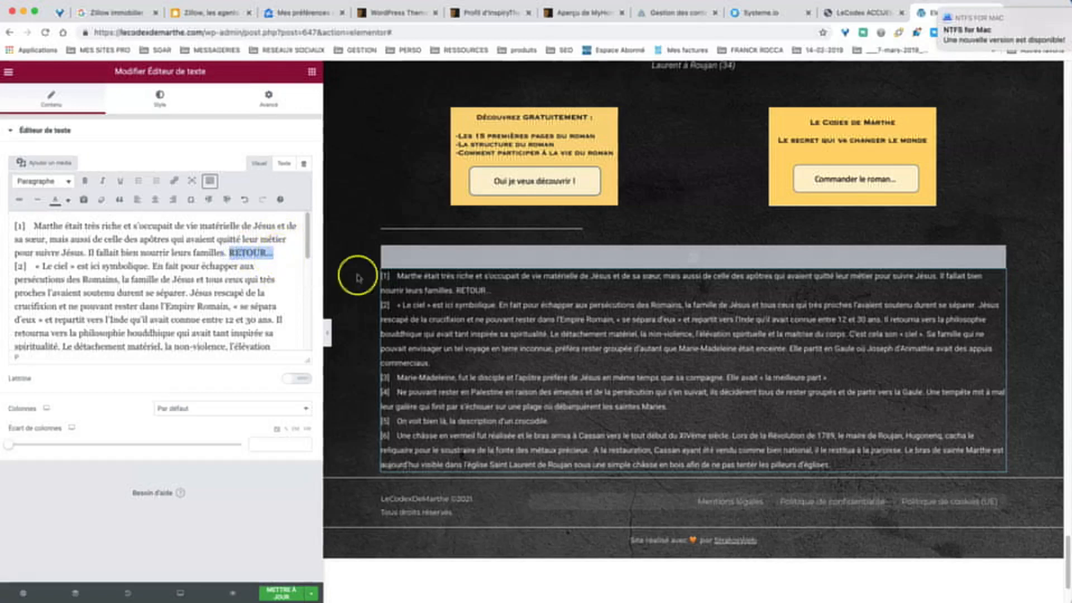
left_click(174, 180)
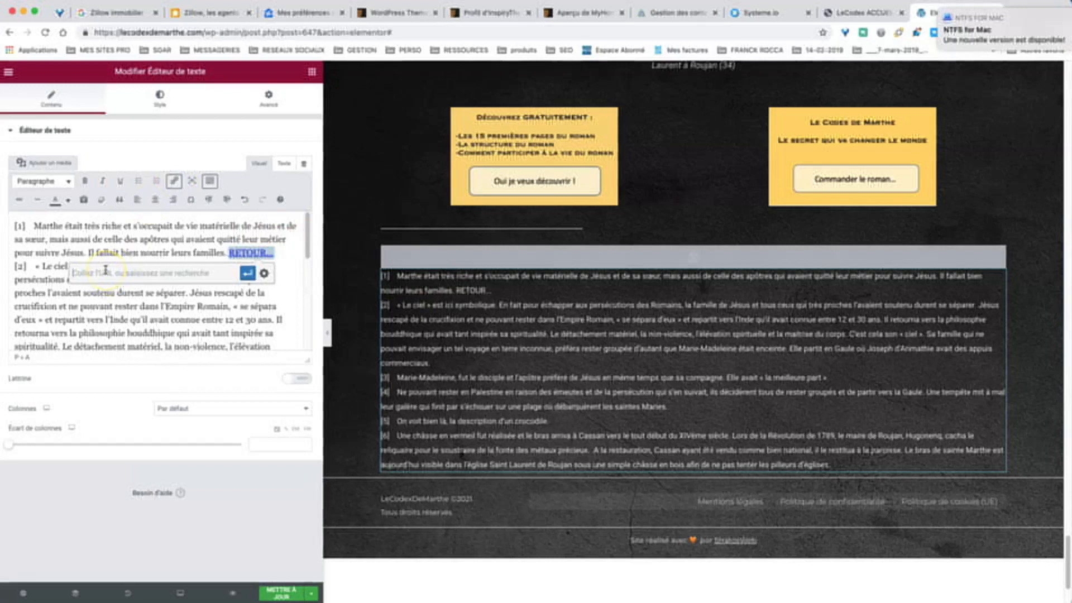
type("#notesse_retour")
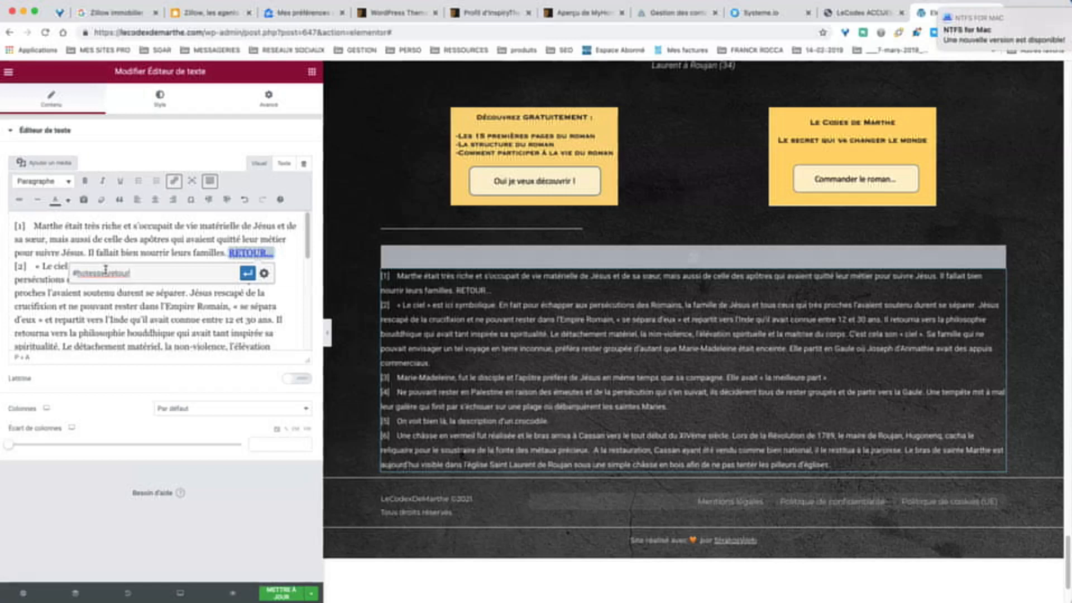
left_click(248, 273)
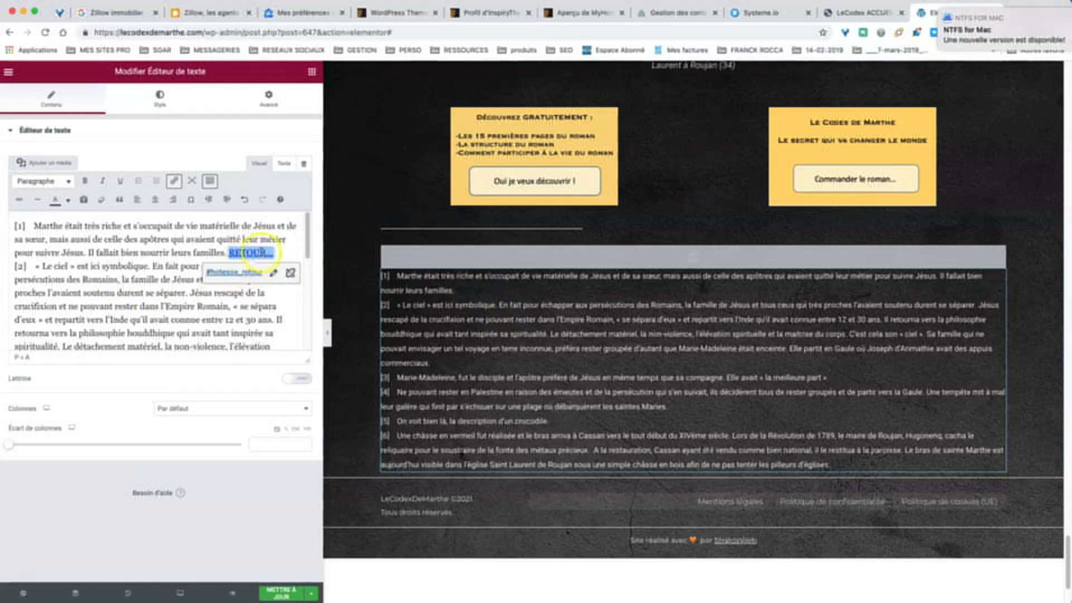
Set the text colour of the linked word "RETOUR..." in footnote [1] to white
left_click(68, 199)
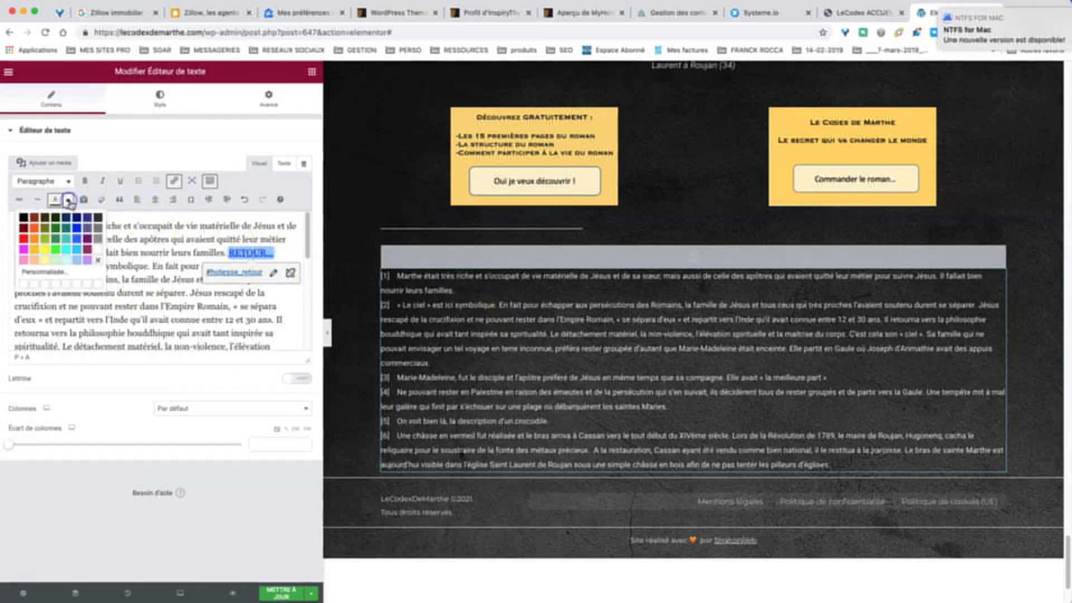
left_click(98, 259)
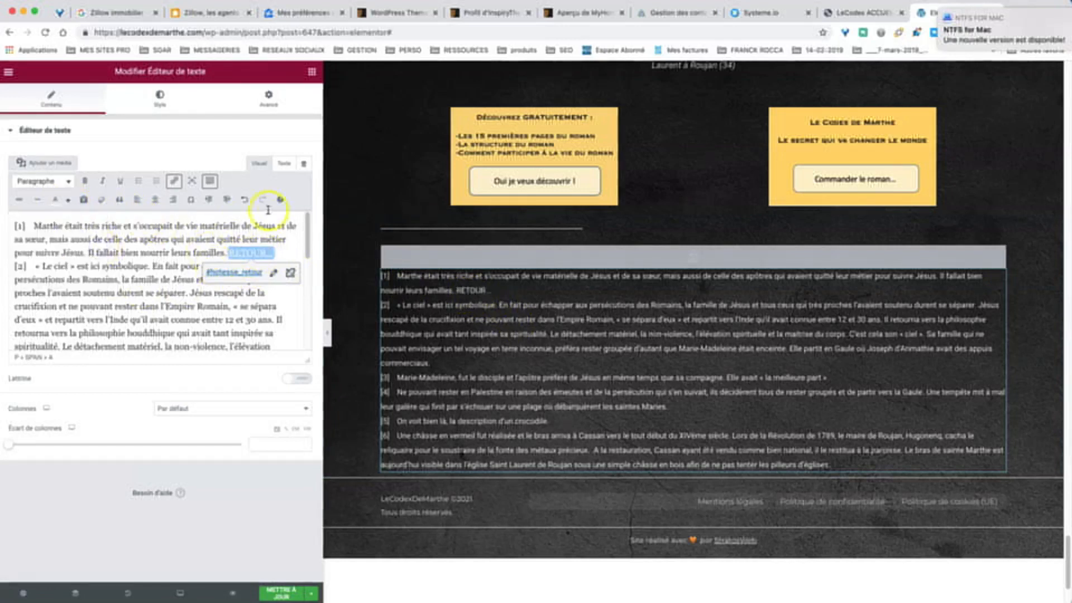
left_click_drag(151, 225, 255, 320)
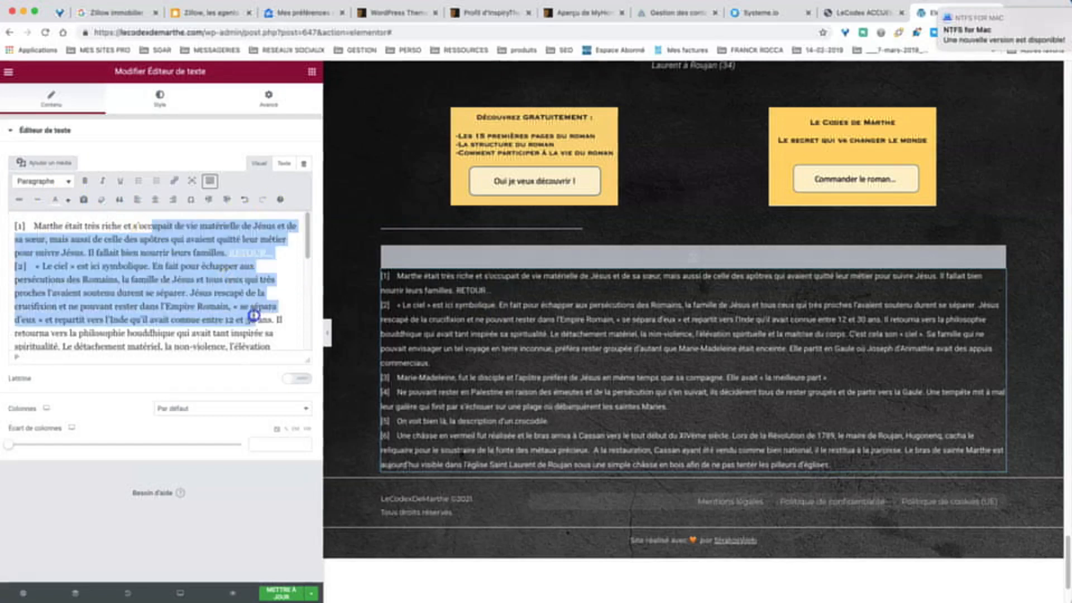
left_click(150, 233)
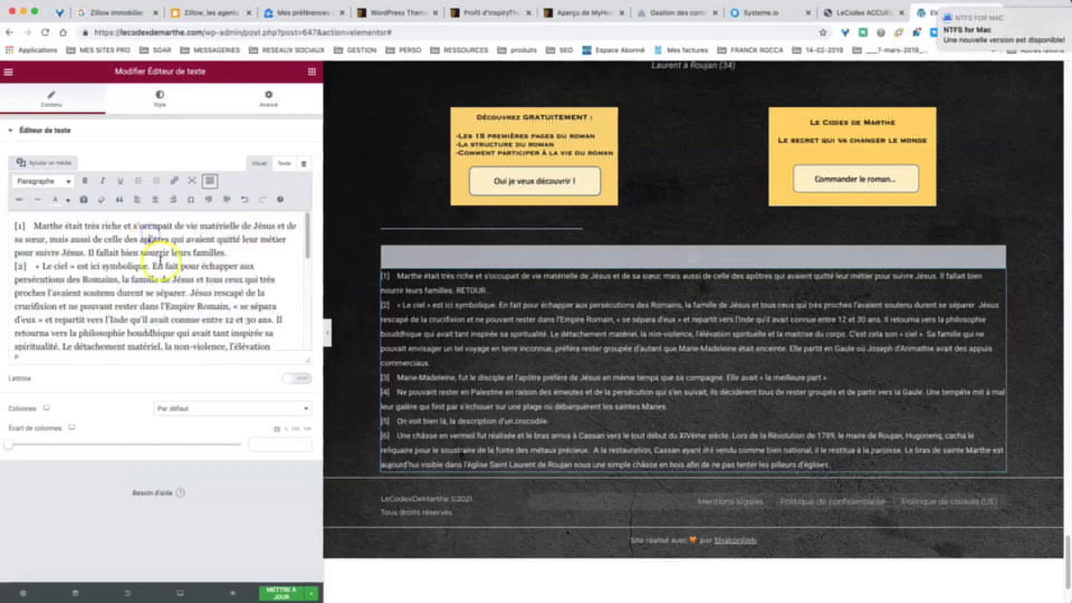
Underline the white word "RETOUR..." at the end of footnote [1] and update the page
left_click(224, 255)
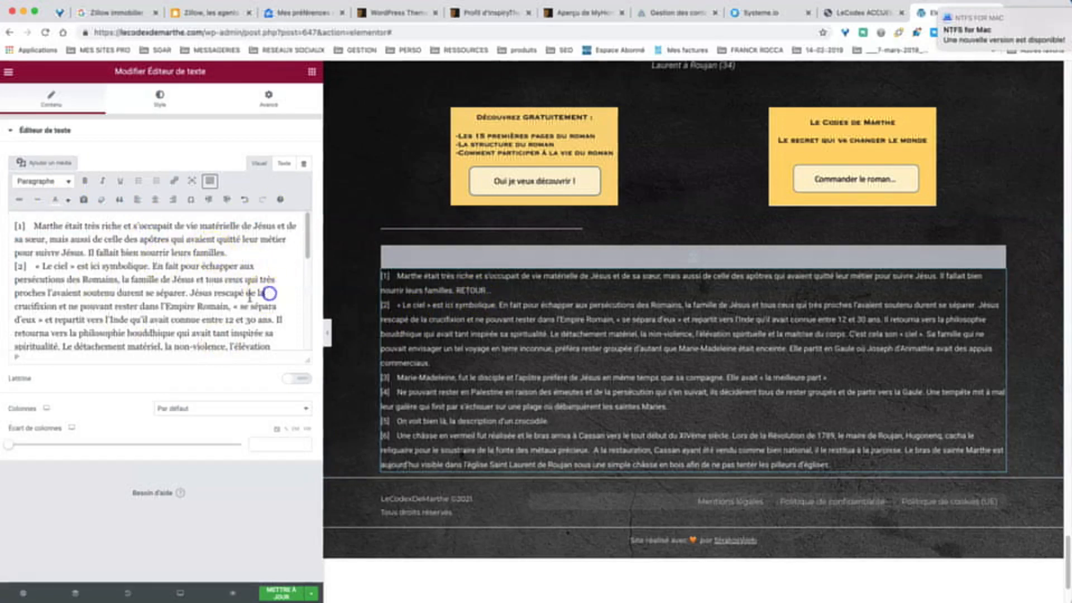
left_click_drag(250, 294, 268, 254)
left_click(228, 252)
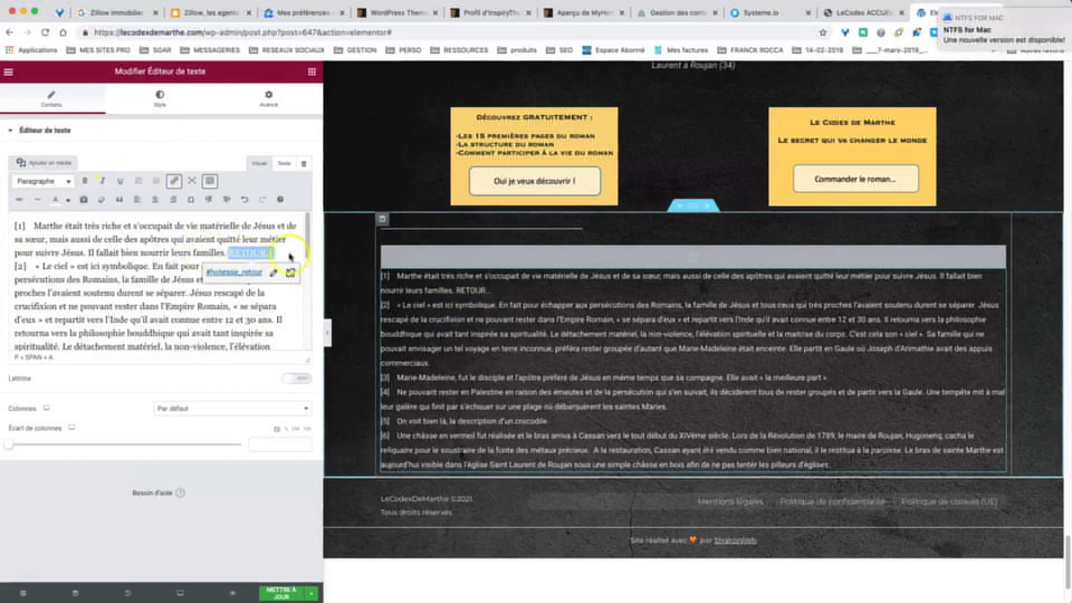
left_click(120, 180)
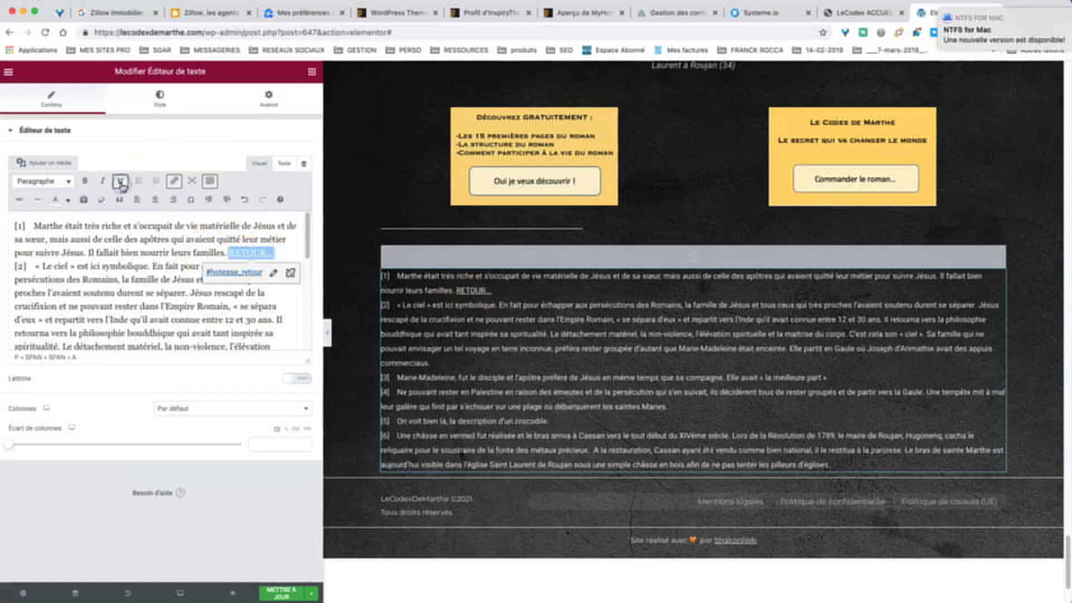
left_click(211, 320)
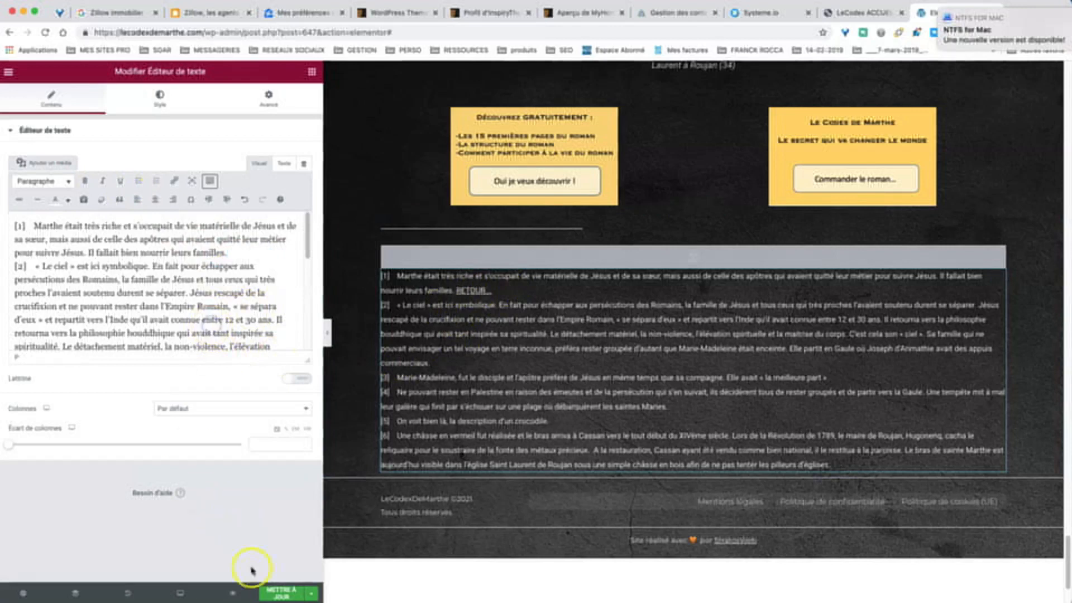
left_click(282, 593)
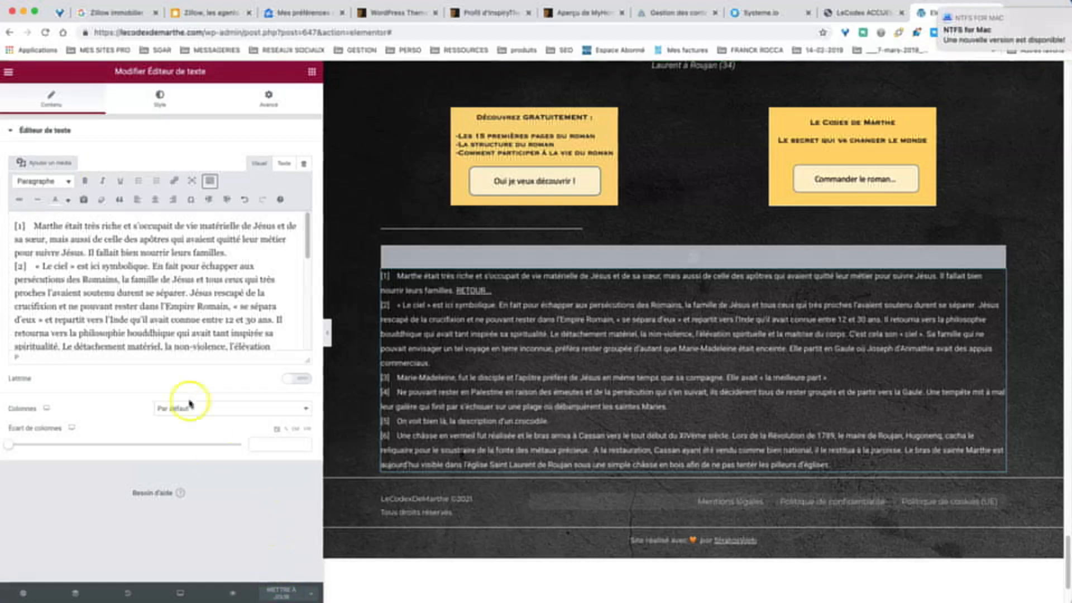
Return to the WordPress editor and update the Marthe page there
left_click(8, 71)
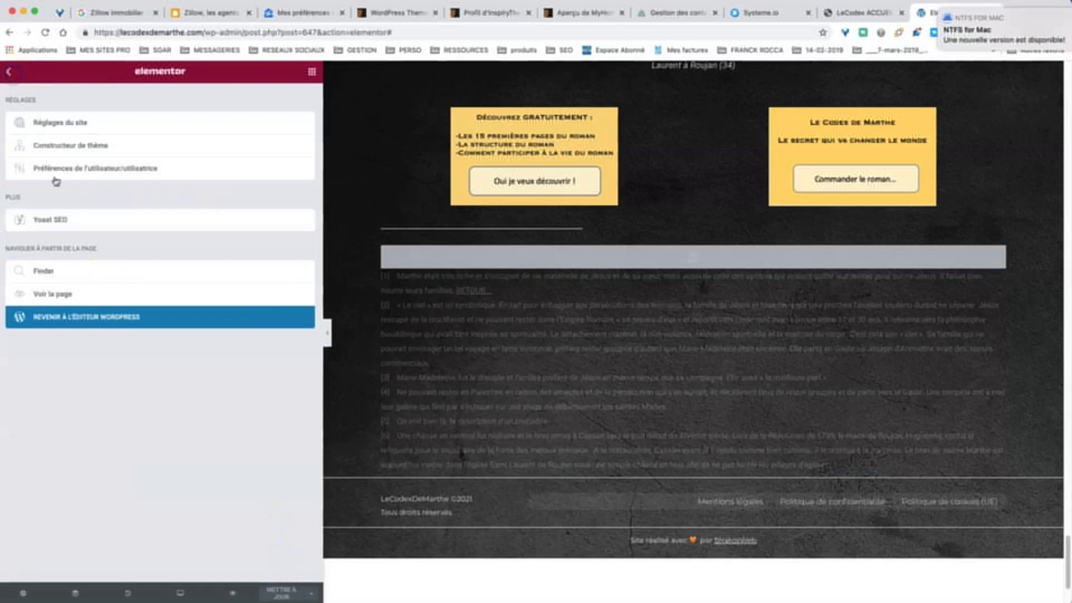
left_click(124, 326)
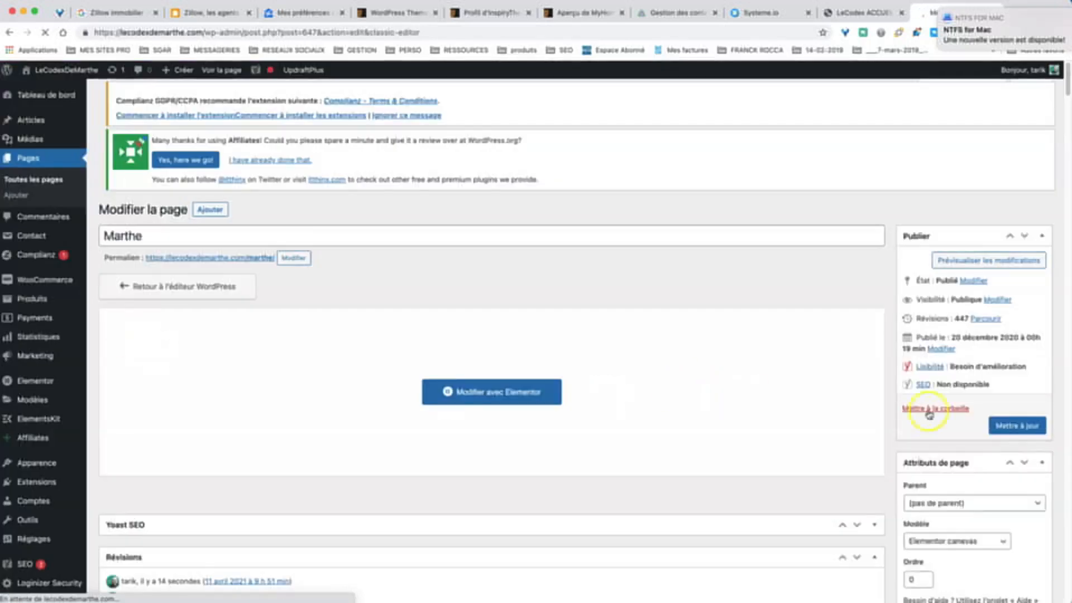
left_click(1018, 435)
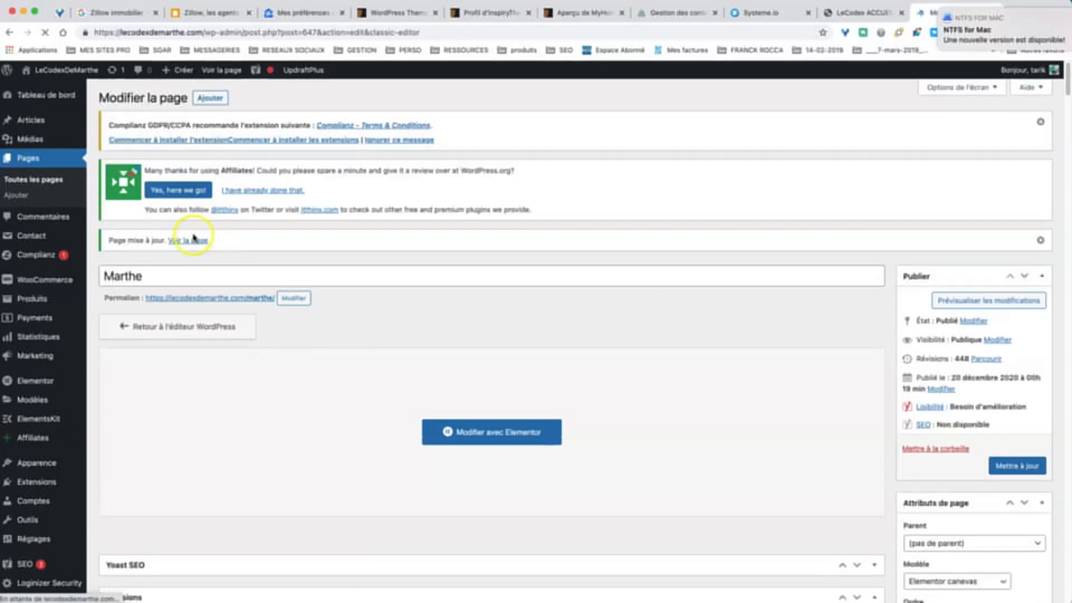
View the published Marthe page and test the link of footnote marker [1] in the Hôtesse du Christ text
left_click(191, 240)
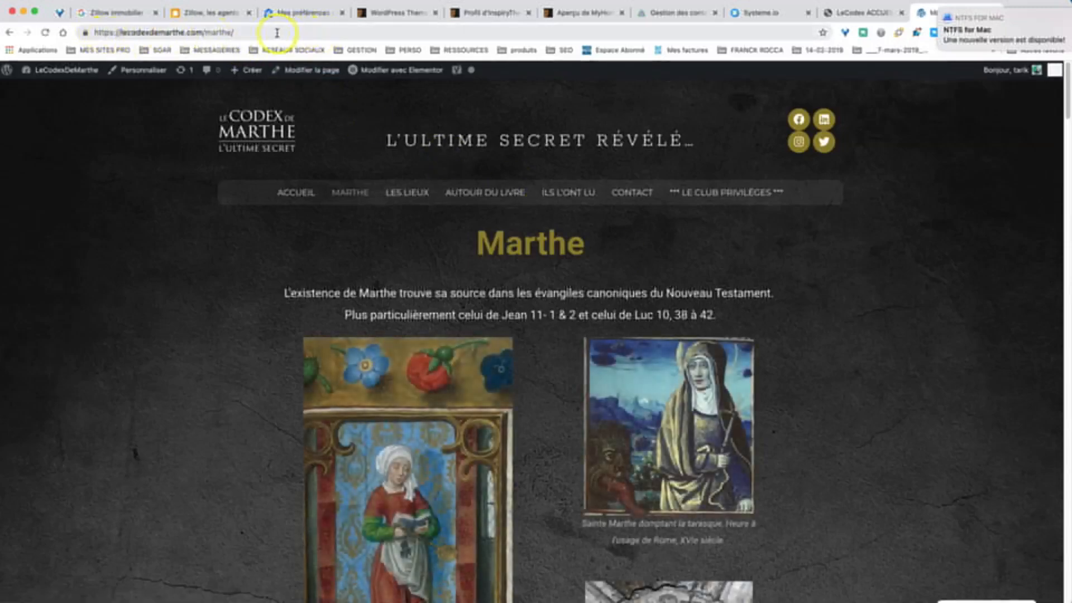
scroll(548, 319, "down", 5)
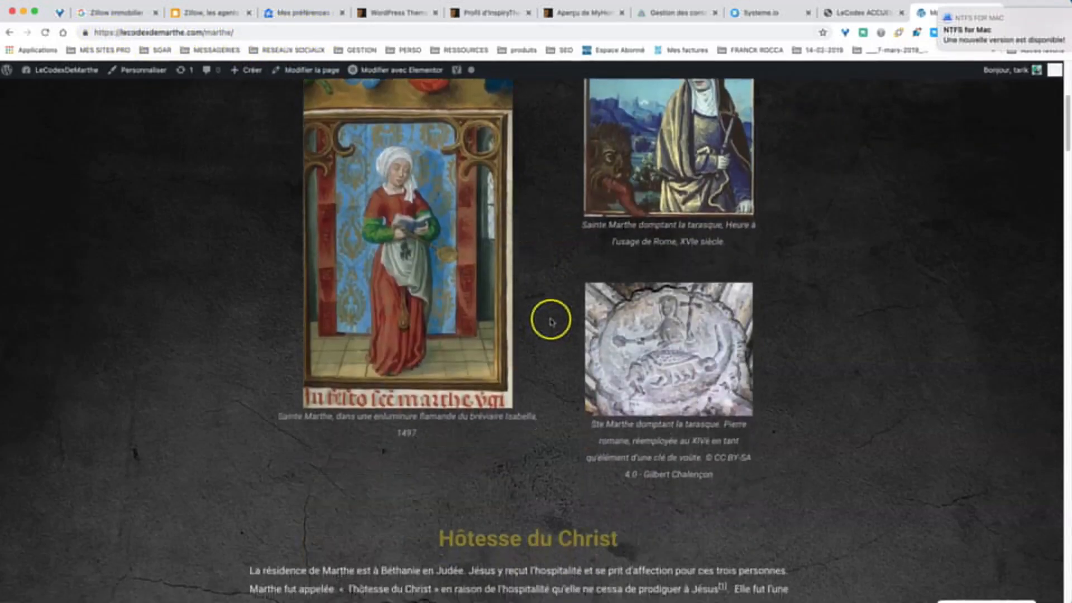
scroll(549, 319, "down", 5)
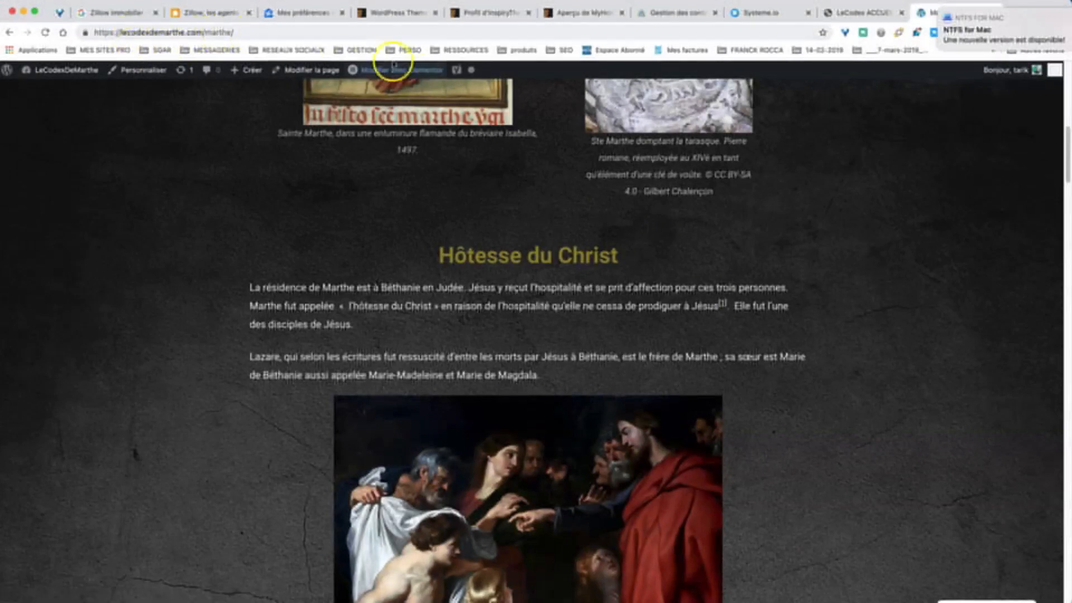
left_click(724, 305)
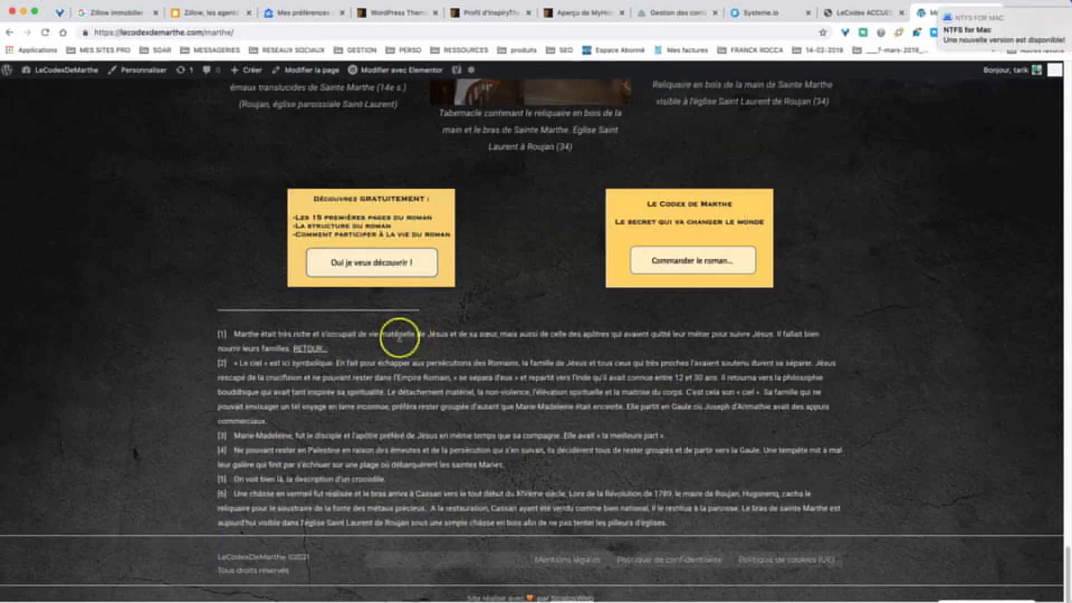
left_click_drag(245, 334, 263, 347)
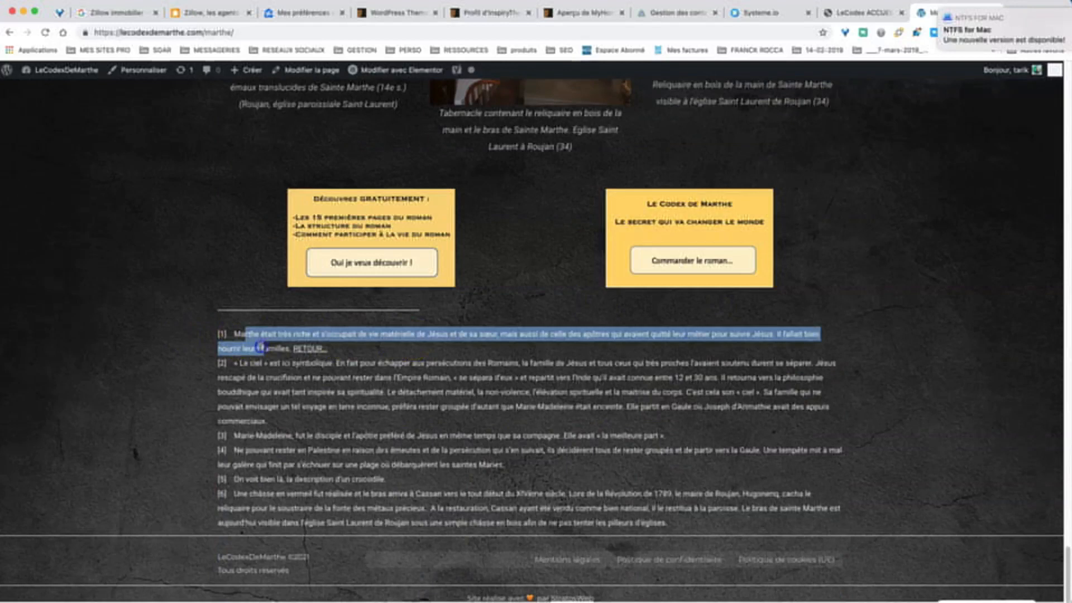
left_click(261, 347)
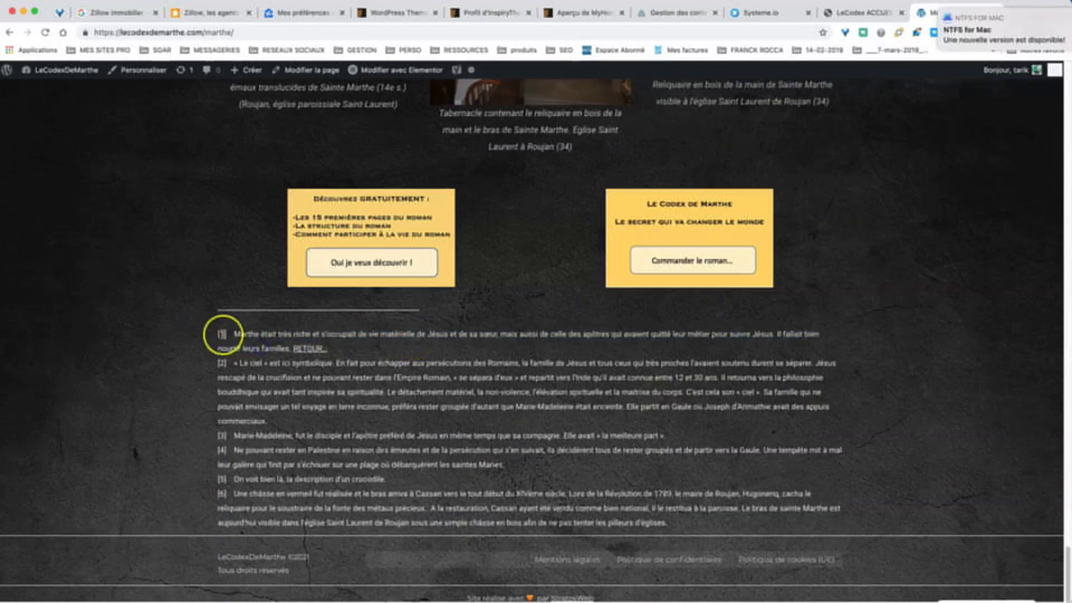
Test the "RETOUR..." link of footnote [1] and check where it lands around the Hôtesse du Christ text
left_click(308, 349)
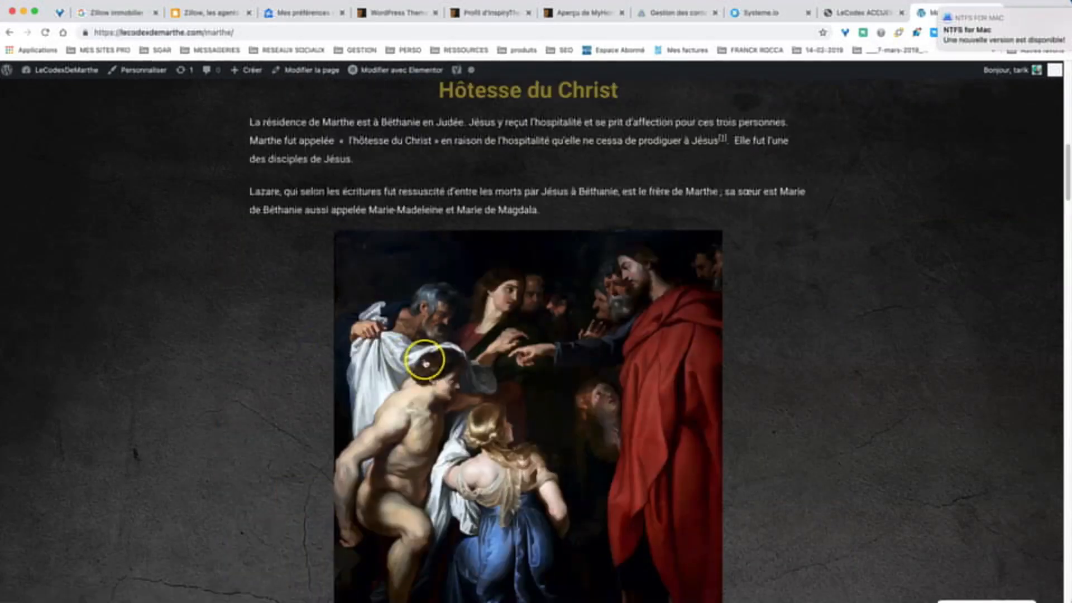
scroll(426, 364, "down", 4)
scroll(425, 363, "up", 4)
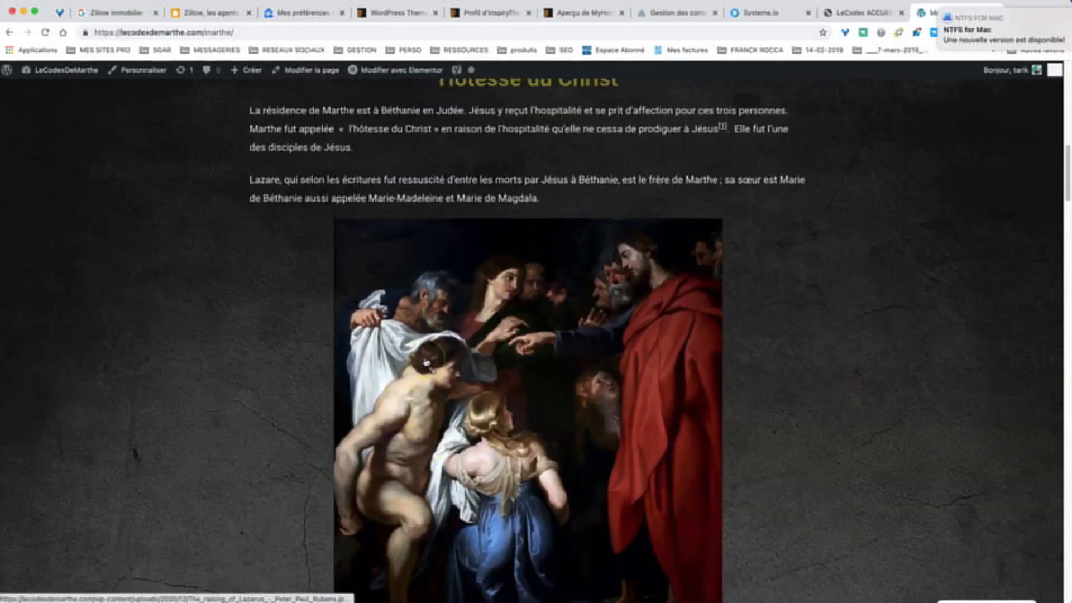
scroll(427, 364, "up", 1)
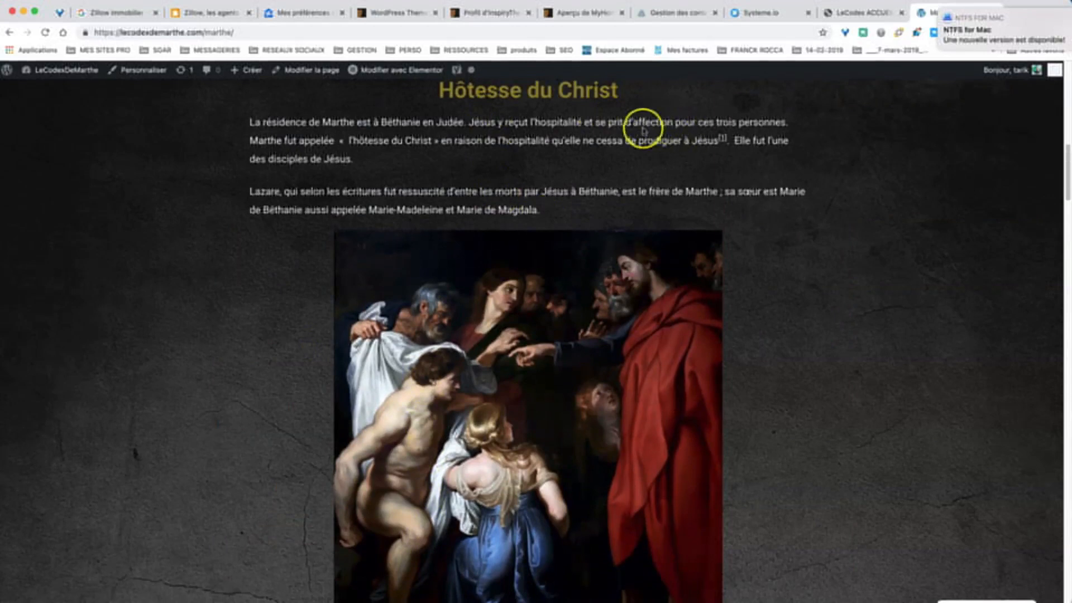
scroll(577, 120, "up", 3)
scroll(601, 191, "down", 3)
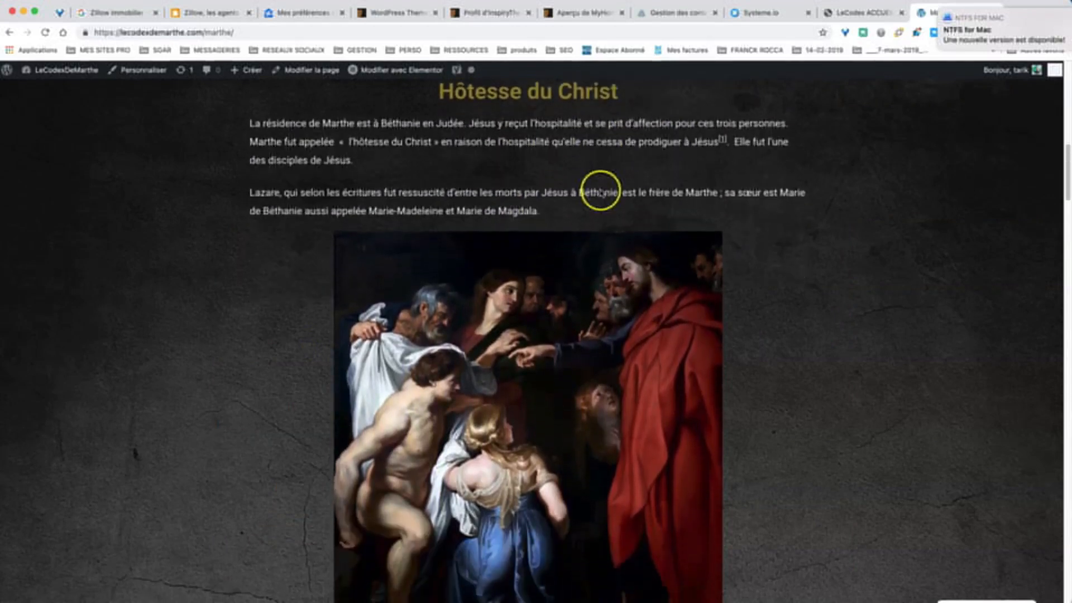
Repeat the round trip from footnote marker [1] to the footnote list and back through "RETOUR..."
scroll(601, 191, "up", 1)
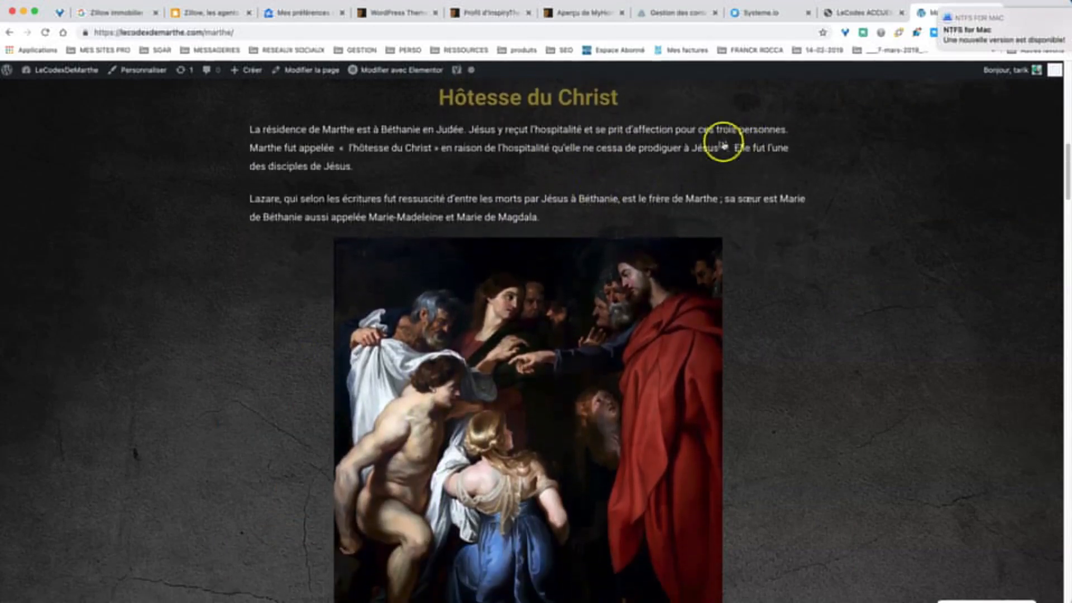
scroll(723, 147, "down", 20)
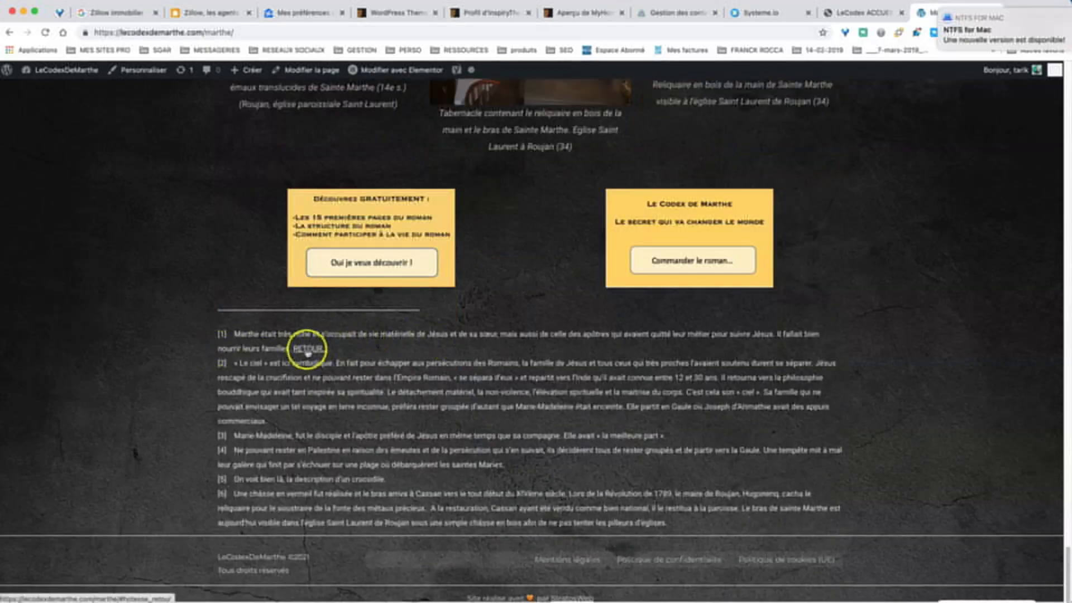
left_click(308, 351)
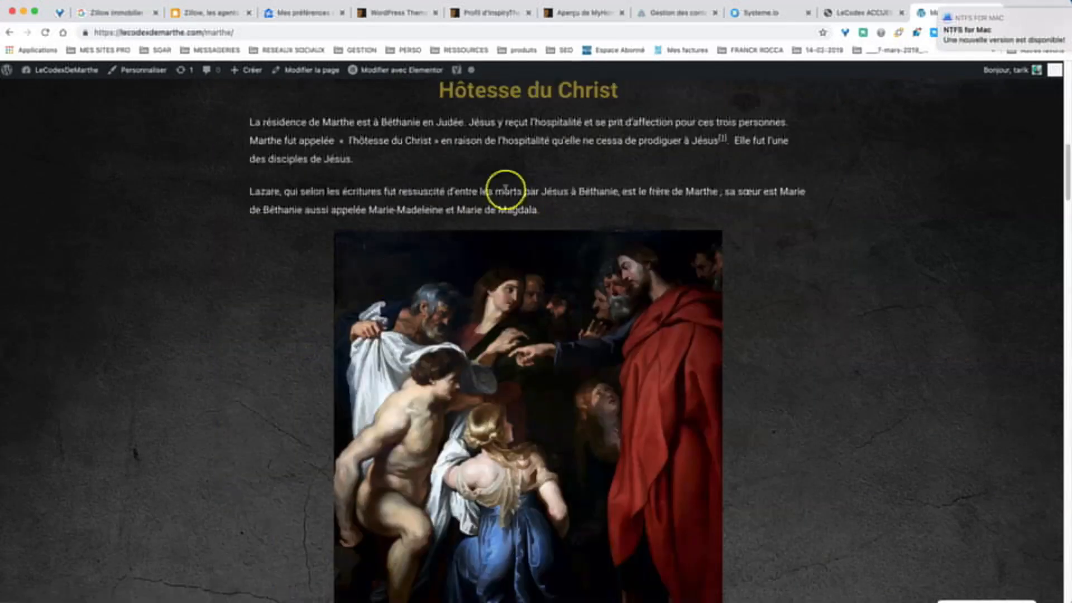